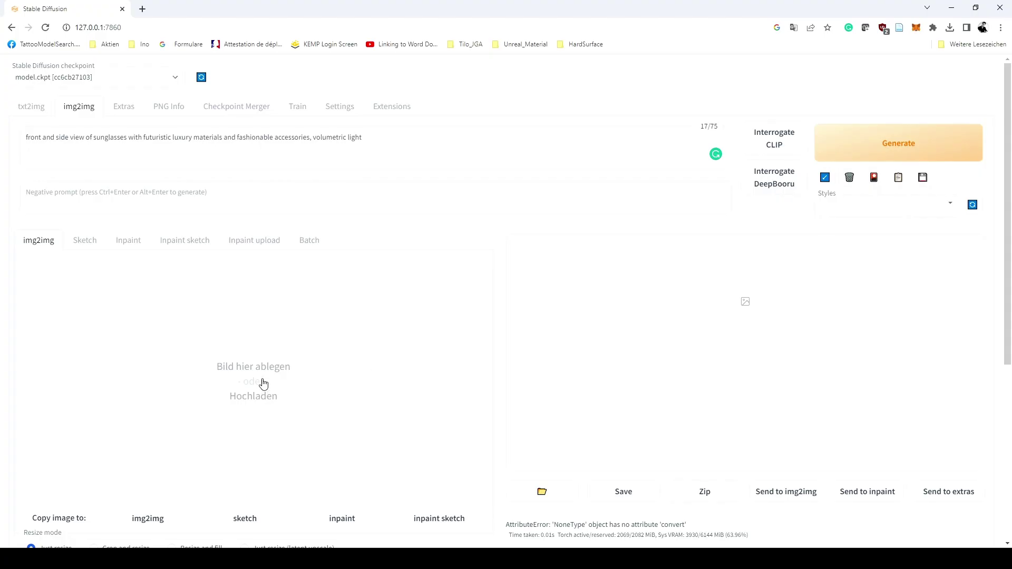
# Load the blue round-glasses drawing with front and side views as the img2img source and generate an image from it.
pyautogui.click(263, 380)
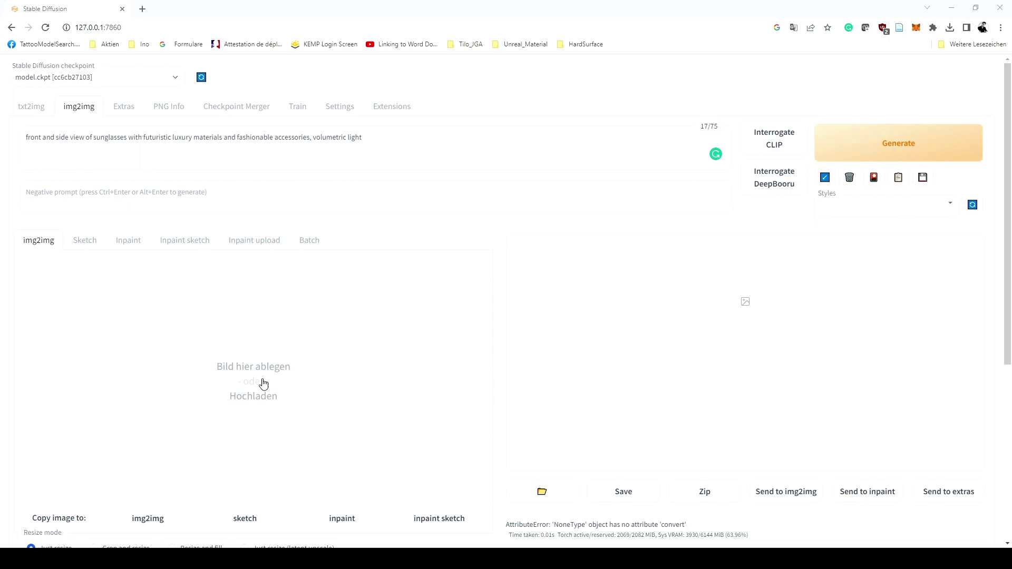
pyautogui.doubleClick(632, 432)
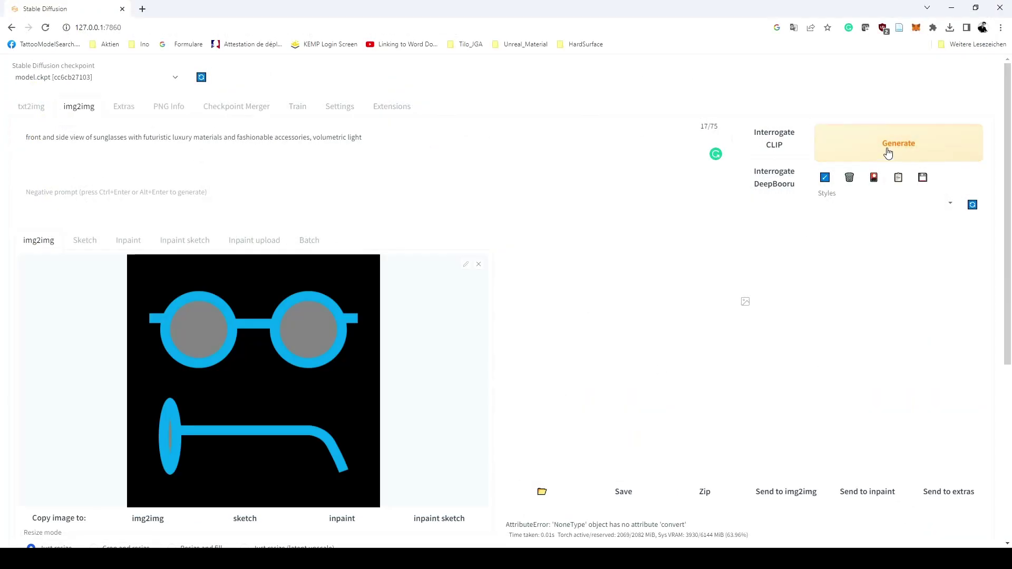
pyautogui.click(886, 153)
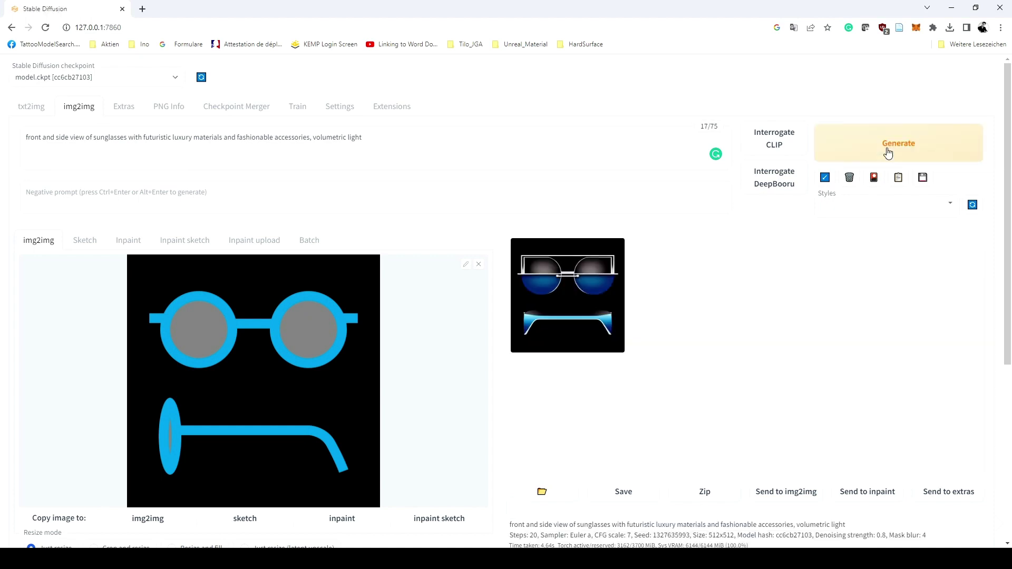
# Send the generated sunglasses image back to img2img and generate again with "flat colored vector image of the" added before the prompt.
pyautogui.click(590, 294)
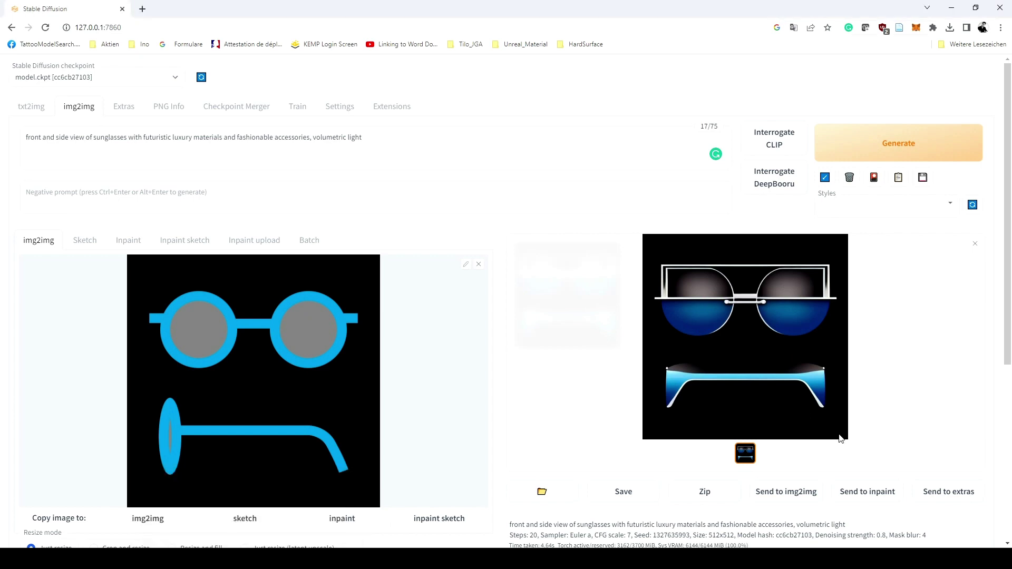
pyautogui.click(784, 492)
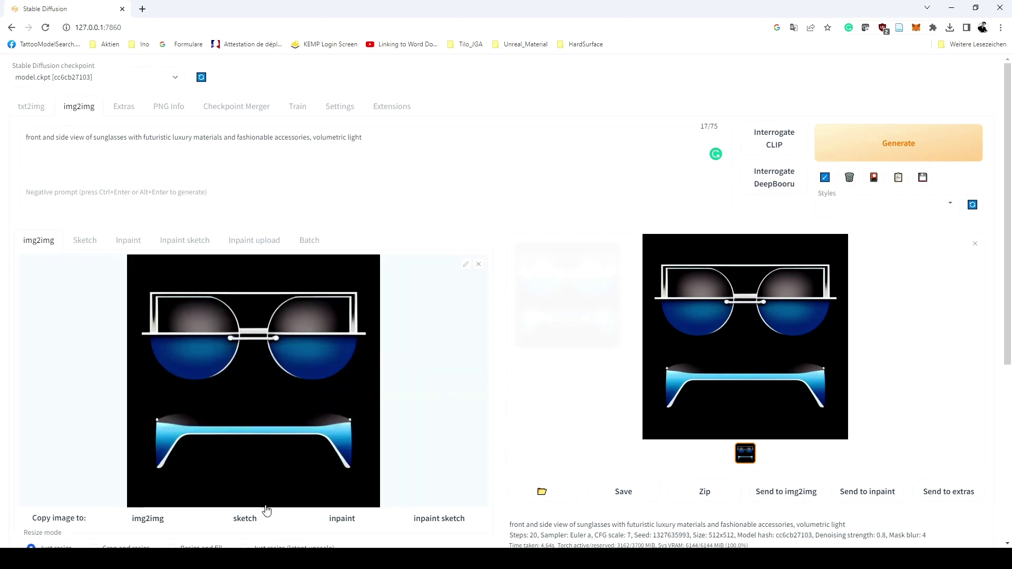
pyautogui.click(30, 142)
pyautogui.write('flat colored vector image of the')
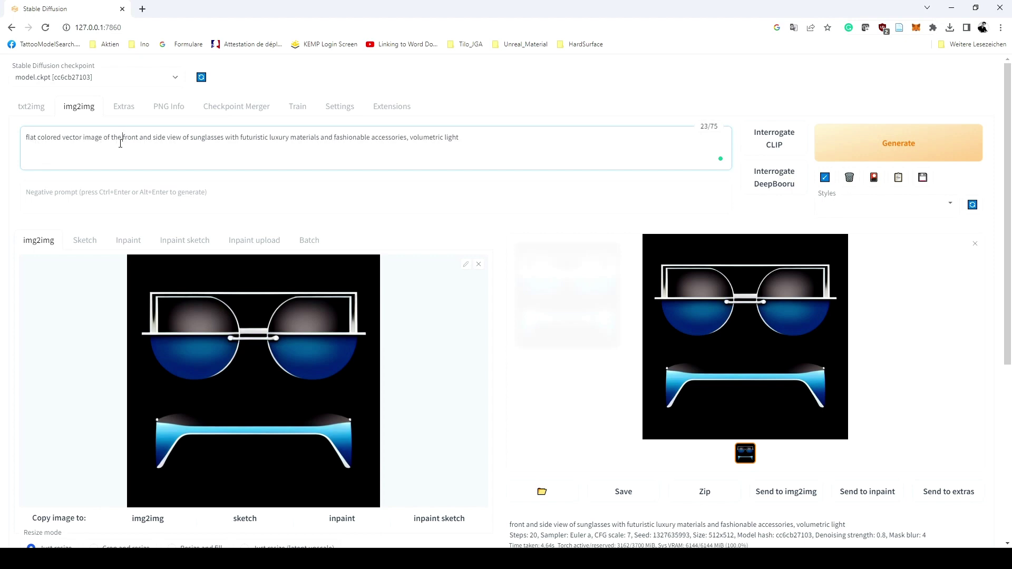
pyautogui.click(893, 145)
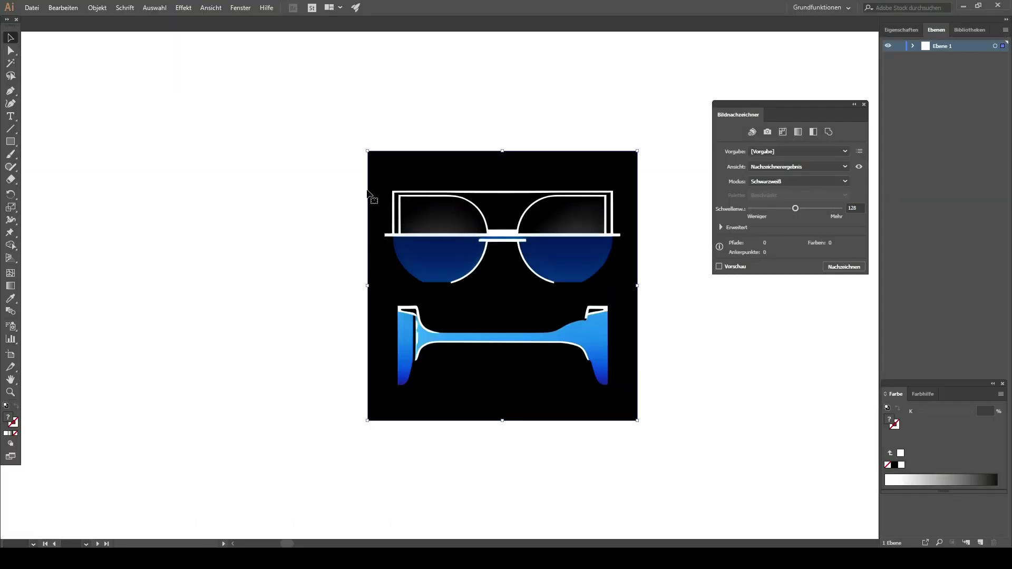
# In Illustrator, trace the generated sunglasses image with Image Trace.
pyautogui.keyDown('alt'); pyautogui.scroll(-6, 443, 183); pyautogui.keyUp('alt')
pyautogui.moveTo(433, 178); pyautogui.dragTo(324, 68)
pyautogui.moveTo(479, 222); pyautogui.dragTo(592, 348)
pyautogui.keyDown('alt'); pyautogui.scroll(1, 489, 120); pyautogui.keyUp('alt')
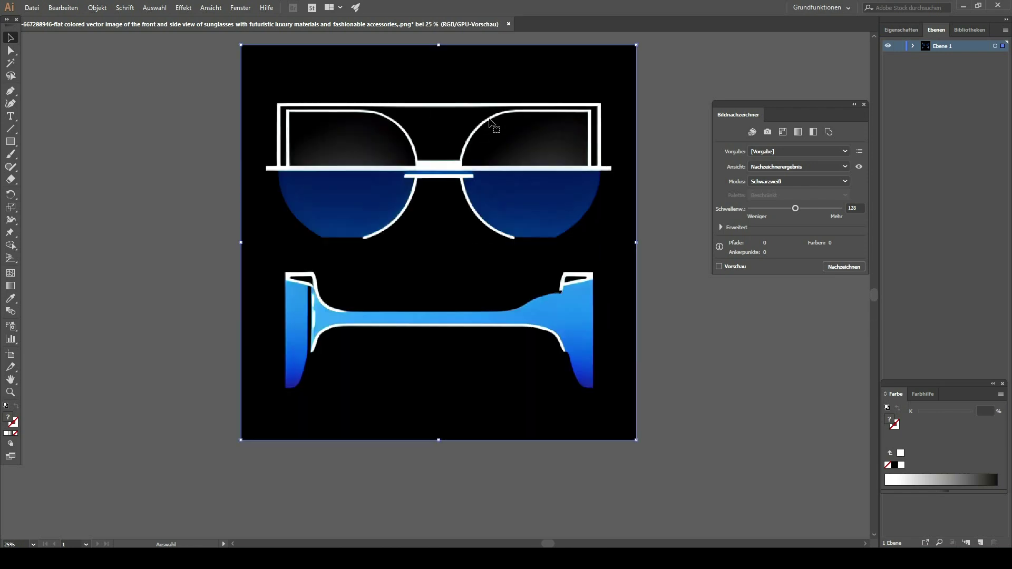
pyautogui.click(854, 266)
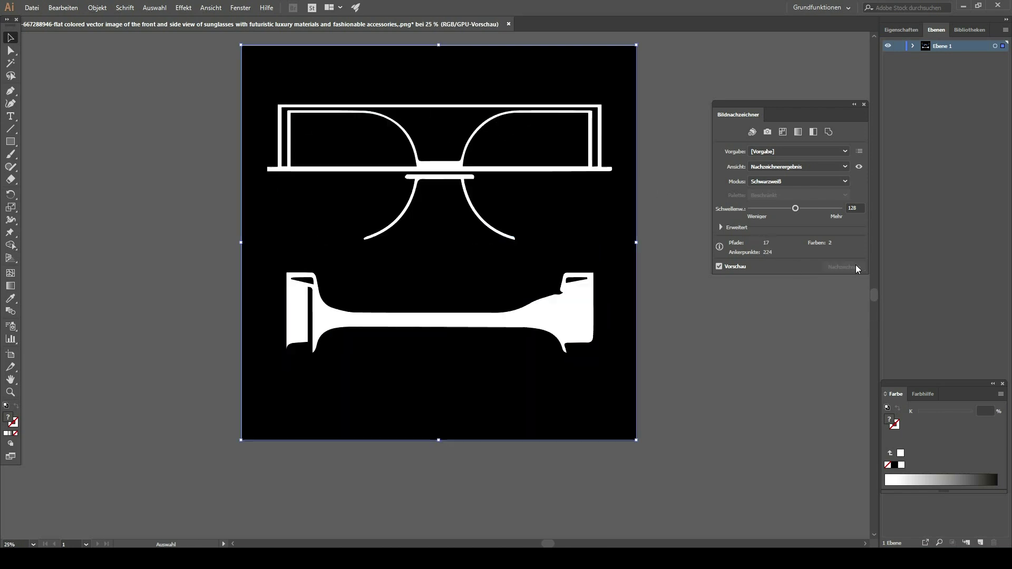
# Set the trace mode to colour and reduce the traced result to 3 colours.
pyautogui.click(795, 181)
pyautogui.click(782, 194)
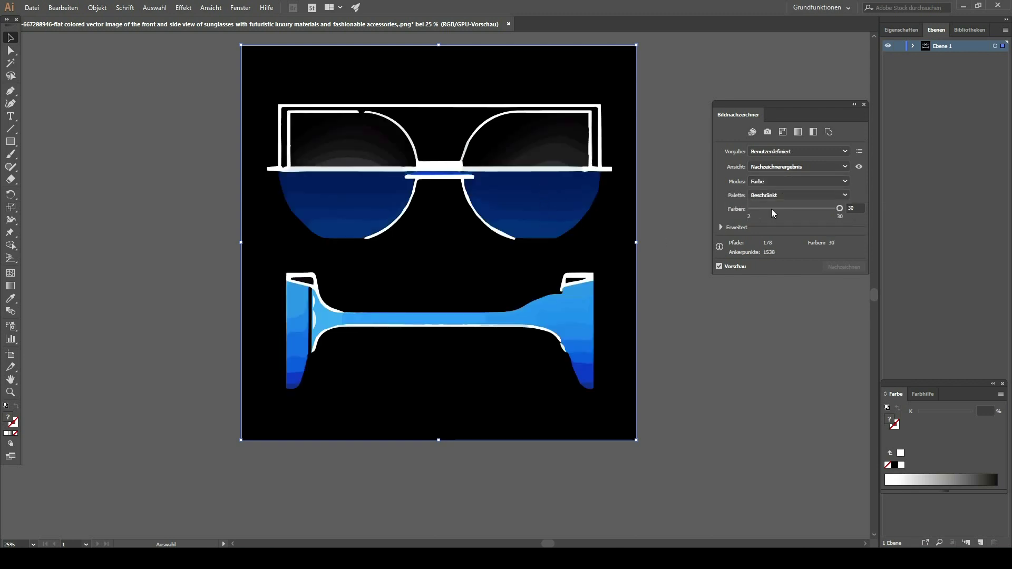
pyautogui.moveTo(784, 208); pyautogui.dragTo(769, 210)
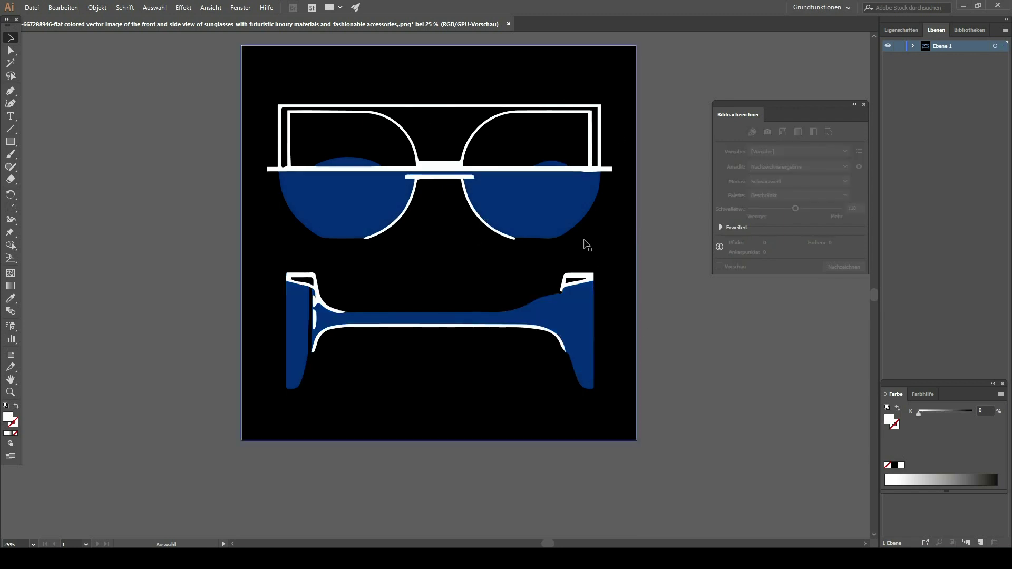
# Expand the traced sunglasses image with its object and fill into editable paths.
pyautogui.click(92, 8)
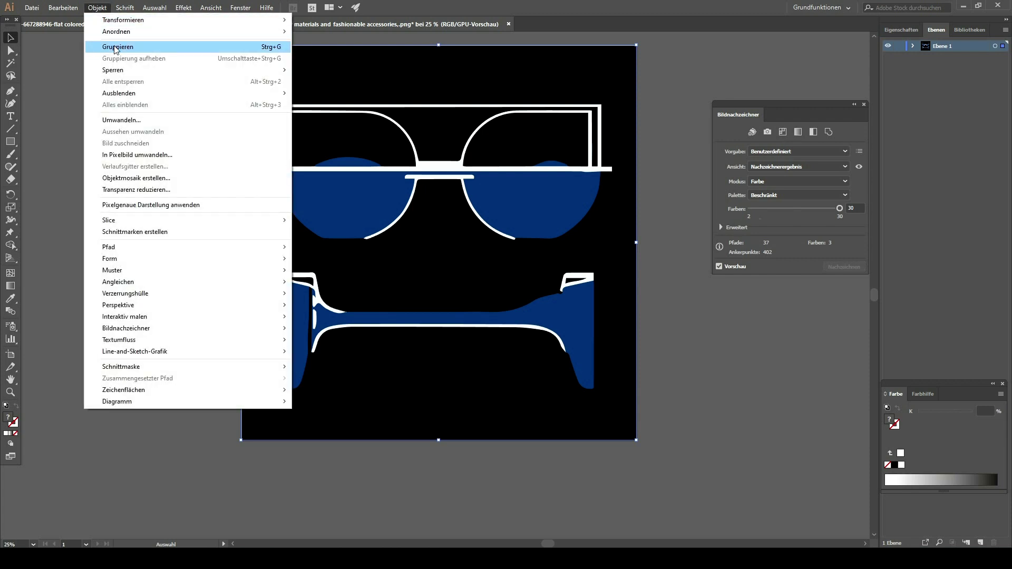
pyautogui.click(141, 119)
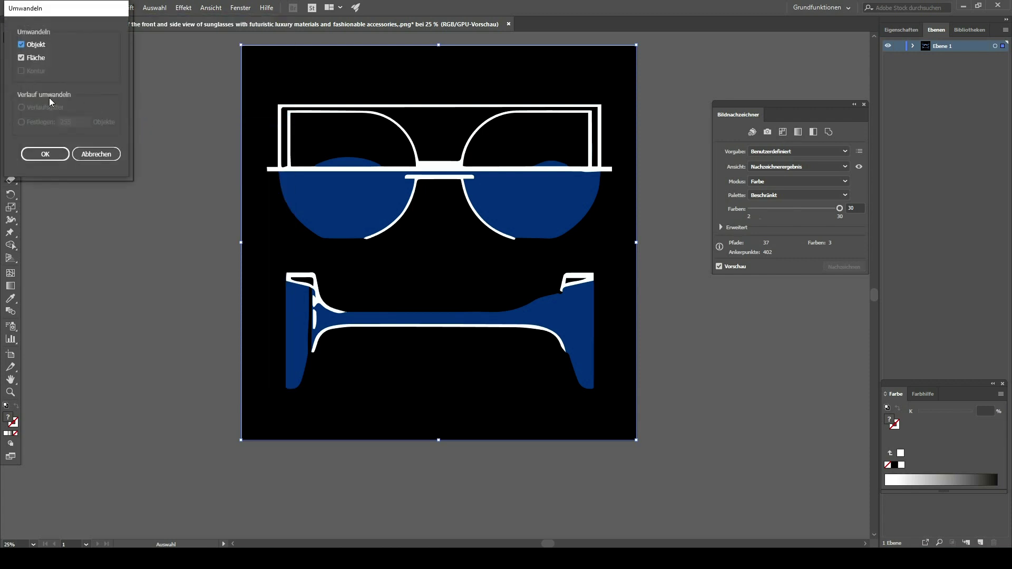
pyautogui.click(61, 154)
# Ungroup the expanded sunglasses artwork repeatedly until its shapes are separate.
pyautogui.click(97, 8)
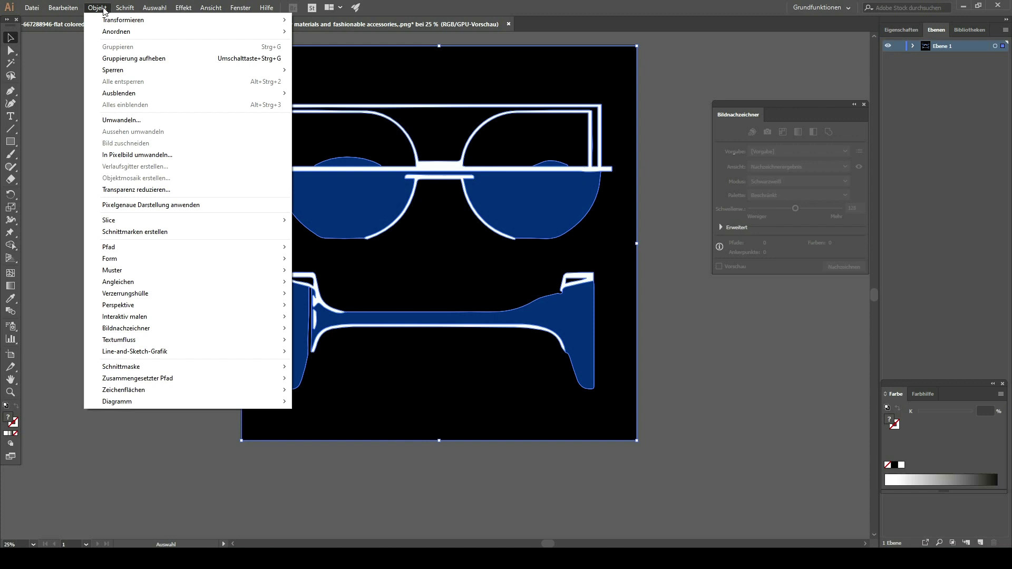
pyautogui.click(144, 60)
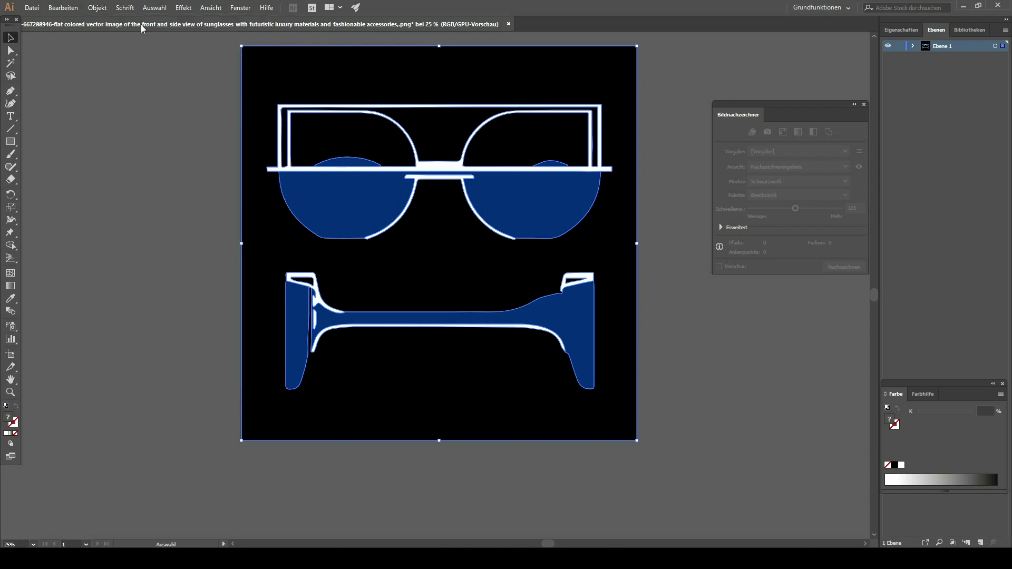
pyautogui.click(97, 8)
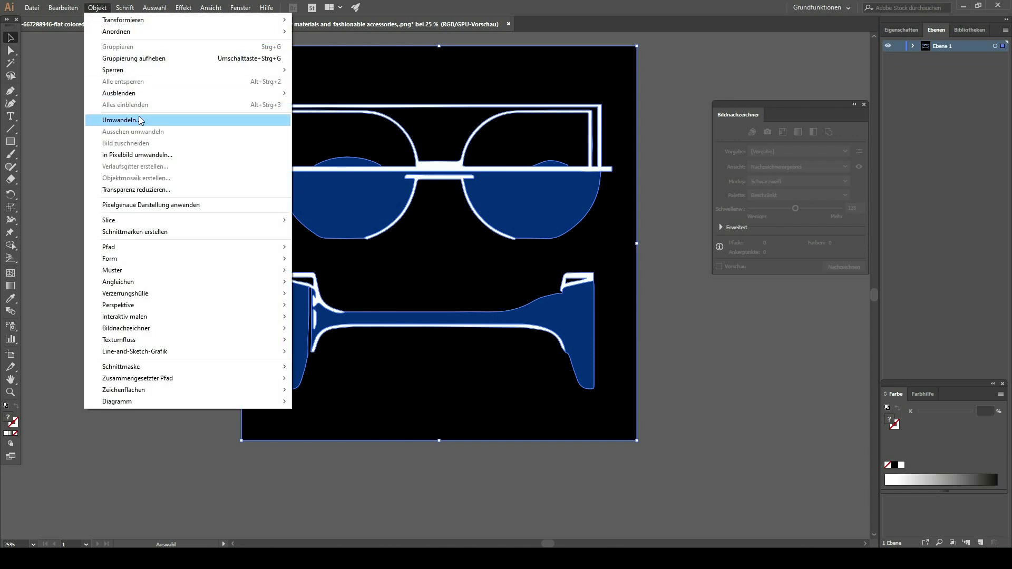
pyautogui.click(153, 58)
# Try moving the blue lens shape away from the front-view frame, and undo the move.
pyautogui.click(352, 195)
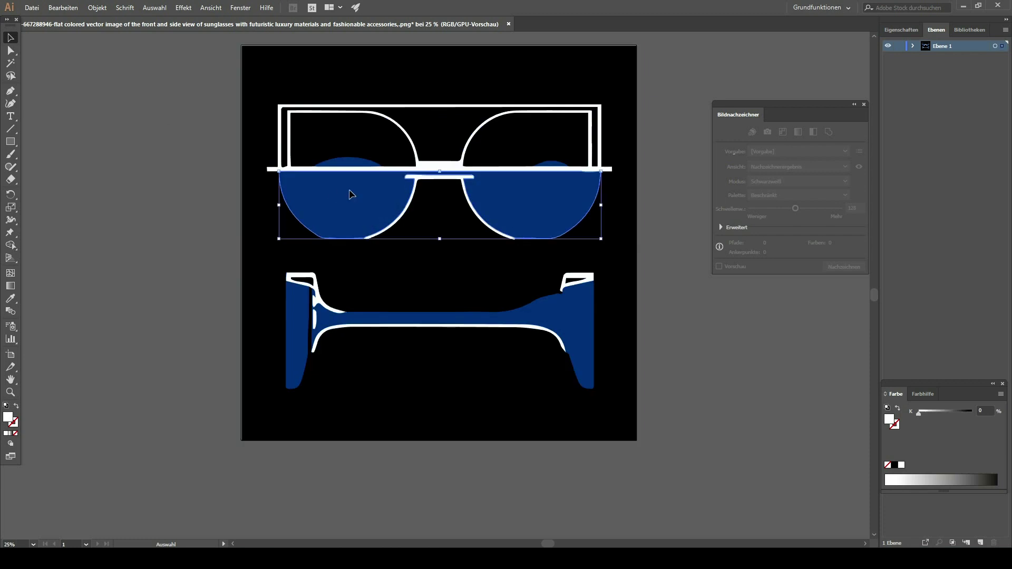
pyautogui.moveTo(352, 194); pyautogui.dragTo(306, 254)
pyautogui.press('a')
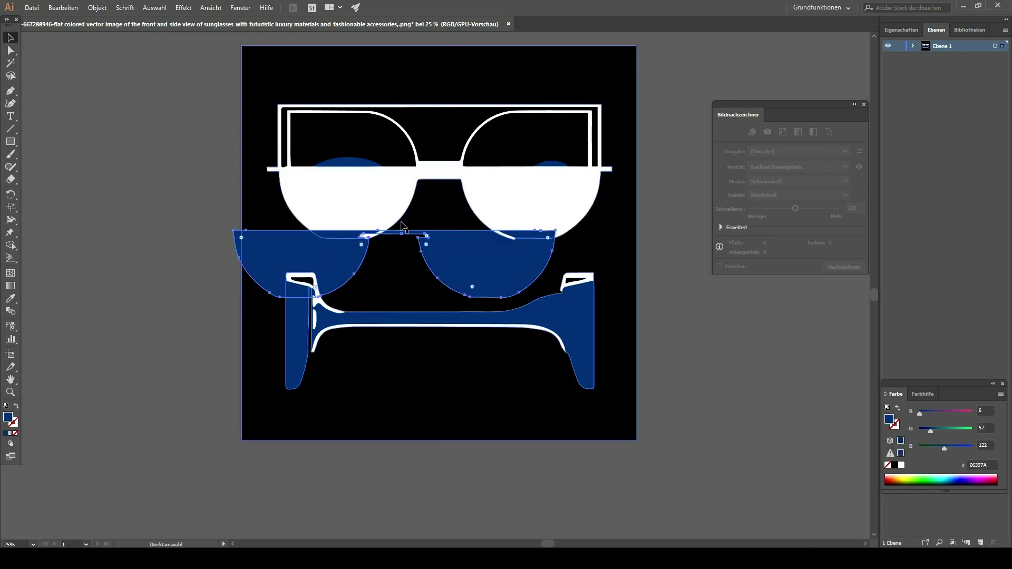
pyautogui.hotkey('ctrl', 'z')
pyautogui.click(32, 7)
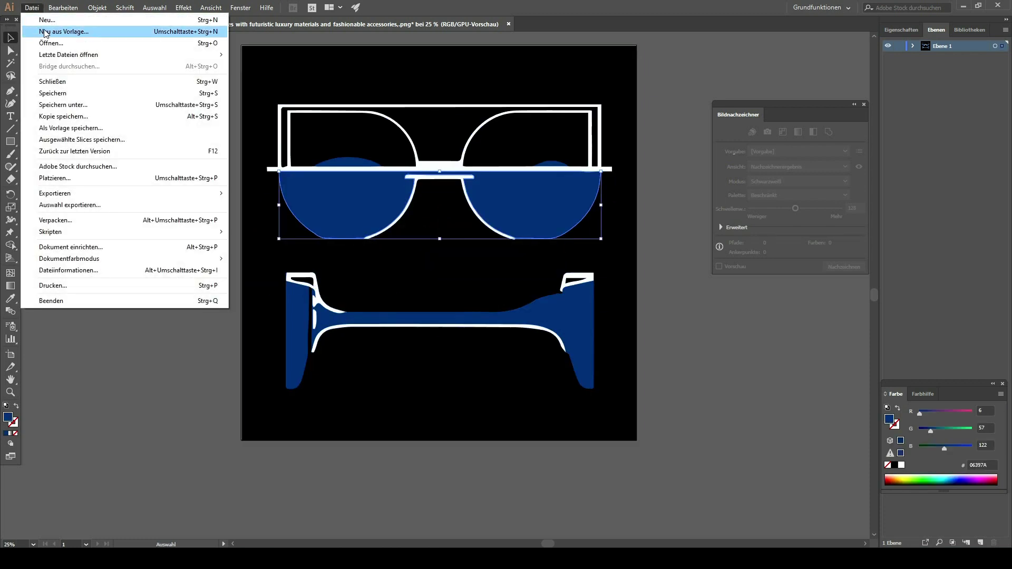
pyautogui.click(63, 104)
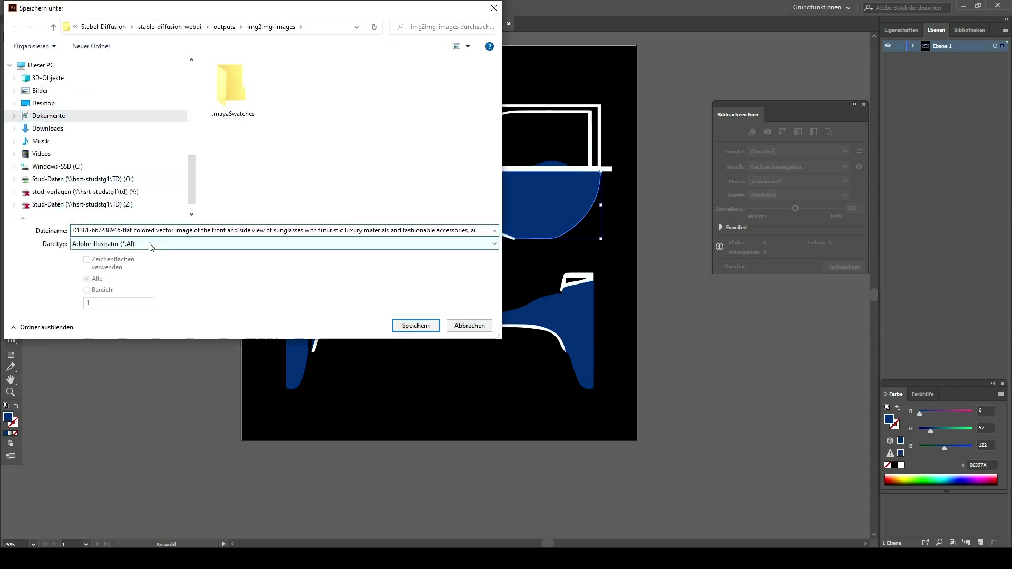
pyautogui.click(152, 245)
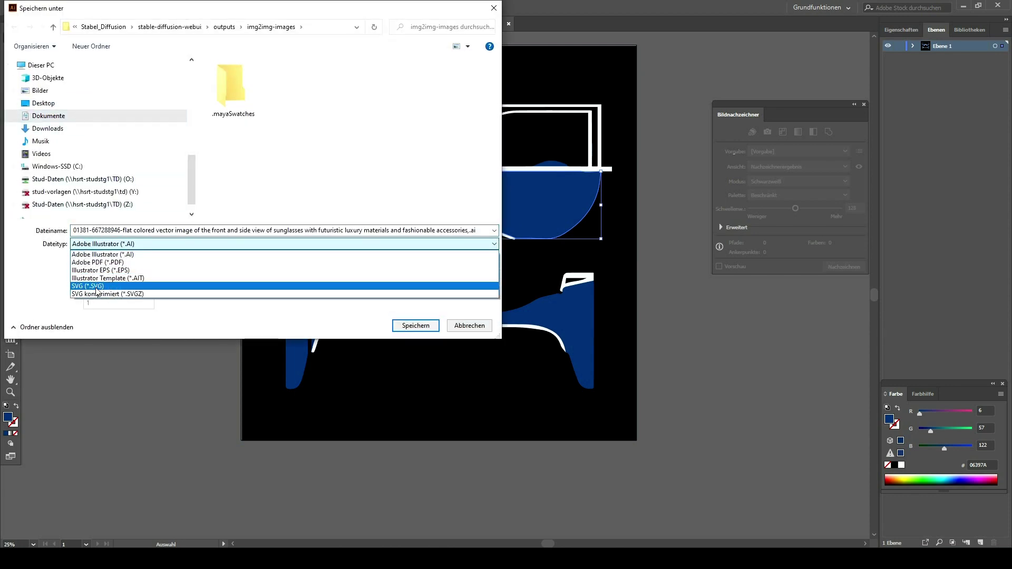
pyautogui.click(481, 327)
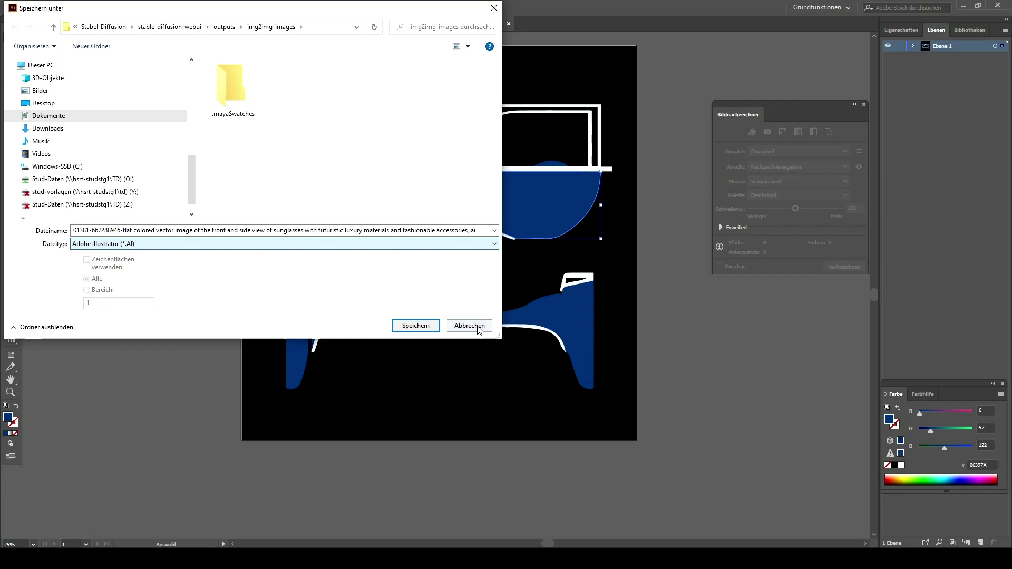
pyautogui.click(481, 330)
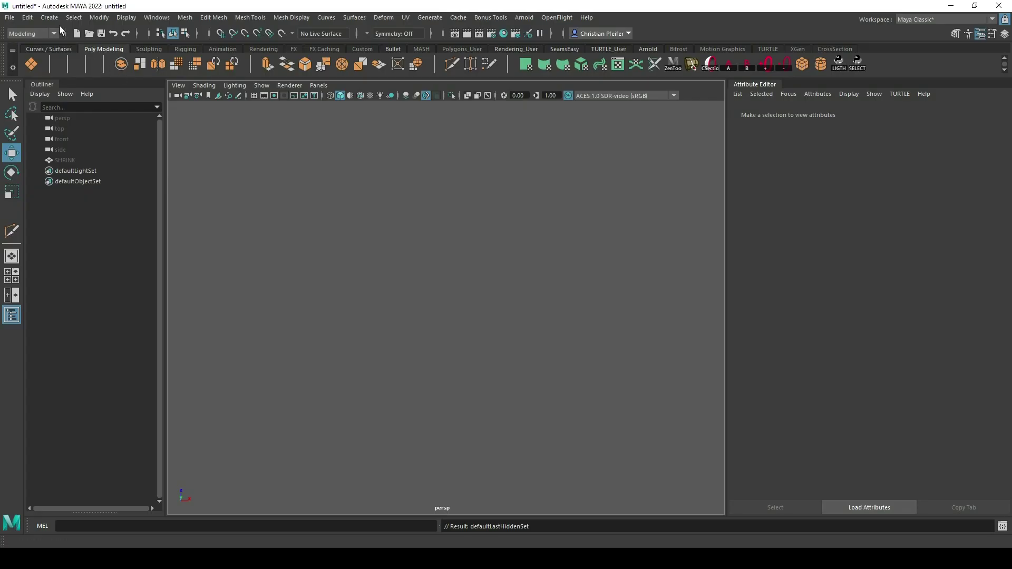
# In Maya, create an SVG object and import Glases.svg from the img2img-images folder into it.
pyautogui.click(51, 17)
pyautogui.click(83, 128)
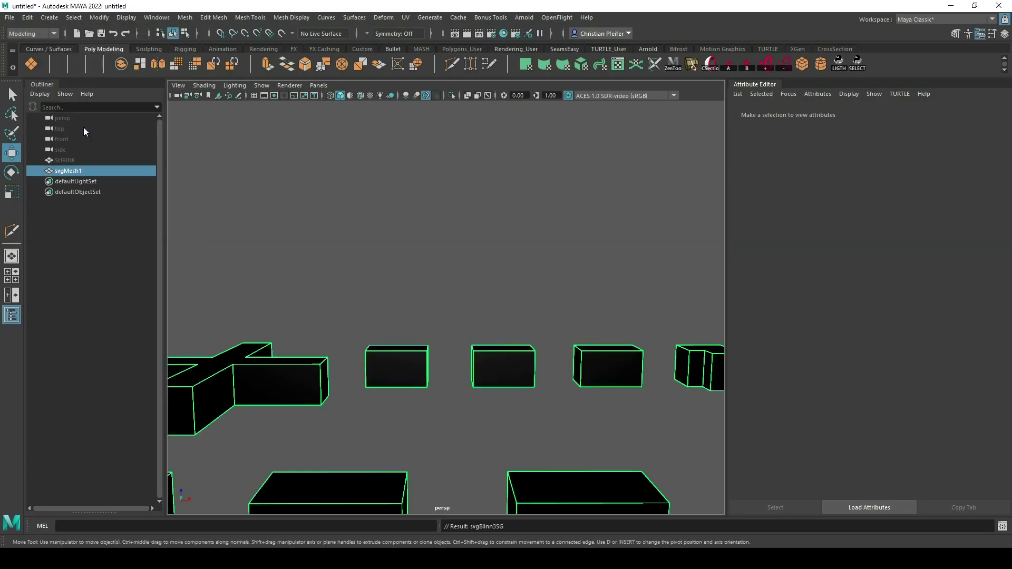
pyautogui.scroll(-7, 432, 251)
pyautogui.keyDown('alt'); pyautogui.moveTo(447, 258); pyautogui.dragTo(443, 309); pyautogui.keyUp('alt')
pyautogui.click(751, 204)
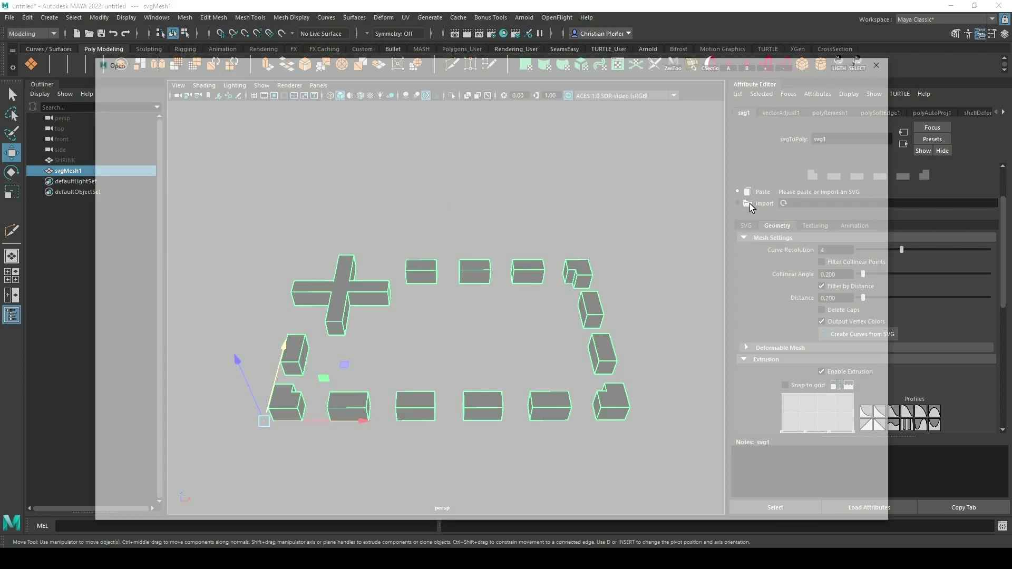
pyautogui.click(866, 494)
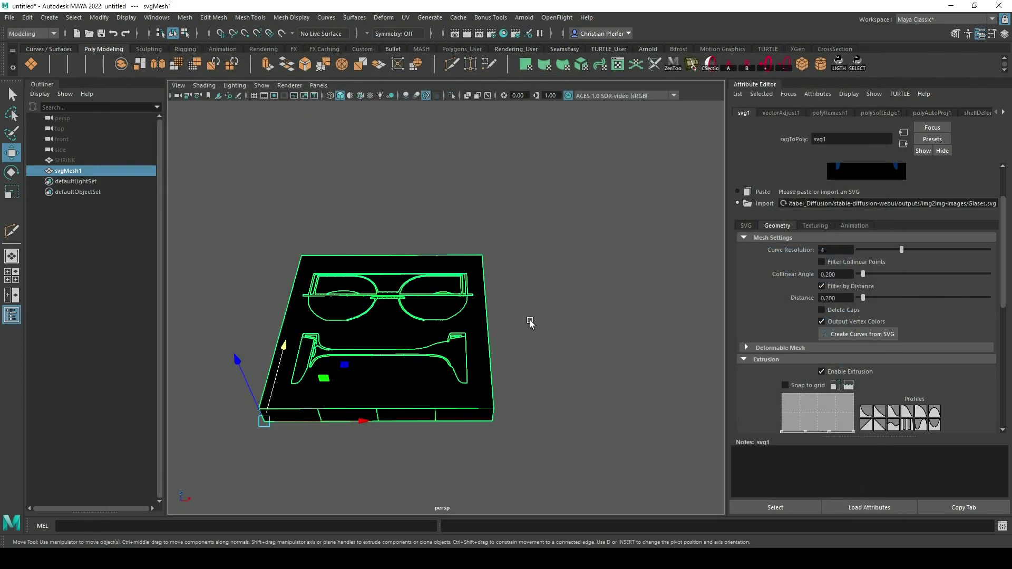
# Set the curve resolution of the imported glasses mesh to 10.
pyautogui.keyDown('alt'); pyautogui.moveTo(535, 303); pyautogui.dragTo(536, 332); pyautogui.keyUp('alt')
pyautogui.scroll(8, 404, 248)
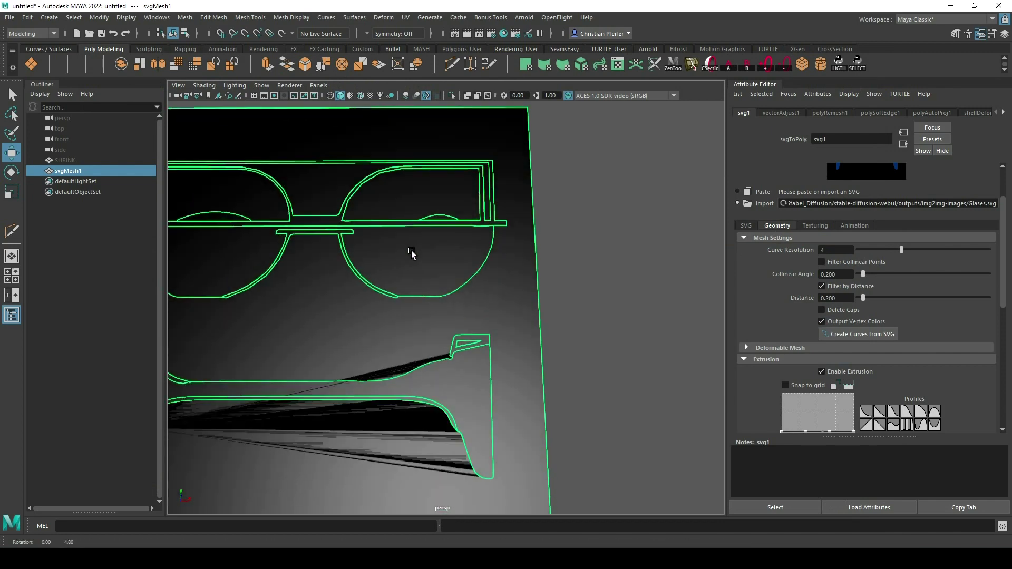
pyautogui.keyDown('alt'); pyautogui.moveTo(412, 252); pyautogui.dragTo(412, 258); pyautogui.keyUp('alt')
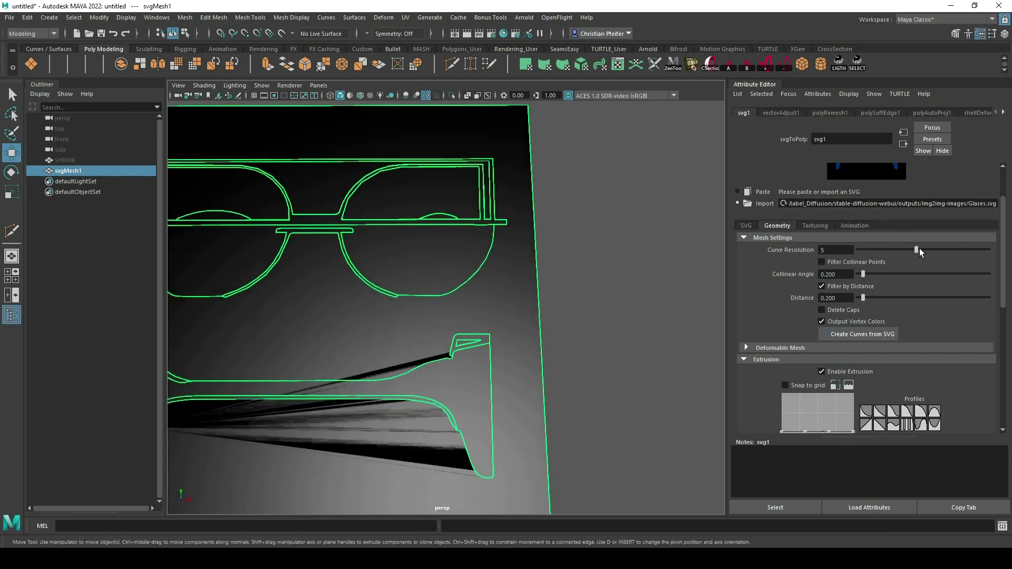
pyautogui.moveTo(920, 253); pyautogui.dragTo(1010, 258)
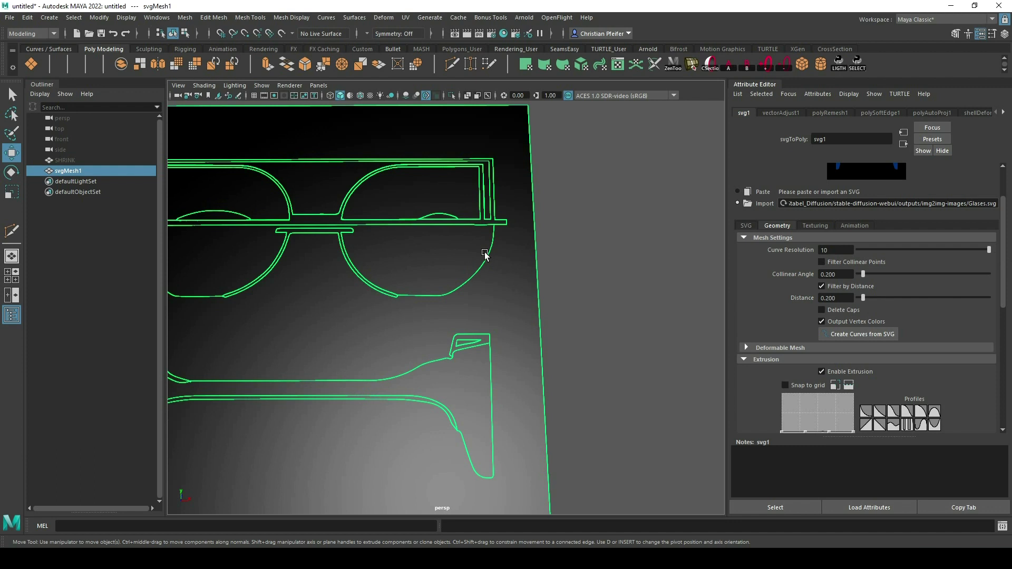
pyautogui.scroll(2, 435, 242)
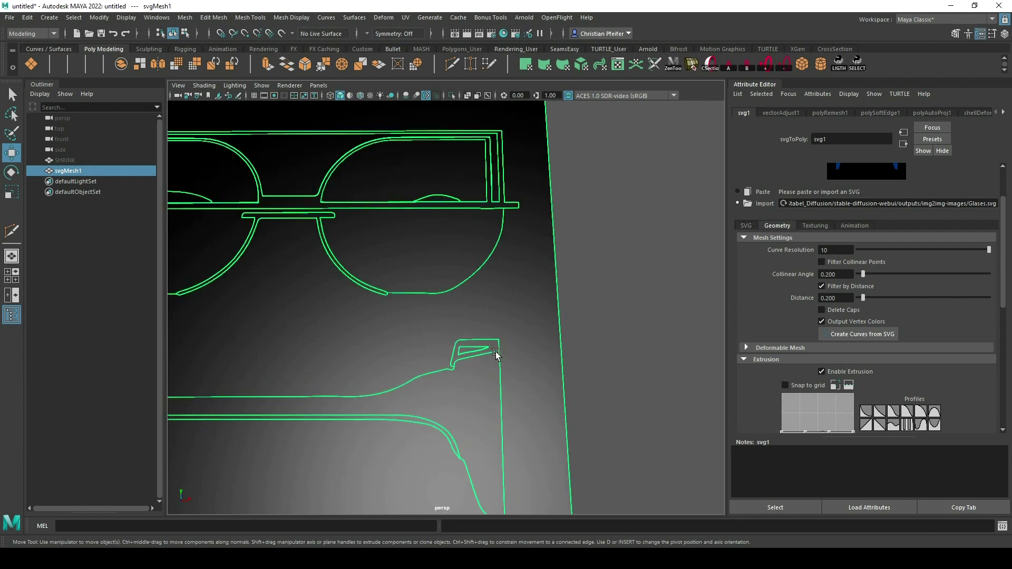
pyautogui.moveTo(959, 251)
pyautogui.mouseDown()
pyautogui.moveTo(857, 252)
pyautogui.moveTo(968, 255)
pyautogui.mouseUp()
# Try enabling the bevel on the extruded glasses mesh and turn it off again.
pyautogui.scroll(-5, 790, 299)
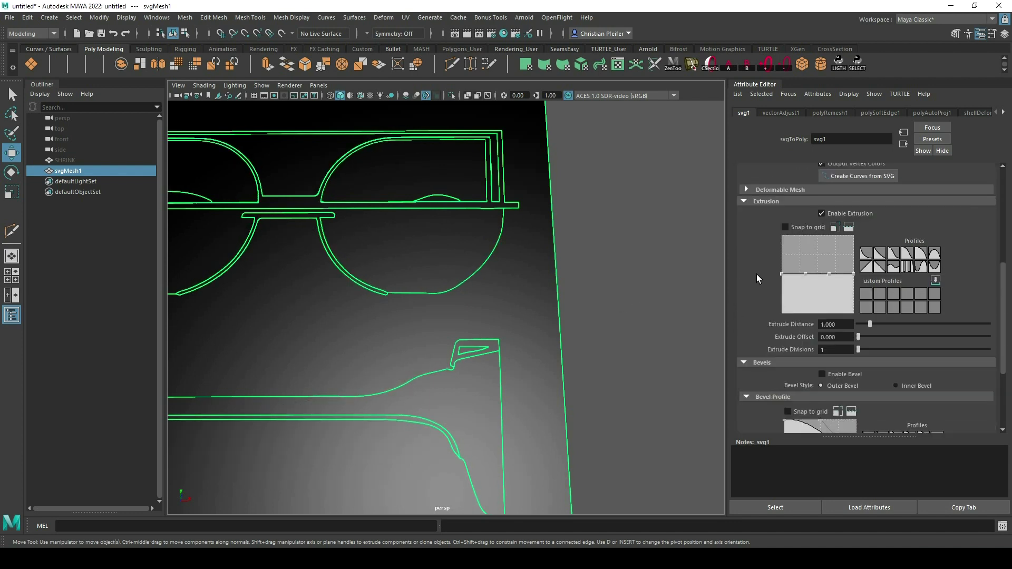
pyautogui.scroll(-1, 757, 279)
pyautogui.click(822, 343)
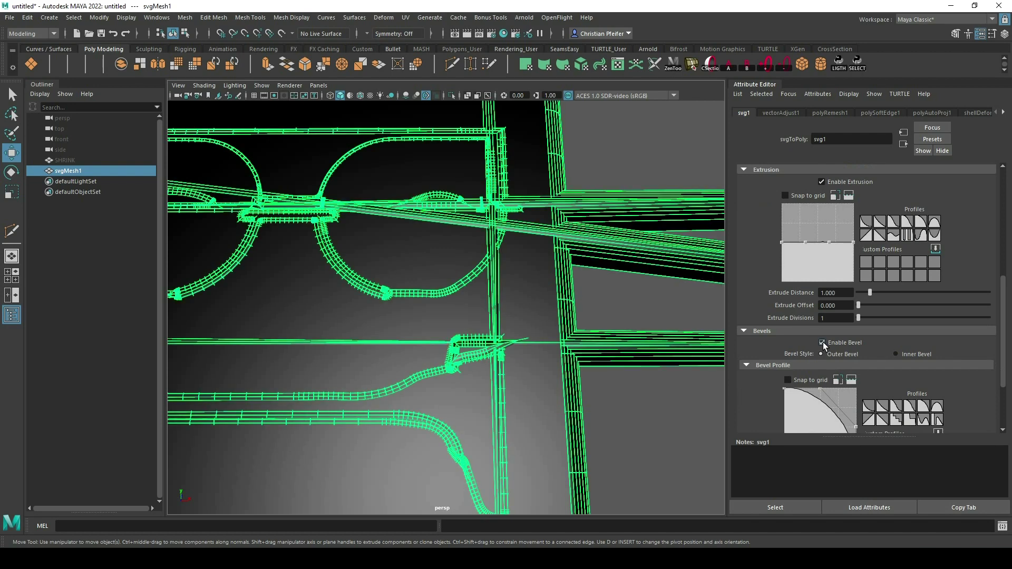
pyautogui.click(822, 342)
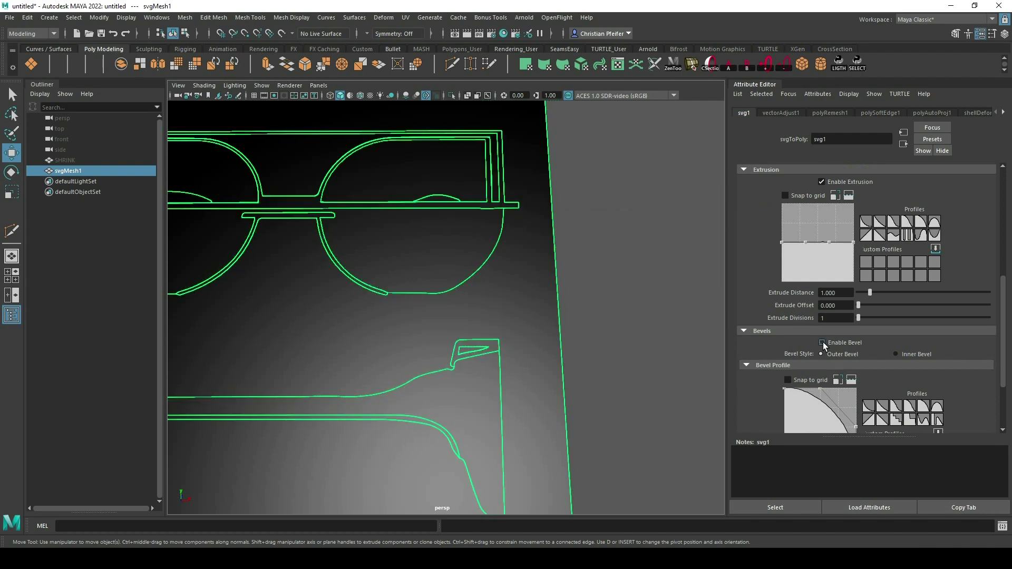
# Disable extrusion on the glasses mesh so that it becomes a flat surface.
pyautogui.click(822, 182)
pyautogui.scroll(-6, 432, 279)
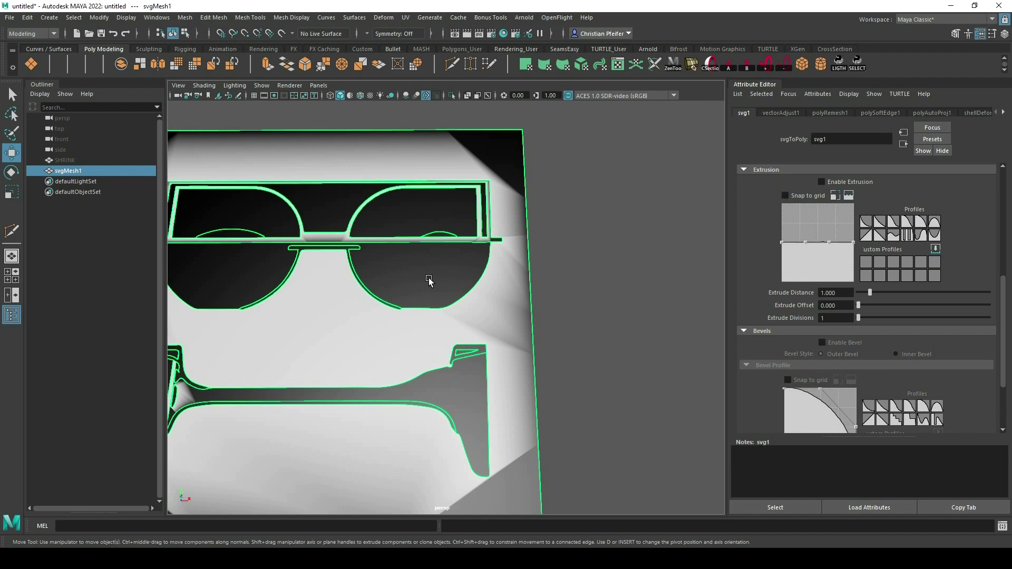
pyautogui.scroll(5, 957, 214)
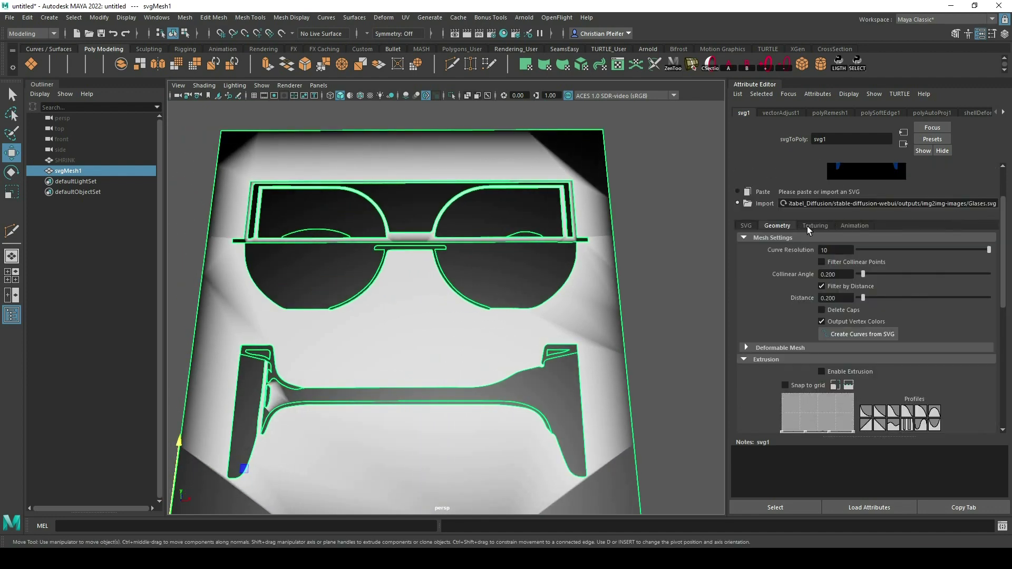
# Apply a single Blinn shader to the whole SVG mesh and show its wireframe over the shading in the viewport.
pyautogui.click(811, 226)
pyautogui.click(891, 301)
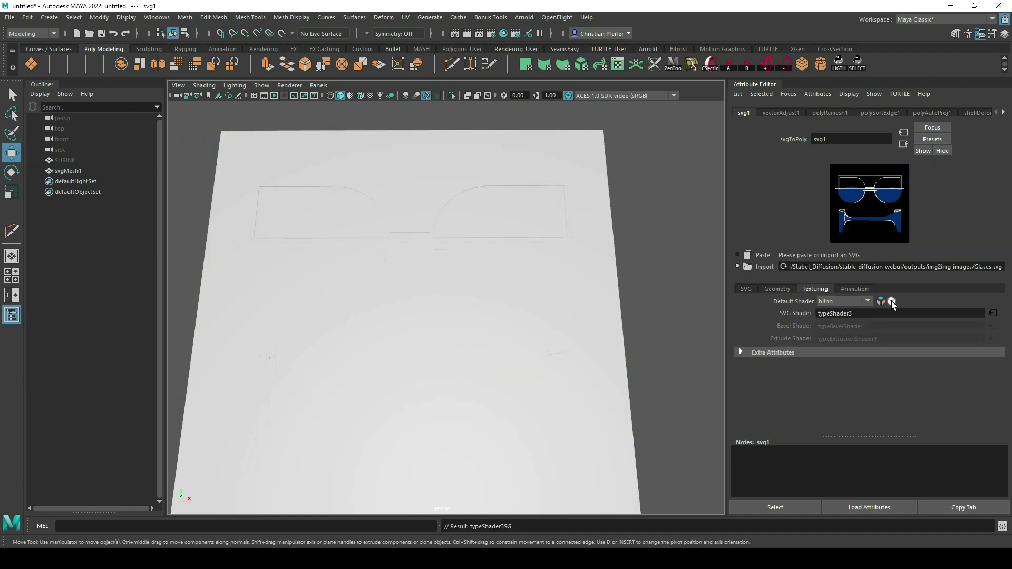
pyautogui.click(360, 95)
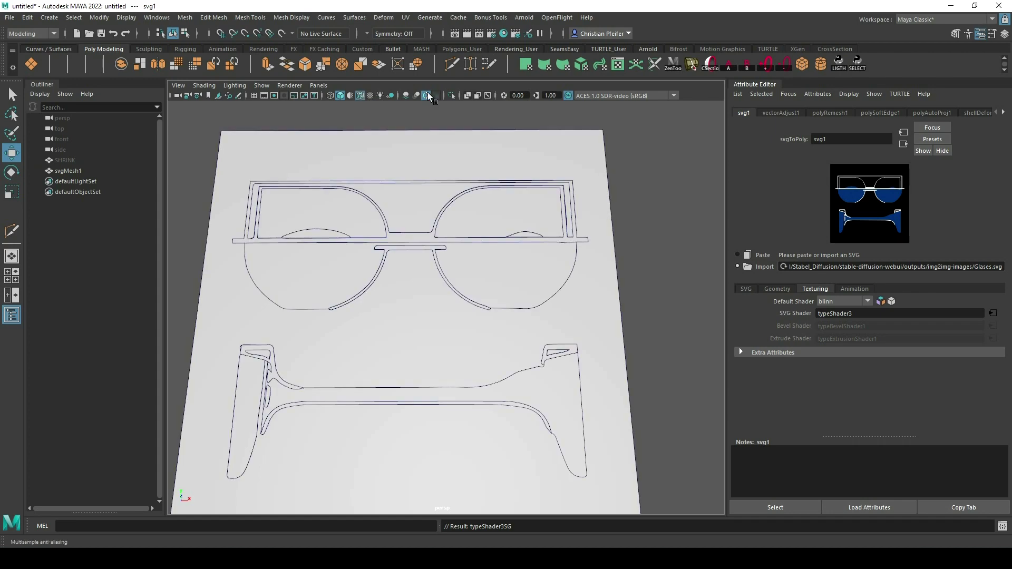
pyautogui.click(427, 94)
pyautogui.keyDown('alt'); pyautogui.moveTo(541, 184); pyautogui.dragTo(536, 205); pyautogui.keyUp('alt')
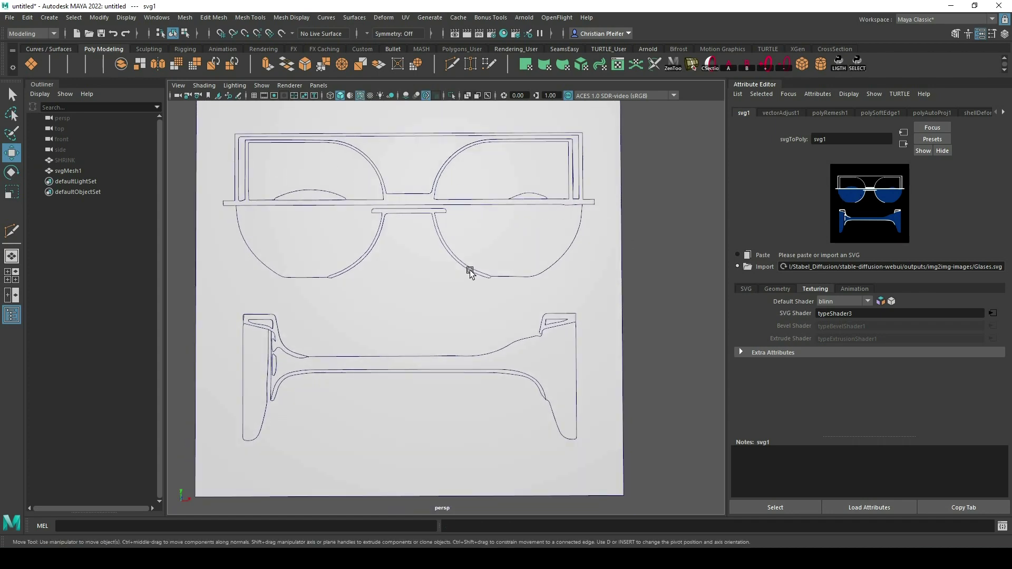
pyautogui.keyDown('alt'); pyautogui.moveTo(443, 271); pyautogui.dragTo(476, 294, button='middle'); pyautogui.keyUp('alt')
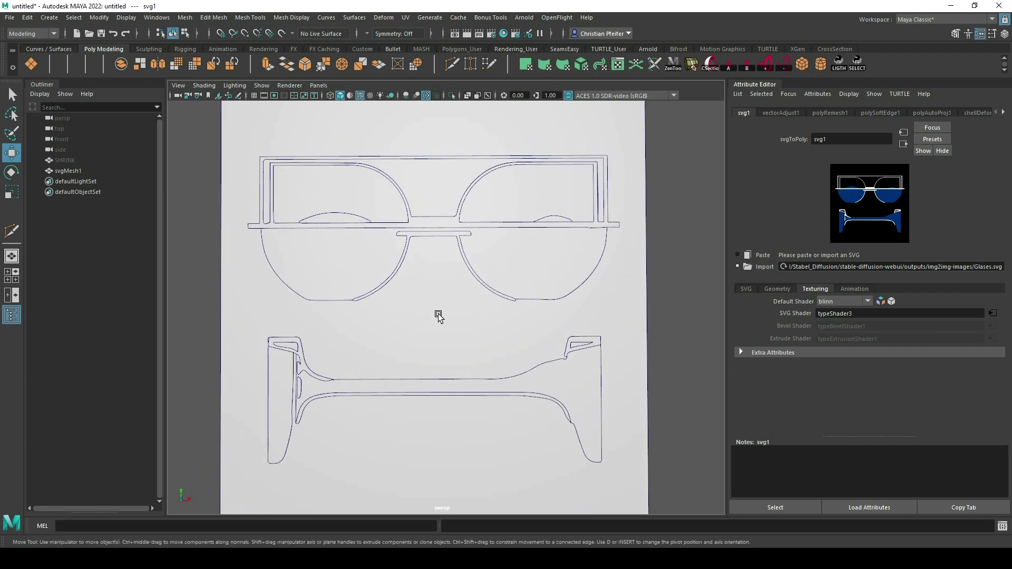
# Extract the faces of the flat glasses mesh into separate objects.
pyautogui.click(438, 317)
pyautogui.click(186, 18)
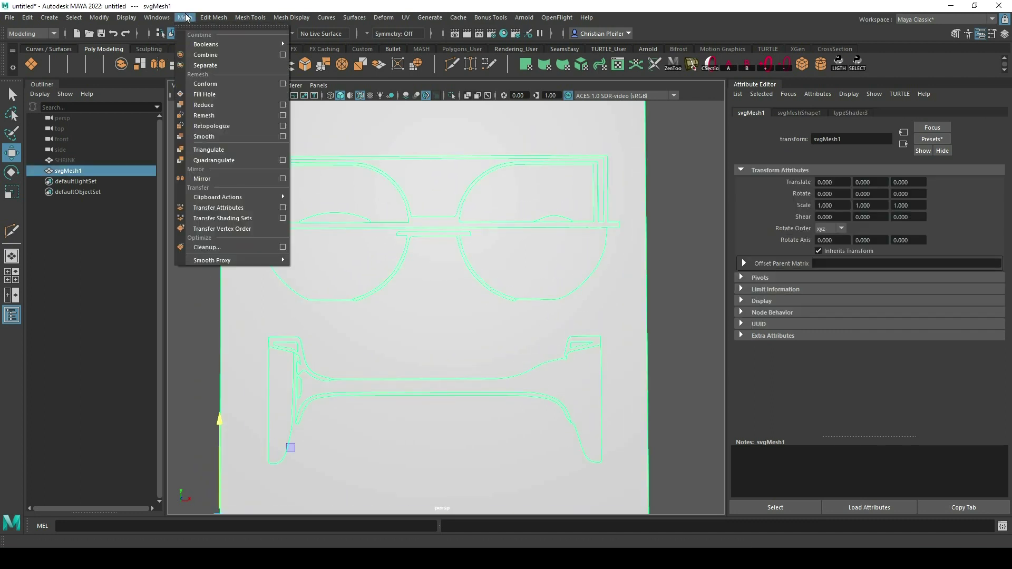
pyautogui.moveTo(213, 17)
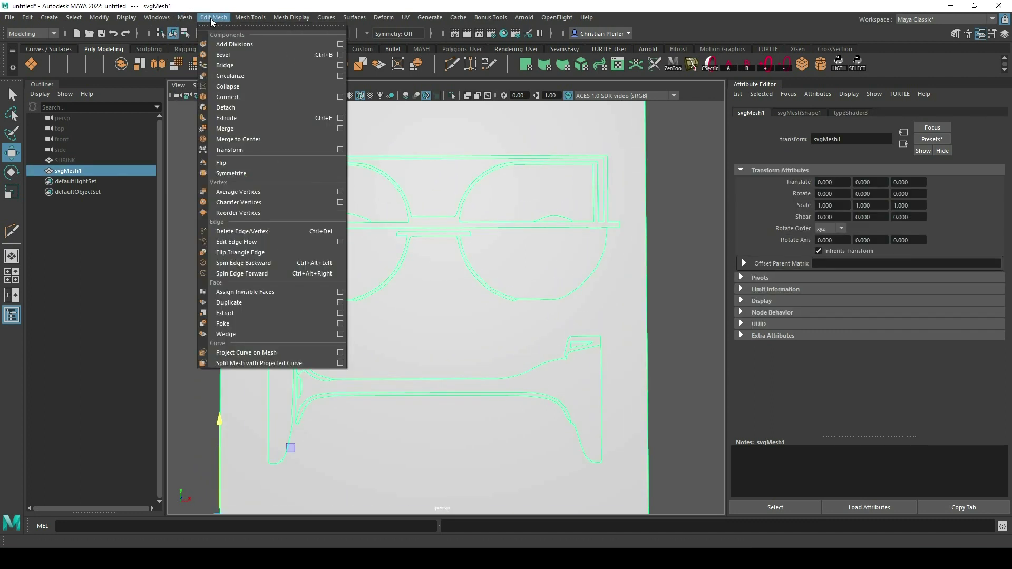
pyautogui.click(255, 309)
pyautogui.click(695, 216)
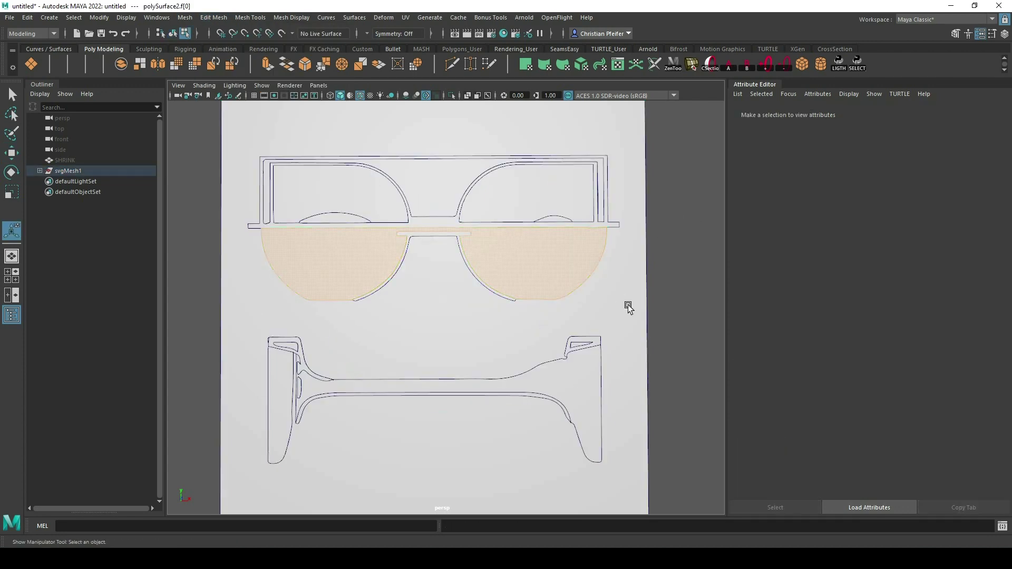
# Delete the background rectangle and the side-view temple pieces below the glasses, keeping only the thin curved strip.
pyautogui.moveTo(635, 255); pyautogui.dragTo(678, 229, button='right')
pyautogui.click(635, 259)
pyautogui.press('Delete')
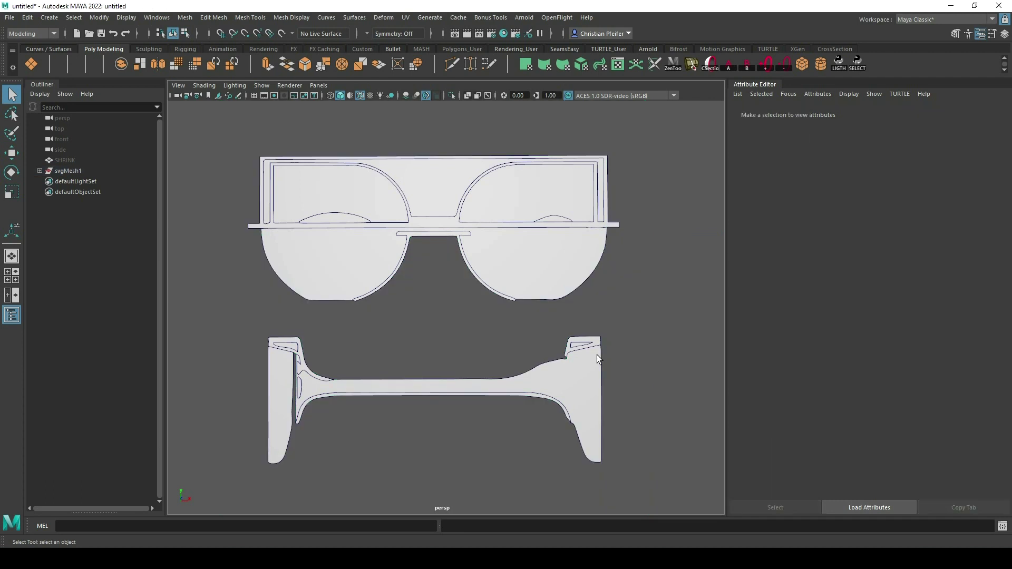
pyautogui.click(592, 353)
pyautogui.press('Delete')
pyautogui.click(582, 345)
pyautogui.press('Delete')
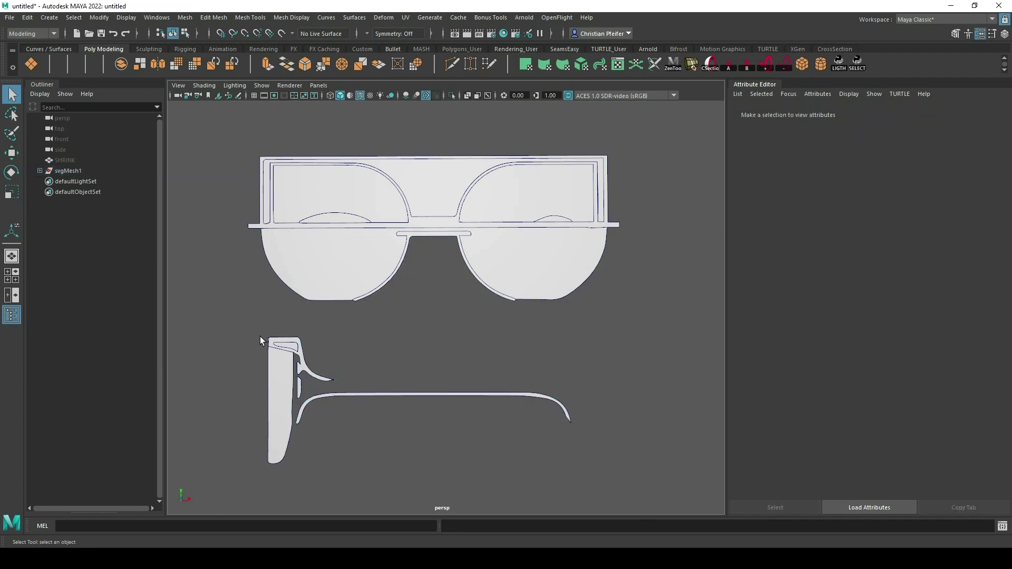
pyautogui.moveTo(225, 318); pyautogui.dragTo(320, 392)
pyautogui.press('Delete')
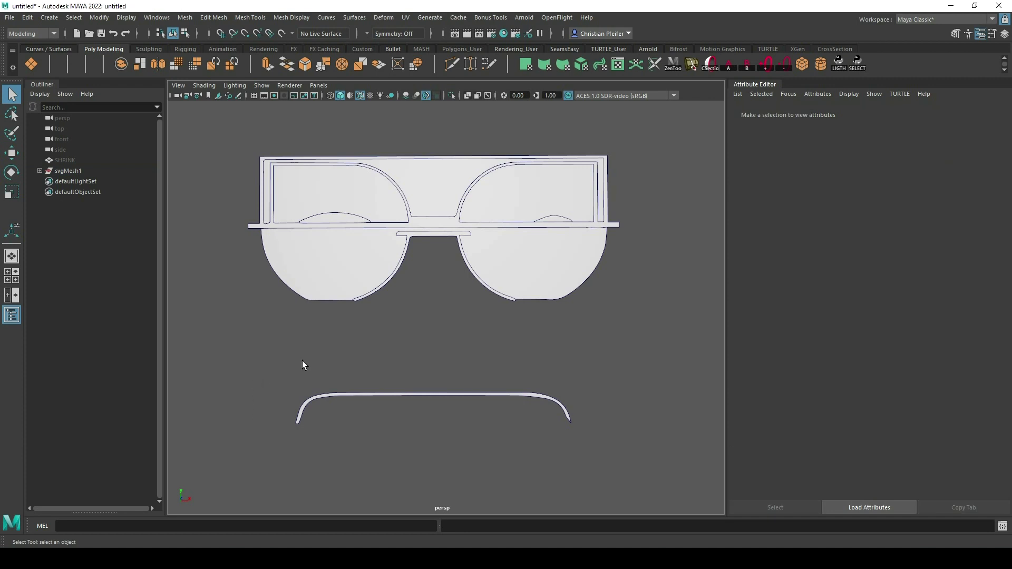
# Delete the upper-left lens surfaces and the filler piece in the gap beside the left frame edge.
pyautogui.click(352, 209)
pyautogui.press('Delete')
pyautogui.click(348, 198)
pyautogui.press('Delete')
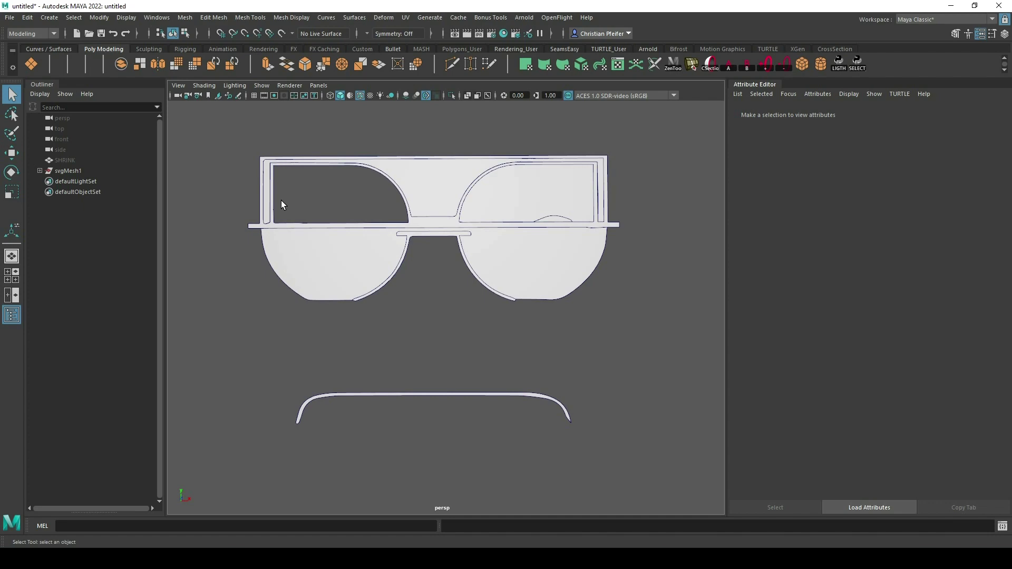
pyautogui.click(267, 207)
pyautogui.press('Delete')
# In the top view, flatten the vertices along the upper edge of the lower right lens and delete the surplus ones.
pyautogui.press('space')
pyautogui.press('space')
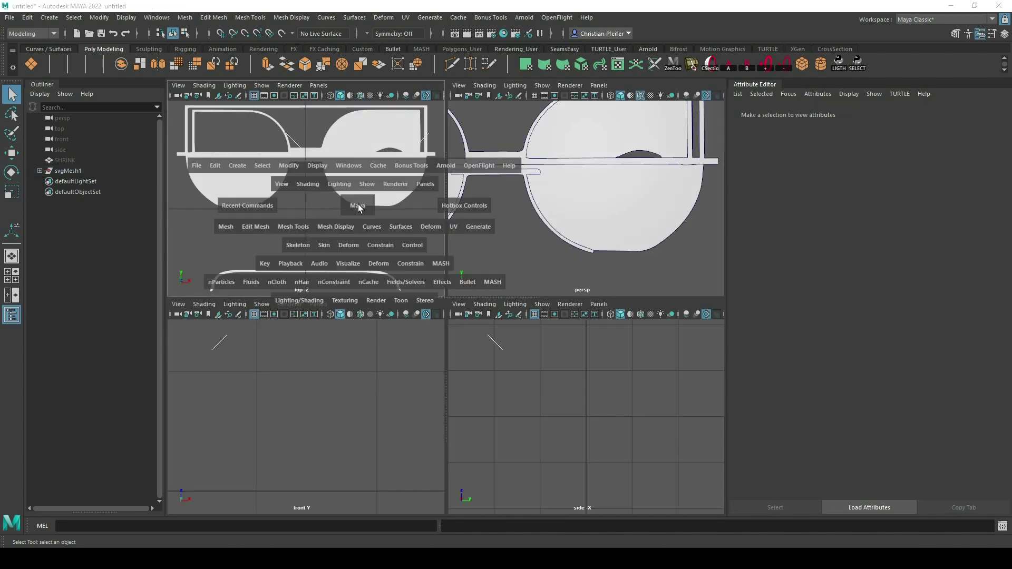
pyautogui.click(468, 252)
pyautogui.keyDown('alt'); pyautogui.moveTo(468, 252); pyautogui.dragTo(468, 386, button='middle'); pyautogui.keyUp('alt')
pyautogui.scroll(4, 468, 386)
pyautogui.click(638, 283)
pyautogui.press('F8')
pyautogui.scroll(-6, 488, 294)
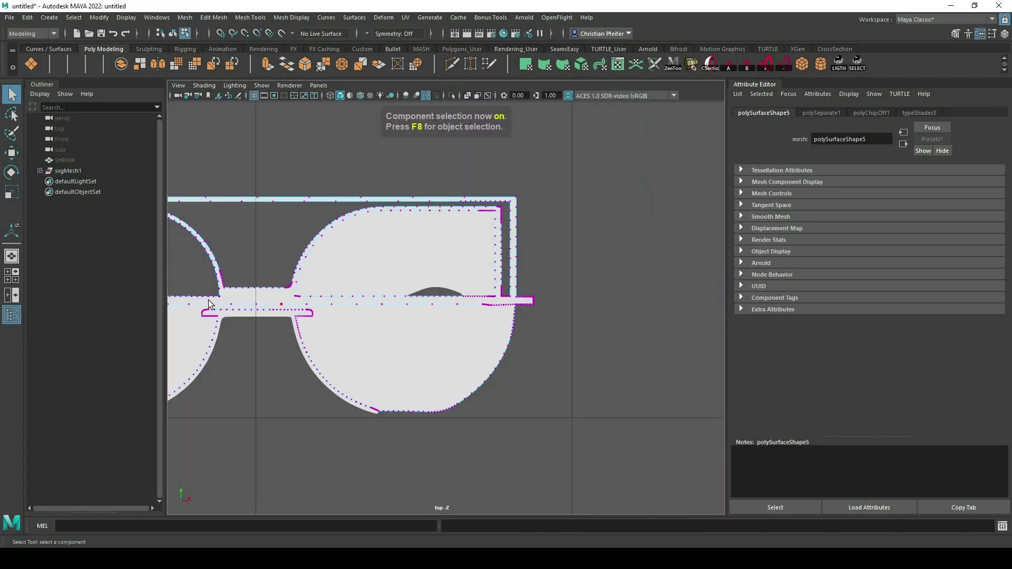
pyautogui.moveTo(188, 302); pyautogui.dragTo(517, 307)
pyautogui.press('w')
pyautogui.keyDown('alt'); pyautogui.moveTo(306, 274); pyautogui.dragTo(237, 279, button='right'); pyautogui.keyUp('alt')
pyautogui.moveTo(483, 437); pyautogui.dragTo(497, 305)
pyautogui.keyDown('alt'); pyautogui.moveTo(497, 274); pyautogui.dragTo(610, 202, button='right'); pyautogui.keyUp('alt')
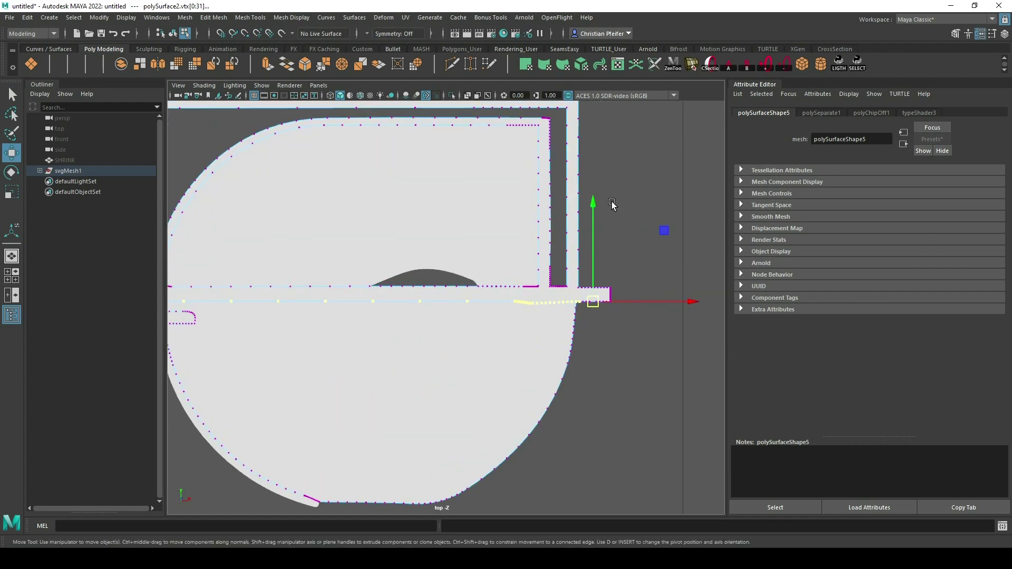
pyautogui.press('r')
pyautogui.moveTo(593, 204); pyautogui.dragTo(593, 301)
pyautogui.scroll(4, 532, 311)
pyautogui.press('Delete')
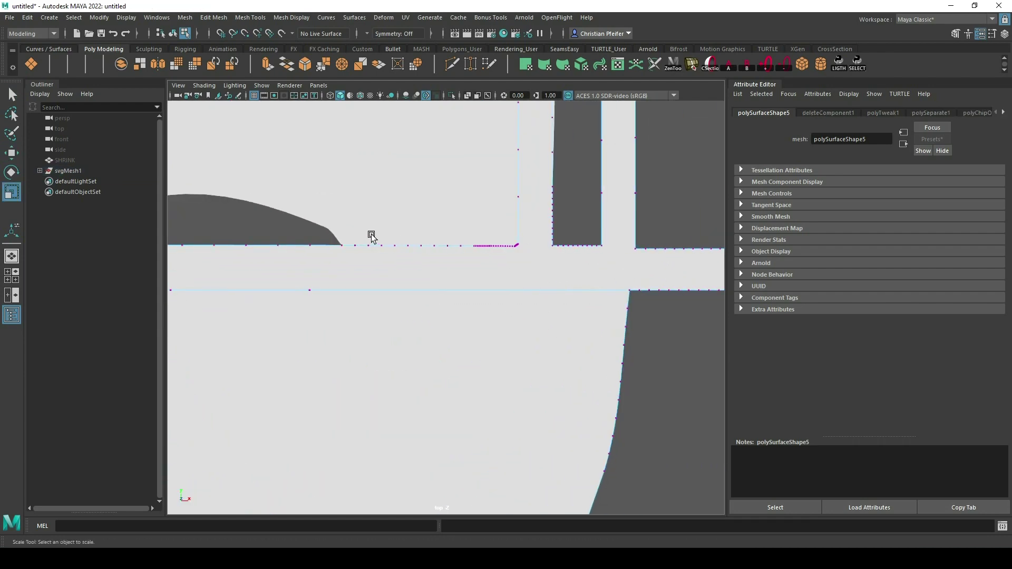
# Remove the vertices forming the small arched notch in the bottom edge of the upper right lens.
pyautogui.keyDown('alt'); pyautogui.moveTo(368, 233); pyautogui.dragTo(431, 226, button='middle'); pyautogui.keyUp('alt')
pyautogui.moveTo(433, 226); pyautogui.dragTo(603, 261)
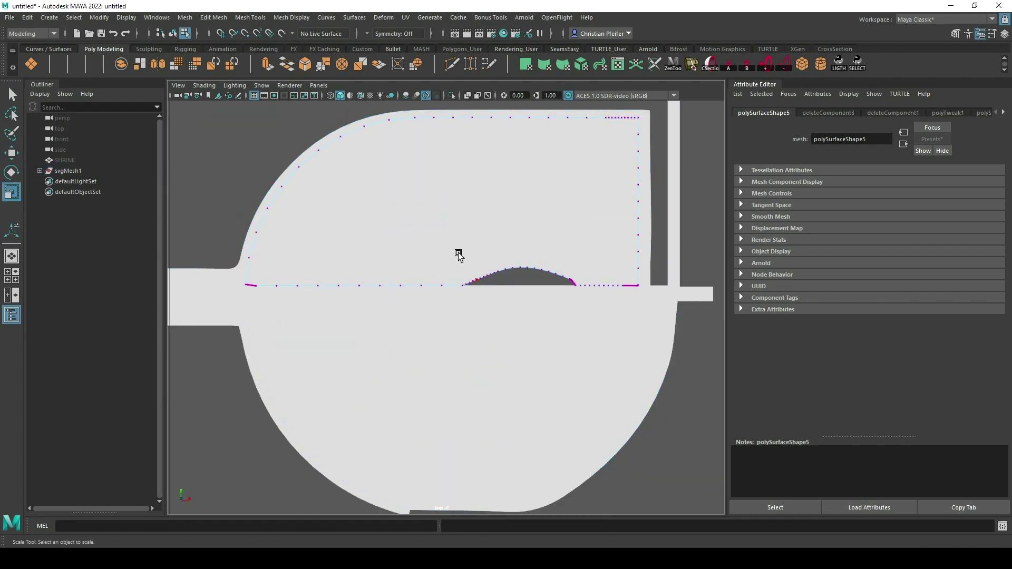
pyautogui.keyDown('alt'); pyautogui.moveTo(350, 268); pyautogui.dragTo(506, 268, button='middle'); pyautogui.keyUp('alt')
pyautogui.scroll(4, 396, 287)
pyautogui.press('F8')
pyautogui.keyDown('shift'); pyautogui.click(395, 288); pyautogui.keyUp('shift')
pyautogui.press('F8')
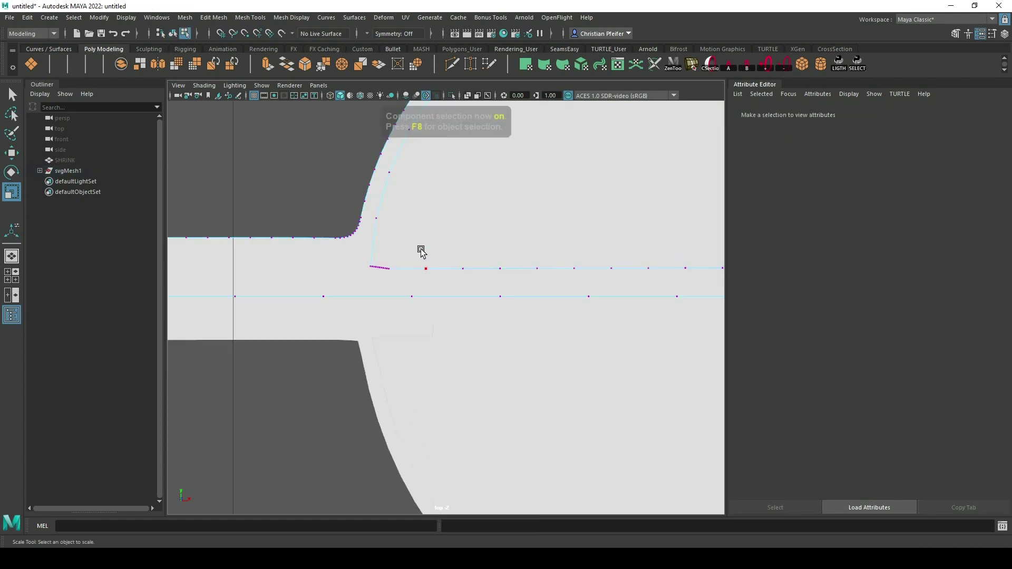
# Flatten the inner corner vertices of the upper right lens's bottom edge, with the pivot snapped to the neighbouring vertex.
pyautogui.keyDown('alt'); pyautogui.moveTo(395, 251); pyautogui.dragTo(449, 253, button='middle'); pyautogui.keyUp('alt')
pyautogui.scroll(3, 396, 226)
pyautogui.moveTo(402, 229); pyautogui.dragTo(464, 258)
pyautogui.press('w')
pyautogui.click(992, 34)
pyautogui.click(706, 367)
pyautogui.click(512, 246)
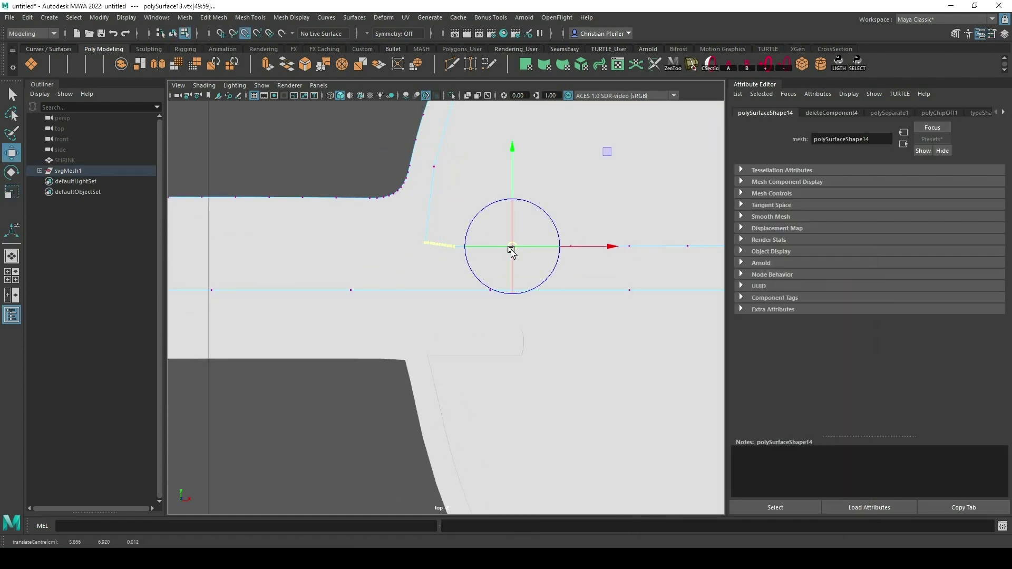
pyautogui.press('r')
pyautogui.moveTo(512, 152); pyautogui.dragTo(512, 246)
pyautogui.moveTo(473, 254); pyautogui.dragTo(426, 236)
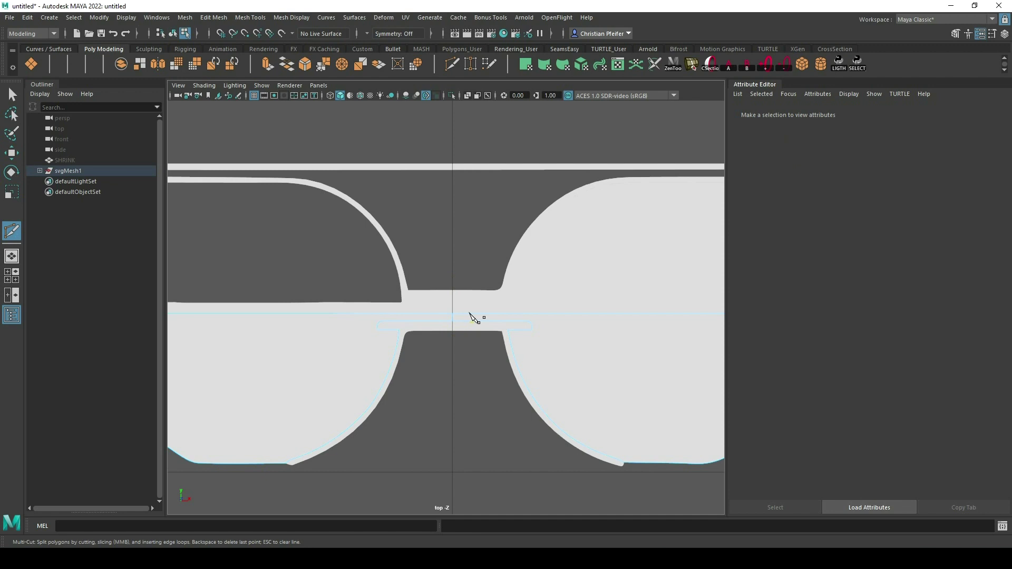
# Delete the left half of the lower lens surface along the vertical centre line.
pyautogui.press('q')
pyautogui.click(331, 339)
pyautogui.press('Delete')
pyautogui.moveTo(539, 338); pyautogui.dragTo(486, 268, button='right')
pyautogui.moveTo(437, 350); pyautogui.dragTo(451, 319)
pyautogui.moveTo(567, 332); pyautogui.dragTo(620, 254, button='right')
pyautogui.click(448, 334)
# Cut the lower nose-bridge rim at the vertical centre line and delete its left half.
pyautogui.moveTo(444, 334); pyautogui.dragTo(446, 324, button='right')
pyautogui.click(445, 326)
pyautogui.press('y')
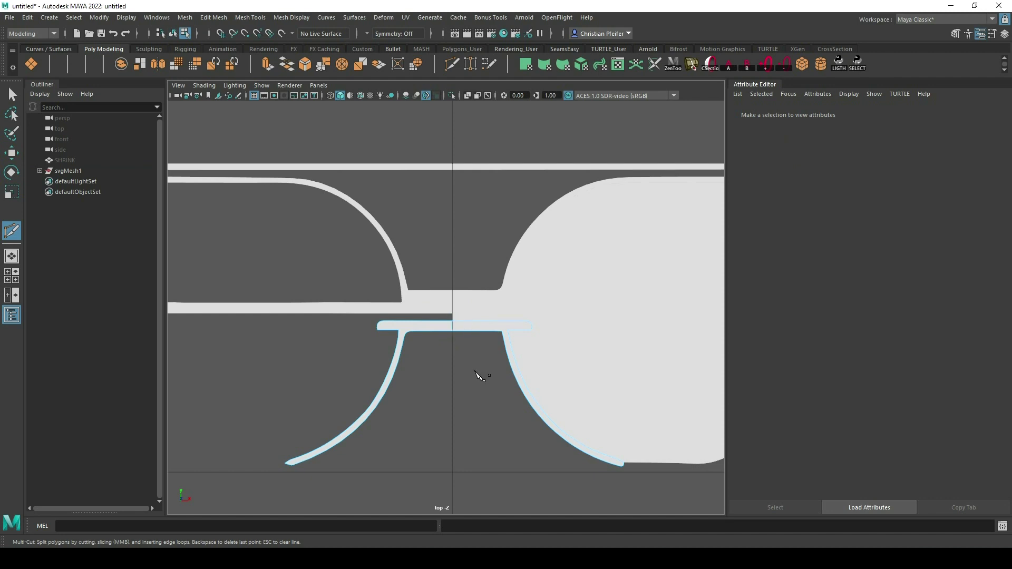
pyautogui.press('q')
pyautogui.moveTo(474, 371); pyautogui.dragTo(438, 319, button='right')
pyautogui.click(451, 328)
pyautogui.press('Delete')
pyautogui.press('F8')
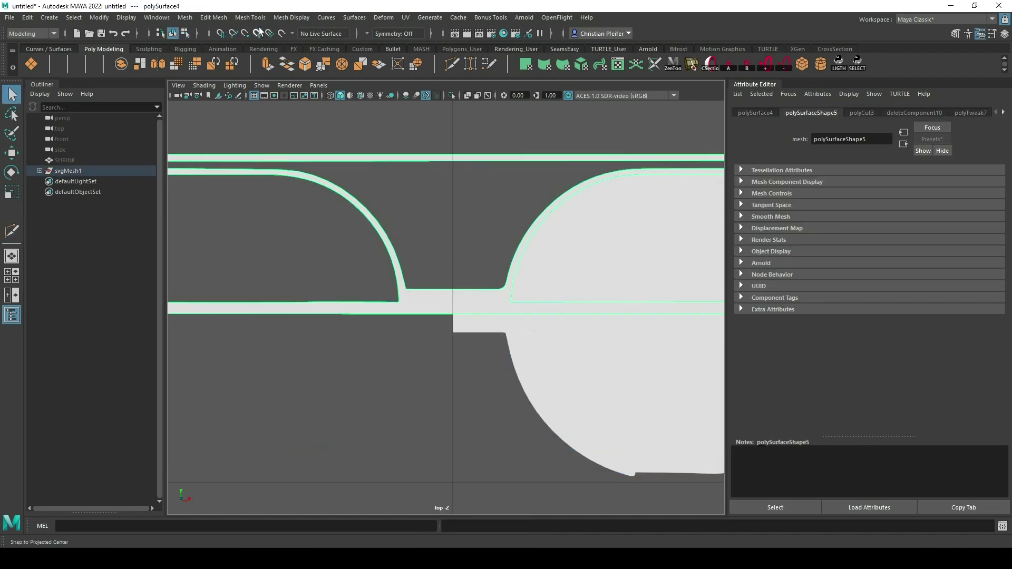
# Triangulate the main frame mesh.
pyautogui.click(185, 18)
pyautogui.click(209, 150)
pyautogui.click(450, 262)
# Cut the main frame at the vertical centre line with Multi-Cut and delete its left half.
pyautogui.click(460, 297)
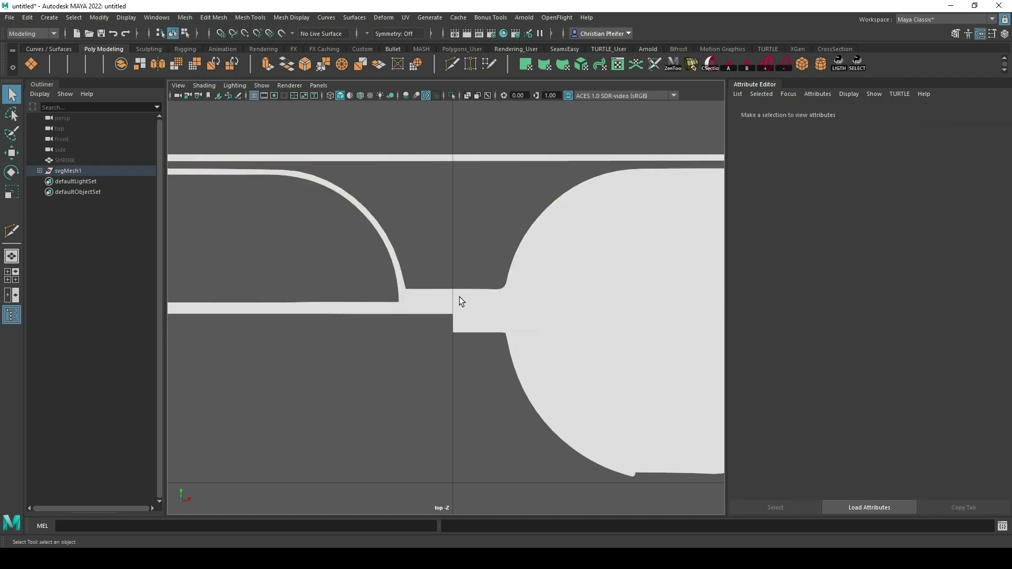
pyautogui.keyDown('shift'); pyautogui.moveTo(471, 265); pyautogui.dragTo(507, 264, button='right'); pyautogui.keyUp('shift')
pyautogui.press('q')
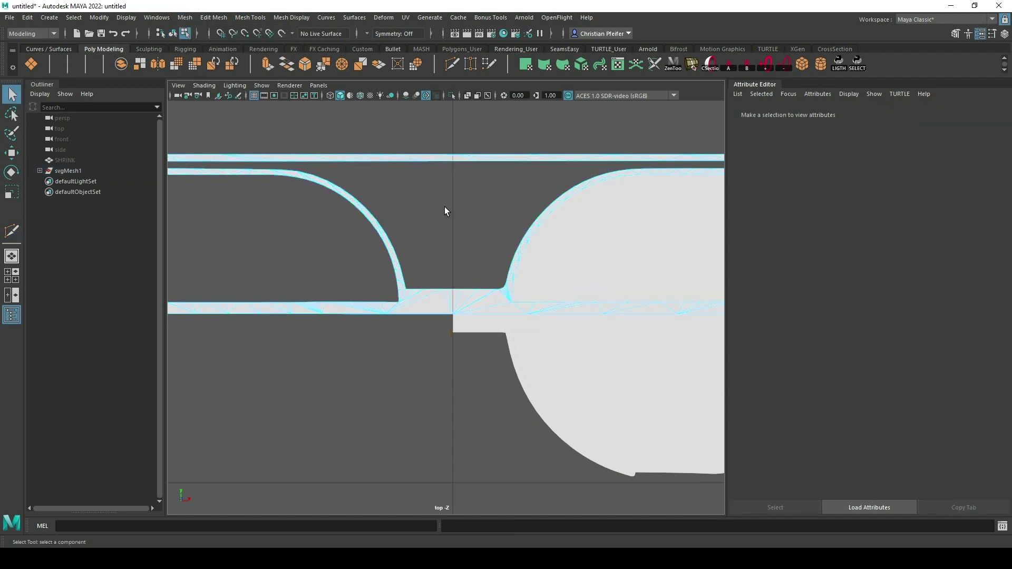
pyautogui.scroll(-4, 445, 223)
pyautogui.moveTo(208, 192); pyautogui.dragTo(441, 334)
pyautogui.press('Delete')
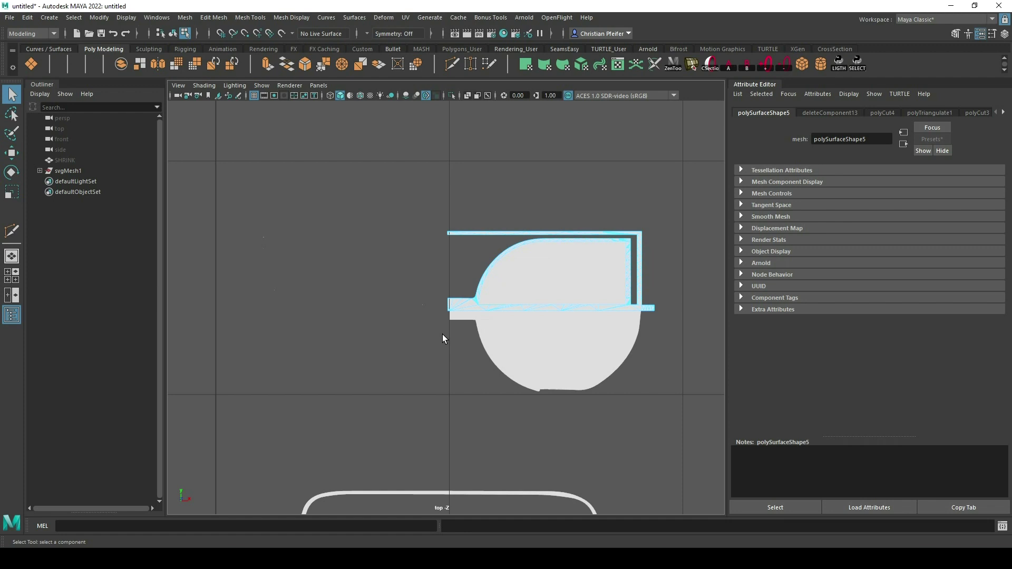
# Delete the leftover mesh components just left of the frame's cut edge.
pyautogui.scroll(5, 452, 276)
pyautogui.scroll(2, 535, 259)
pyautogui.moveTo(442, 269); pyautogui.dragTo(472, 265, button='right')
pyautogui.moveTo(350, 269); pyautogui.dragTo(389, 254, button='right')
pyautogui.click(345, 312)
pyautogui.moveTo(337, 321); pyautogui.dragTo(369, 369)
pyautogui.press('Delete')
# Align the frame's inner end vertices on the vertical centre line by scaling them flat along X.
pyautogui.click(455, 350)
pyautogui.moveTo(467, 268); pyautogui.dragTo(428, 279, button='right')
pyautogui.moveTo(429, 295); pyautogui.dragTo(454, 382)
pyautogui.press('w')
pyautogui.keyDown('shift'); pyautogui.moveTo(445, 134); pyautogui.dragTo(458, 100); pyautogui.keyUp('shift')
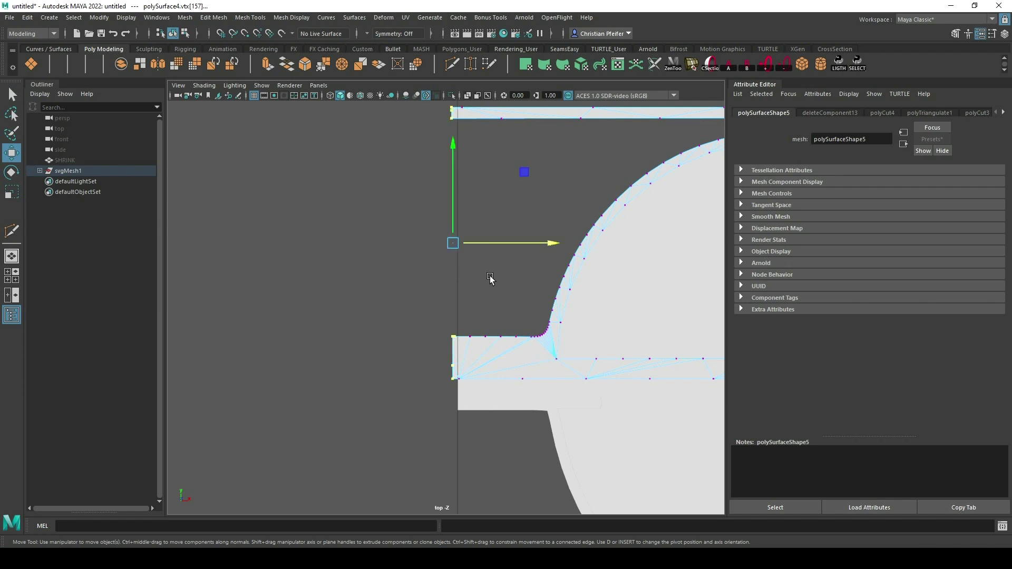
pyautogui.press('d')
pyautogui.press('r')
pyautogui.moveTo(553, 243); pyautogui.dragTo(52, 309)
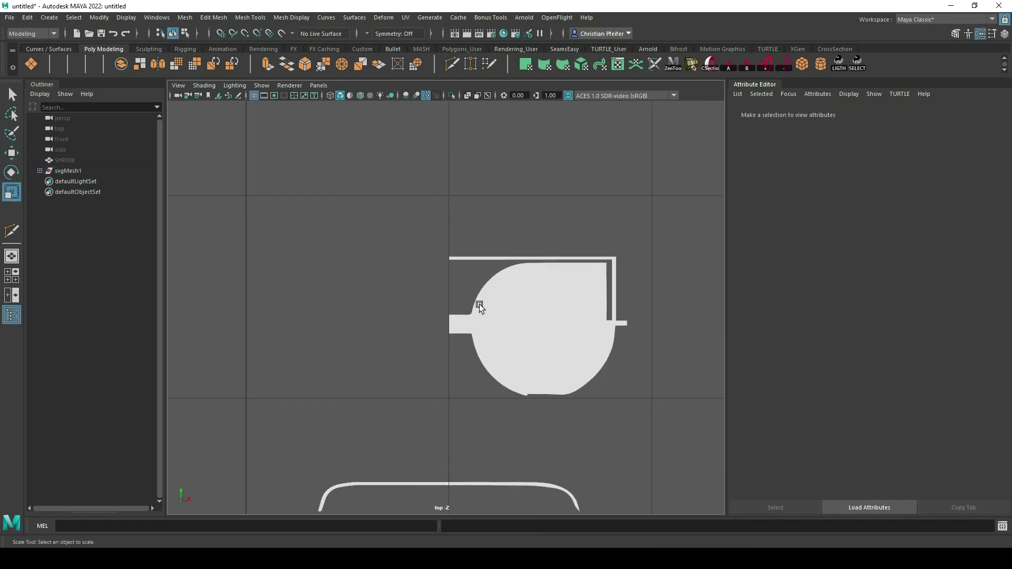
# Assign a new Blinn material named GLAS with a darker grey colour to the upper and lower lenses.
pyautogui.click(491, 337)
pyautogui.click(527, 311)
pyautogui.moveTo(527, 312); pyautogui.dragTo(516, 401, button='right')
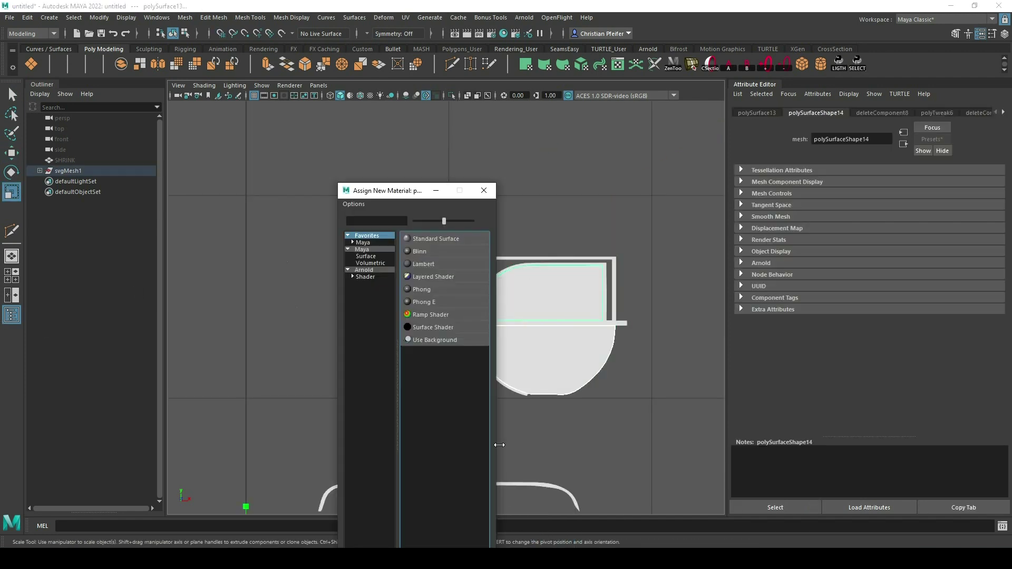
pyautogui.click(420, 252)
pyautogui.moveTo(844, 140); pyautogui.dragTo(718, 124)
pyautogui.write('GLAS')
pyautogui.press('Return')
pyautogui.moveTo(916, 232); pyautogui.dragTo(880, 232)
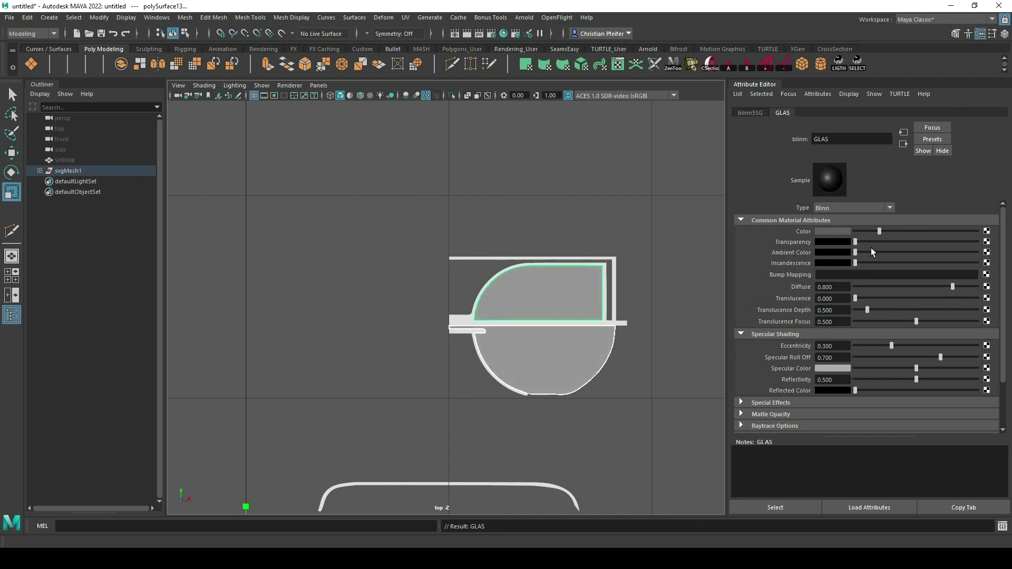
# Assign a new Lambert material to the main frame and the lower rim piece.
pyautogui.click(680, 295)
pyautogui.click(614, 311)
pyautogui.keyDown('shift'); pyautogui.click(496, 377); pyautogui.keyUp('shift')
pyautogui.moveTo(468, 268); pyautogui.dragTo(467, 537, button='right')
pyautogui.click(396, 224)
pyautogui.write('RAH')
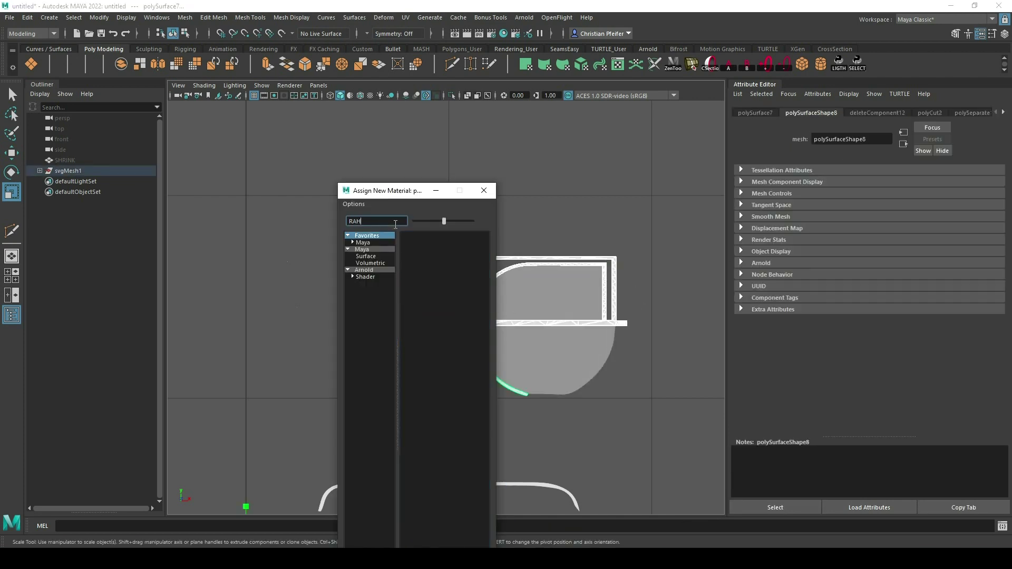
pyautogui.press('BackSpace')
pyautogui.press('BackSpace')
pyautogui.press('BackSpace')
pyautogui.click(429, 440)
# Name the frame's Lambert material RAHMEN and set its colour to turquoise.
pyautogui.moveTo(847, 140); pyautogui.dragTo(774, 124)
pyautogui.write('RAHMEN')
pyautogui.press('Return')
pyautogui.moveTo(919, 231); pyautogui.dragTo(869, 231)
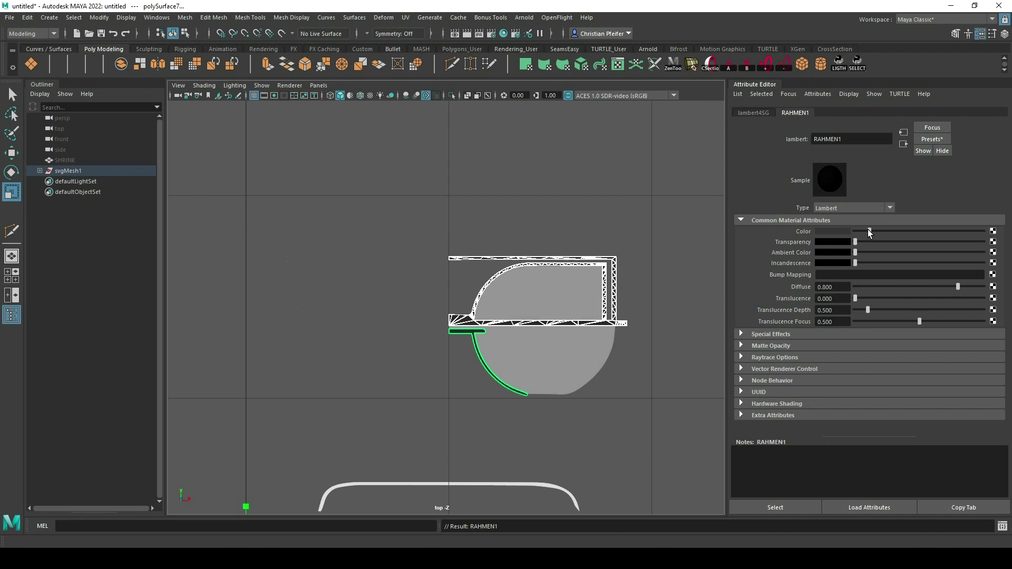
pyautogui.click(833, 232)
pyautogui.click(893, 236)
pyautogui.click(934, 223)
pyautogui.click(687, 276)
# Combine the lens surfaces and the frame parts of the half glasses into one mesh.
pyautogui.moveTo(677, 226); pyautogui.dragTo(416, 412)
pyautogui.keyDown('alt'); pyautogui.moveTo(628, 312); pyautogui.dragTo(613, 299, button='middle'); pyautogui.keyUp('alt')
pyautogui.scroll(4, 613, 298)
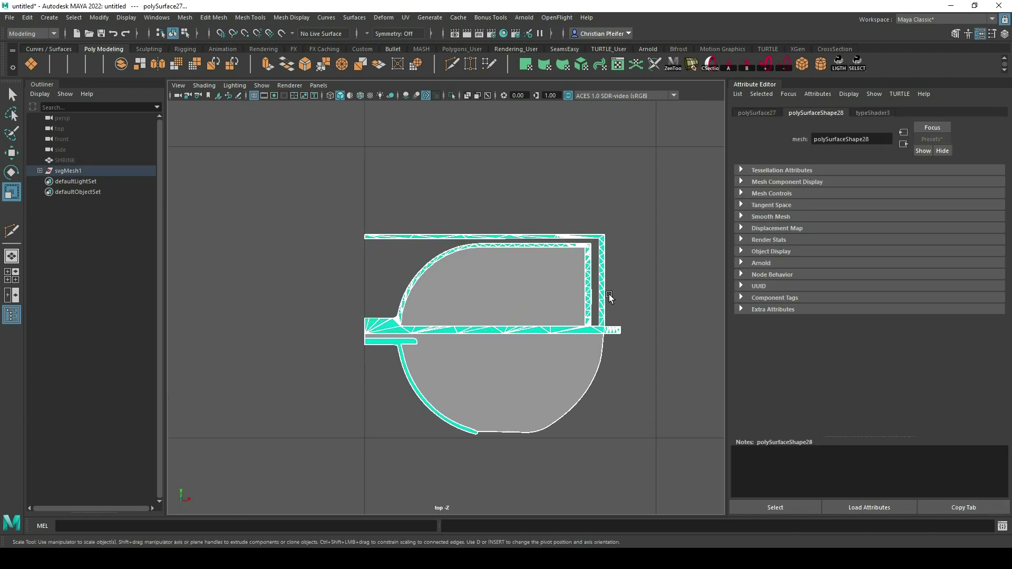
pyautogui.click(667, 291)
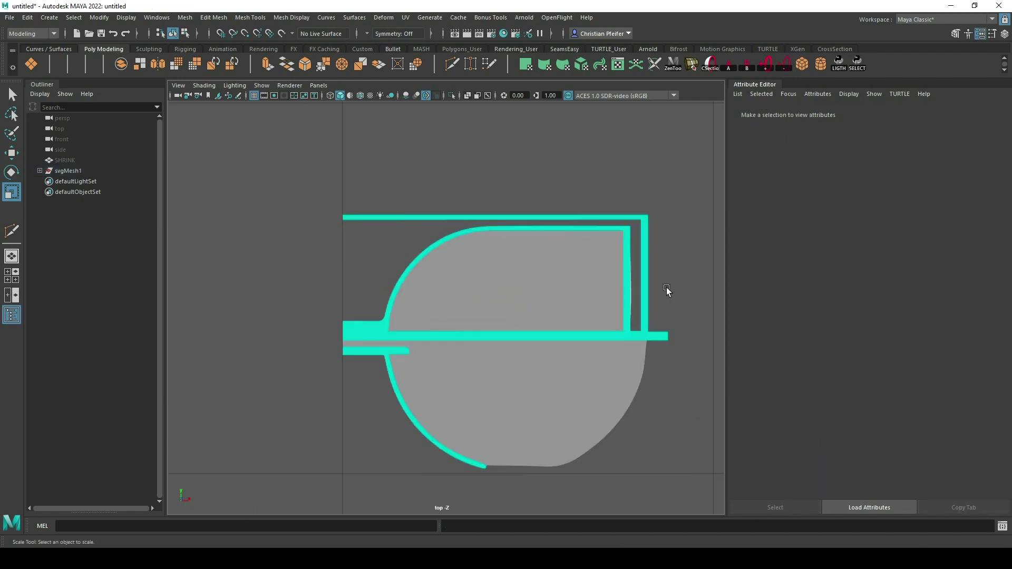
pyautogui.click(495, 310)
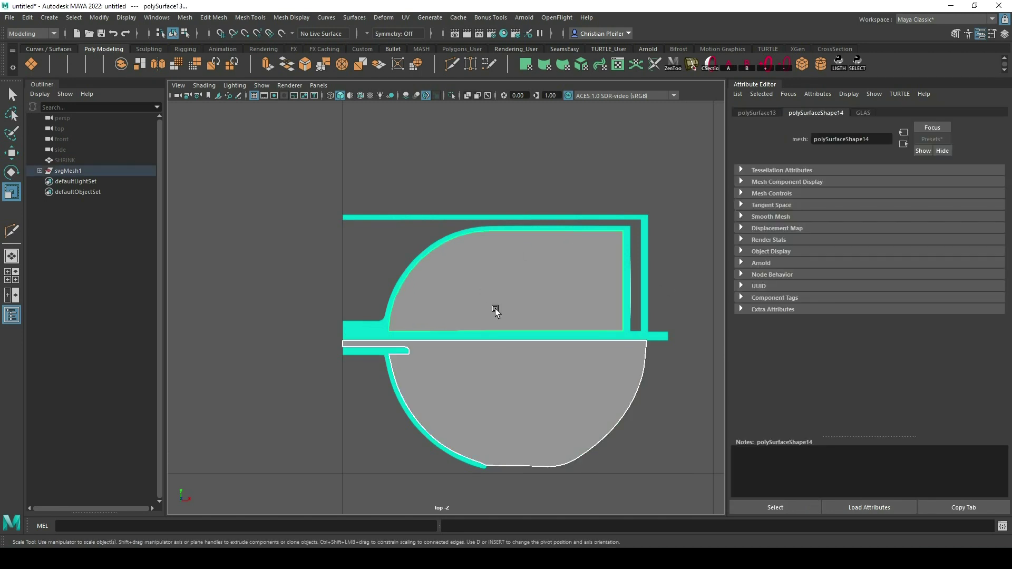
pyautogui.keyDown('shift'); pyautogui.click(375, 330); pyautogui.keyUp('shift')
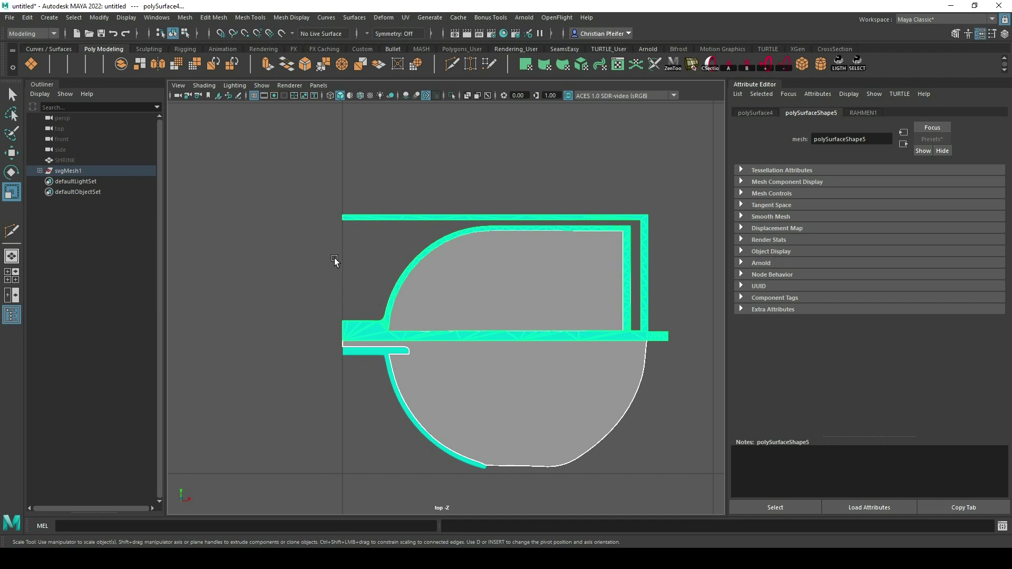
pyautogui.keyDown('shift'); pyautogui.moveTo(334, 258); pyautogui.dragTo(335, 333, button='right'); pyautogui.keyUp('shift')
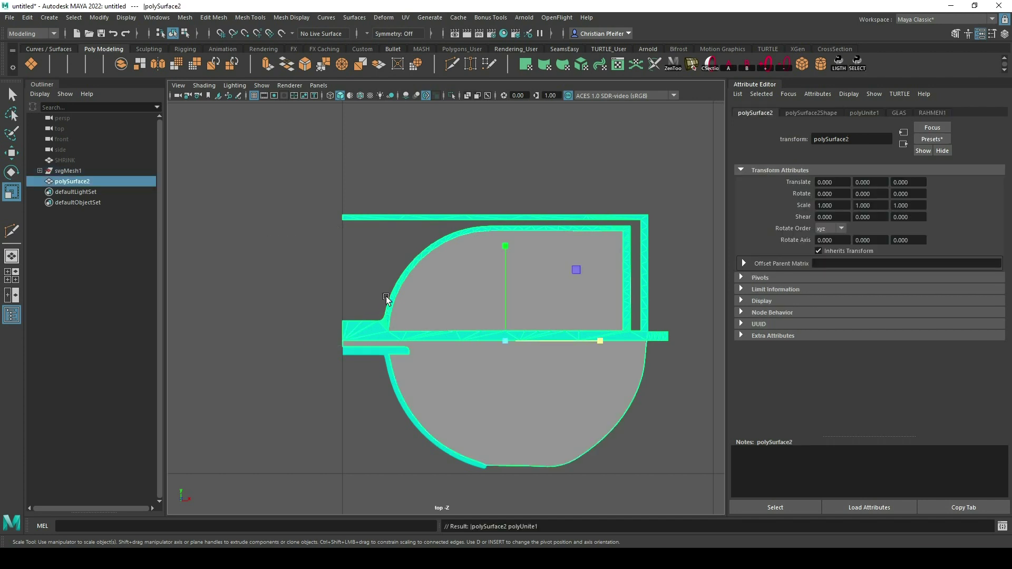
# Delete the construction history of the combined half-glasses mesh and remove the leftover svgMesh1 group.
pyautogui.hotkey('alt', 'shift', 'd')
pyautogui.click(120, 172)
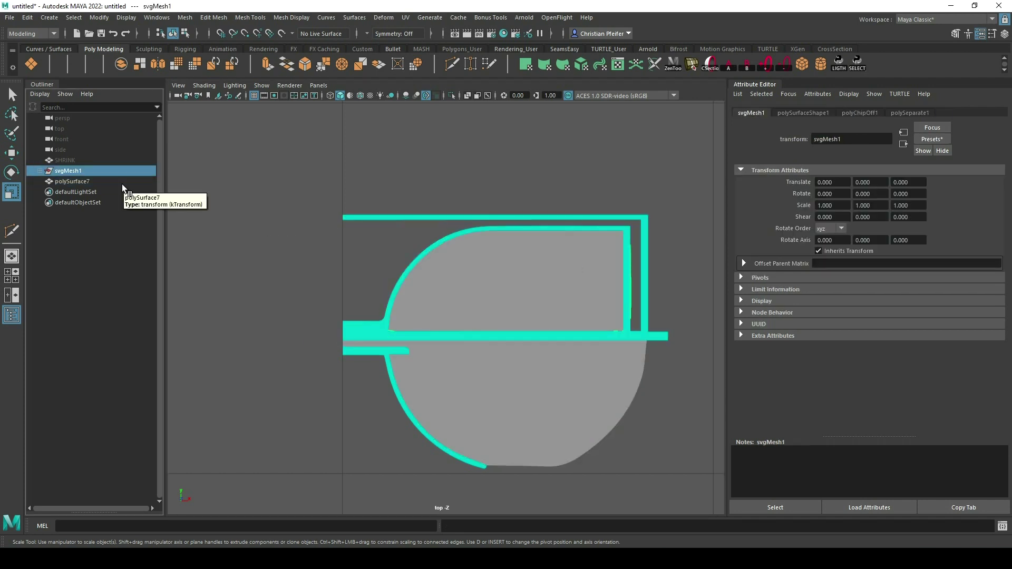
pyautogui.press('Delete')
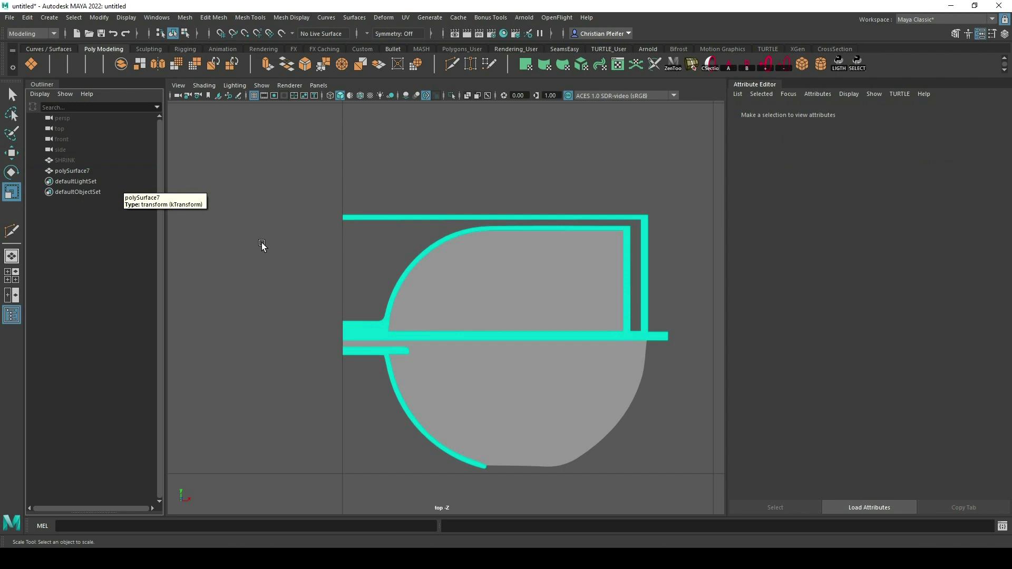
# Remesh the half-glasses mesh with a collapse threshold of 50 and a max edge length of 0.02.
pyautogui.click(357, 336)
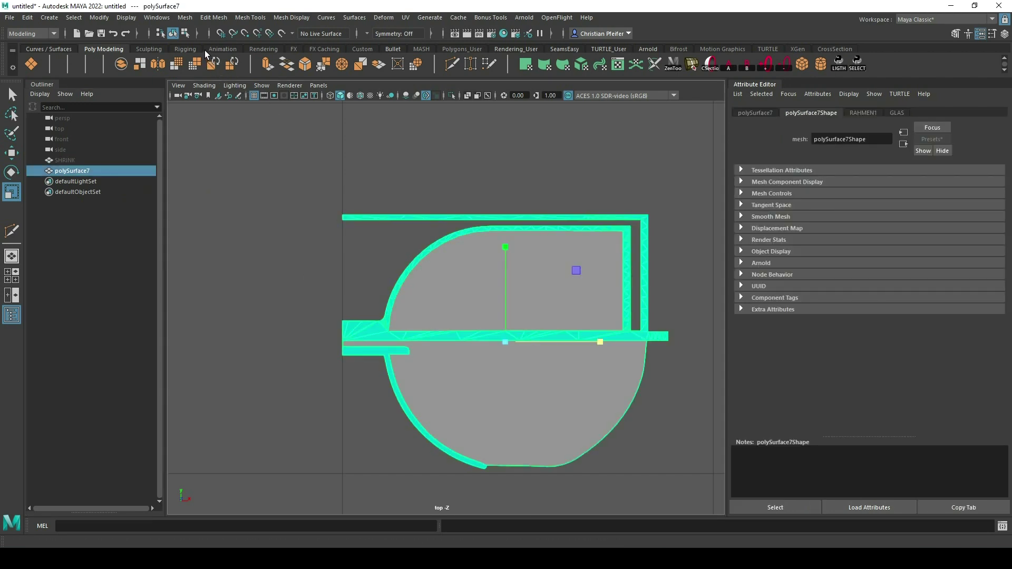
pyautogui.click(187, 18)
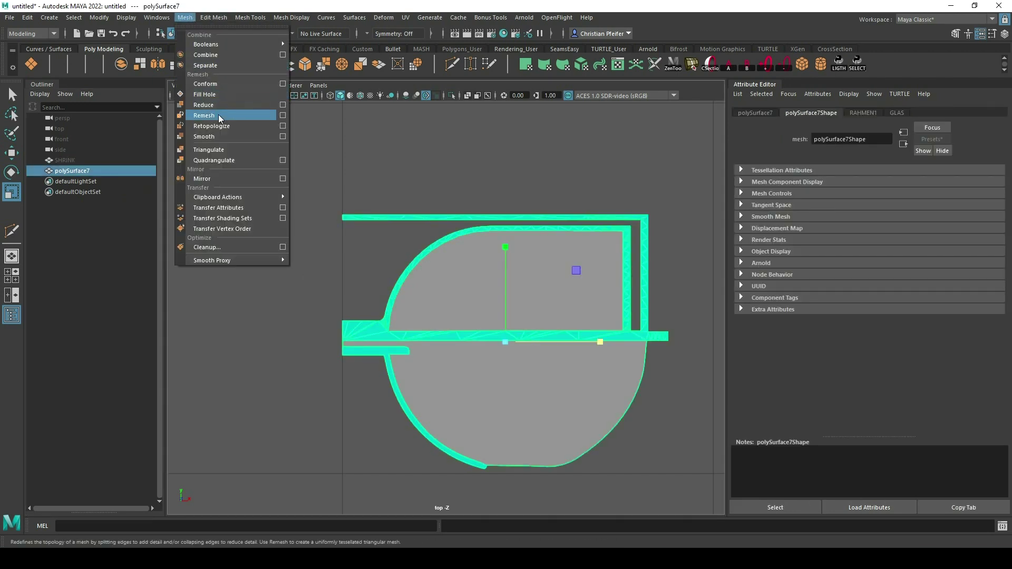
pyautogui.click(232, 116)
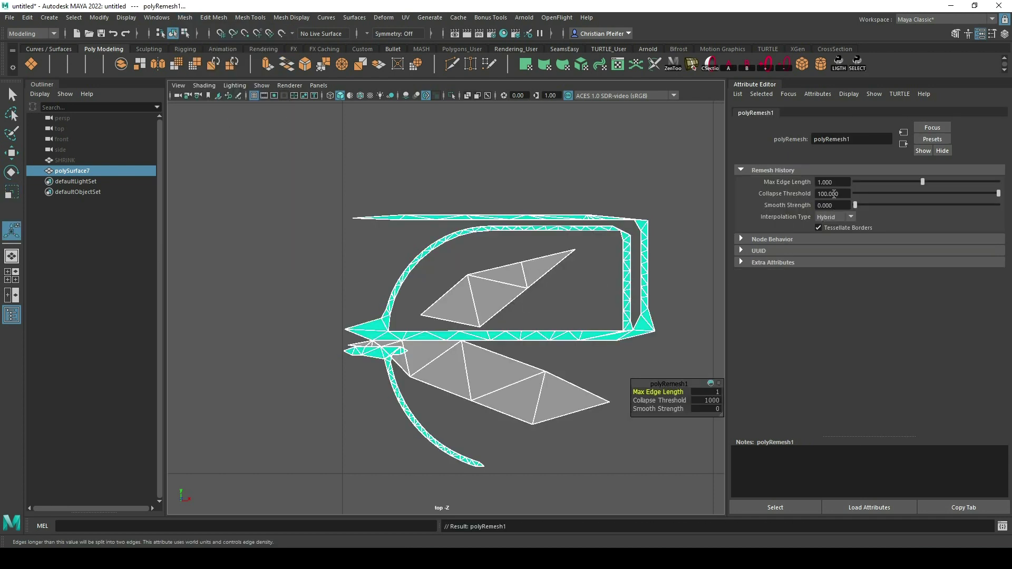
pyautogui.write('50')
pyautogui.press('Return')
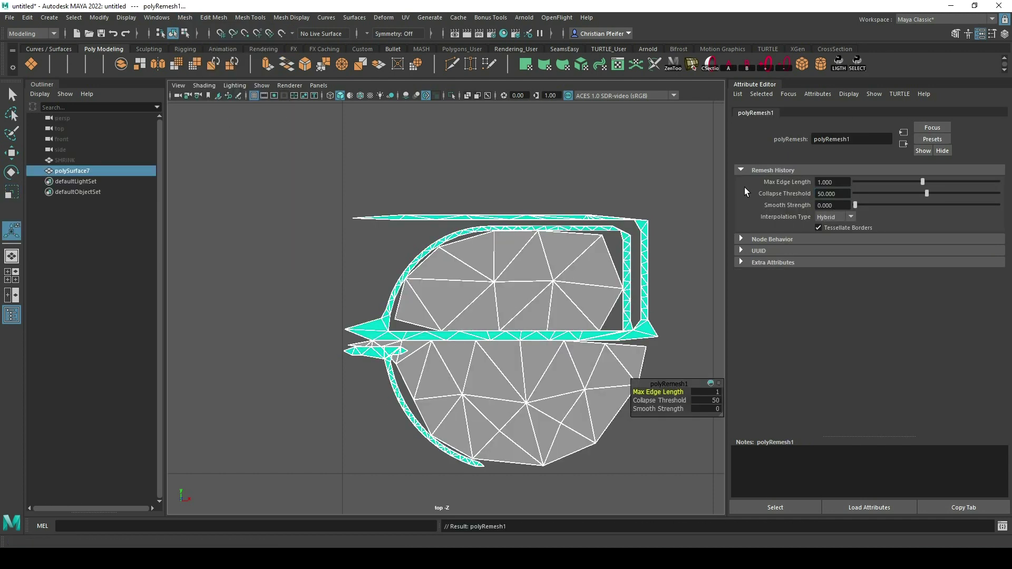
pyautogui.write('0.02')
pyautogui.press('Return')
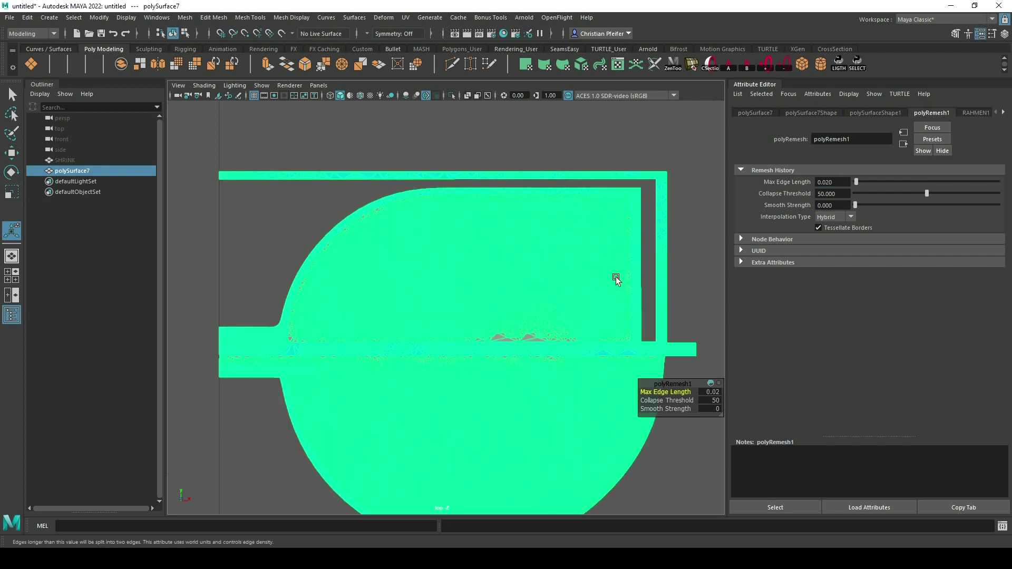
pyautogui.scroll(-4, 667, 258)
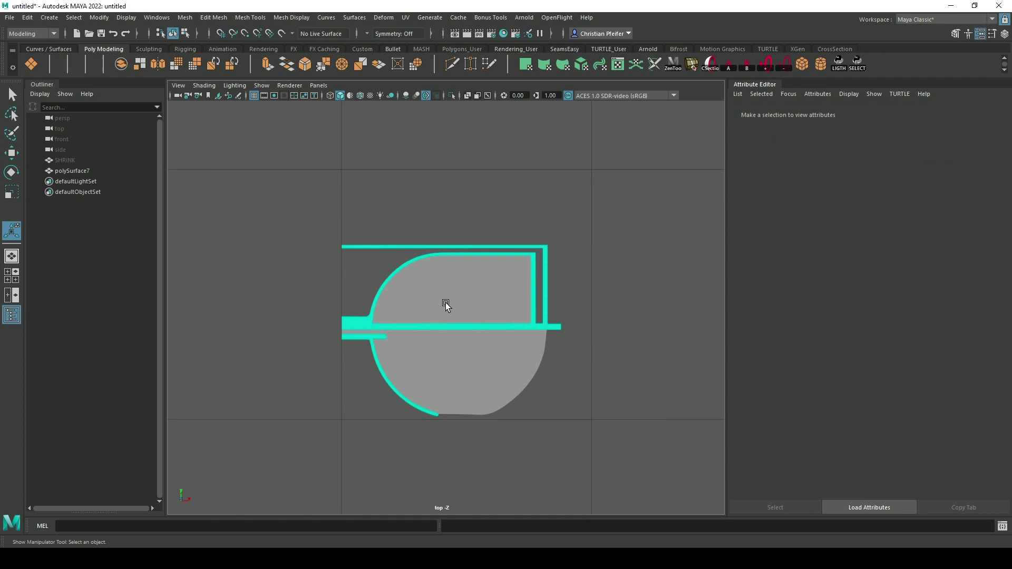
# Duplicate the remeshed half glasses, hide the original, and show the hidden SHRINK mesh.
pyautogui.hotkey('ctrl', 'd')
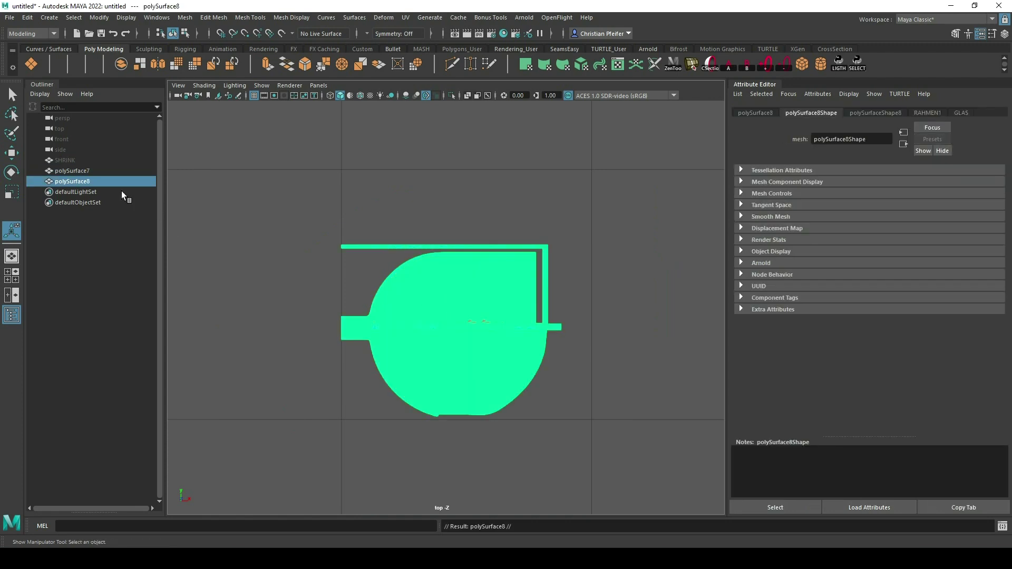
pyautogui.click(68, 168)
pyautogui.hotkey('ctrl', 'h')
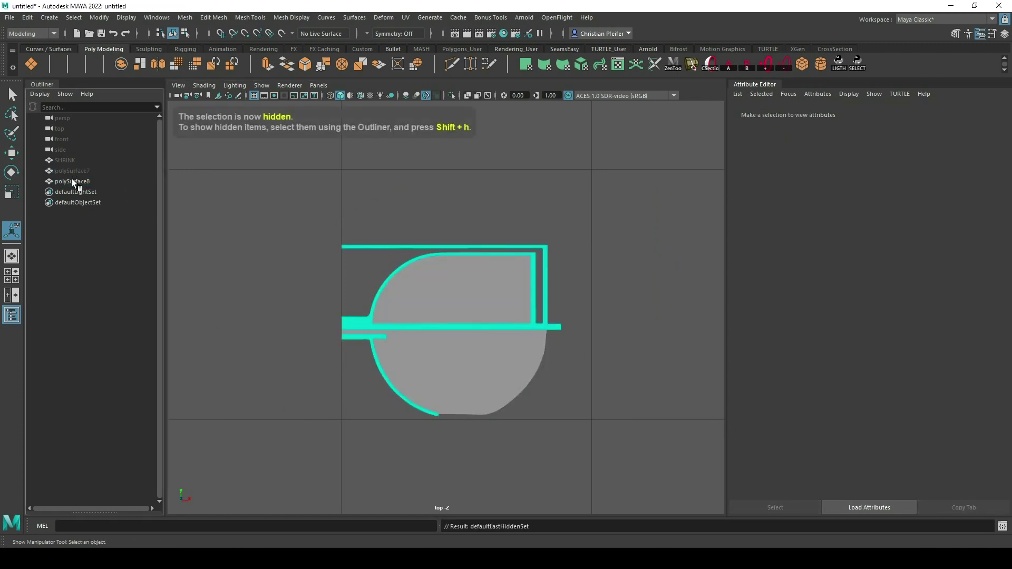
pyautogui.click(73, 161)
pyautogui.hotkey('ctrl', 'shift', 'h')
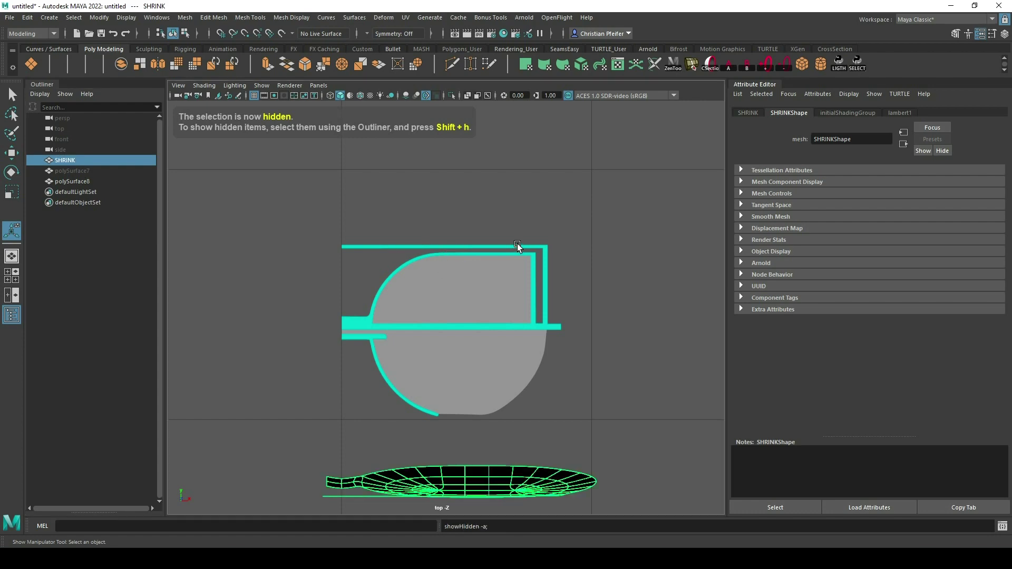
# Rotate the duplicated half-glasses mesh from lying flat to upright, parallel to the front of the SHRINK mesh.
pyautogui.press('space')
pyautogui.press('space')
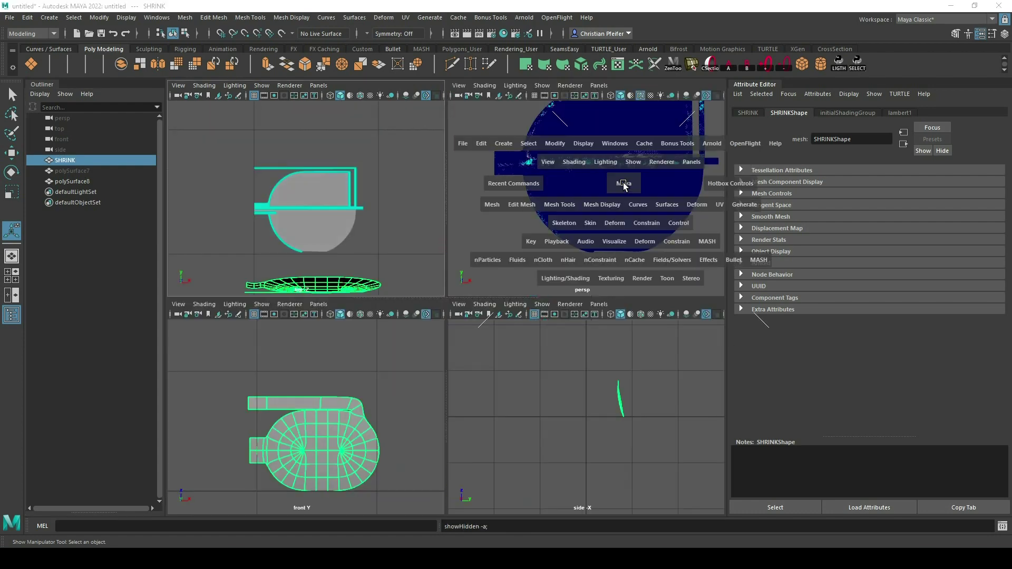
pyautogui.press('a')
pyautogui.moveTo(614, 198)
pyautogui.keyDown('alt'); pyautogui.mouseDown()
pyautogui.moveTo(583, 264)
pyautogui.moveTo(556, 266)
pyautogui.moveTo(553, 192)
pyautogui.moveTo(586, 263)
pyautogui.moveTo(597, 260)
pyautogui.moveTo(562, 288)
pyautogui.mouseUp(); pyautogui.keyUp('alt')
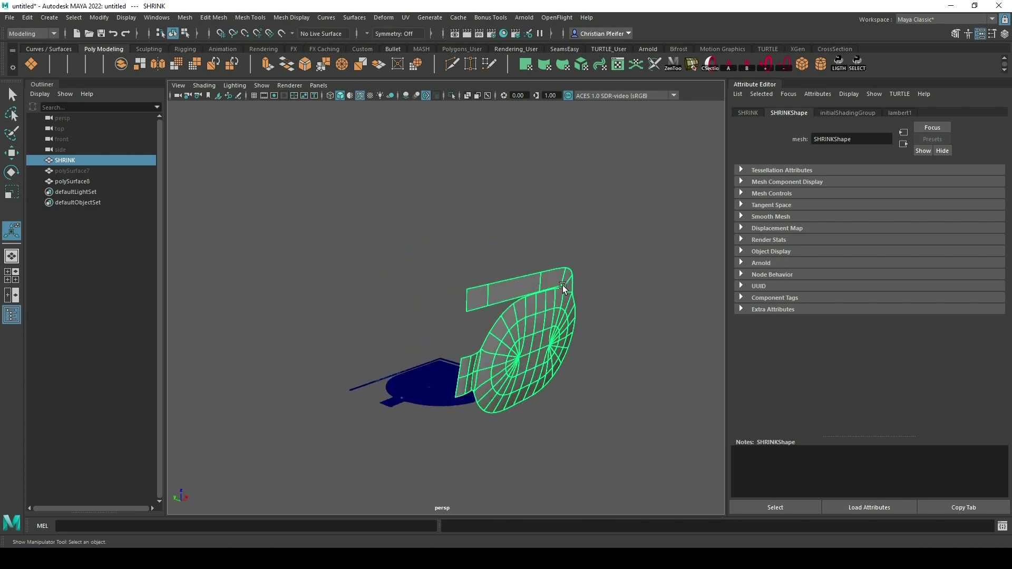
pyautogui.moveTo(516, 351)
pyautogui.keyDown('alt'); pyautogui.mouseDown()
pyautogui.moveTo(508, 373)
pyautogui.moveTo(501, 366)
pyautogui.moveTo(560, 372)
pyautogui.mouseUp(); pyautogui.keyUp('alt')
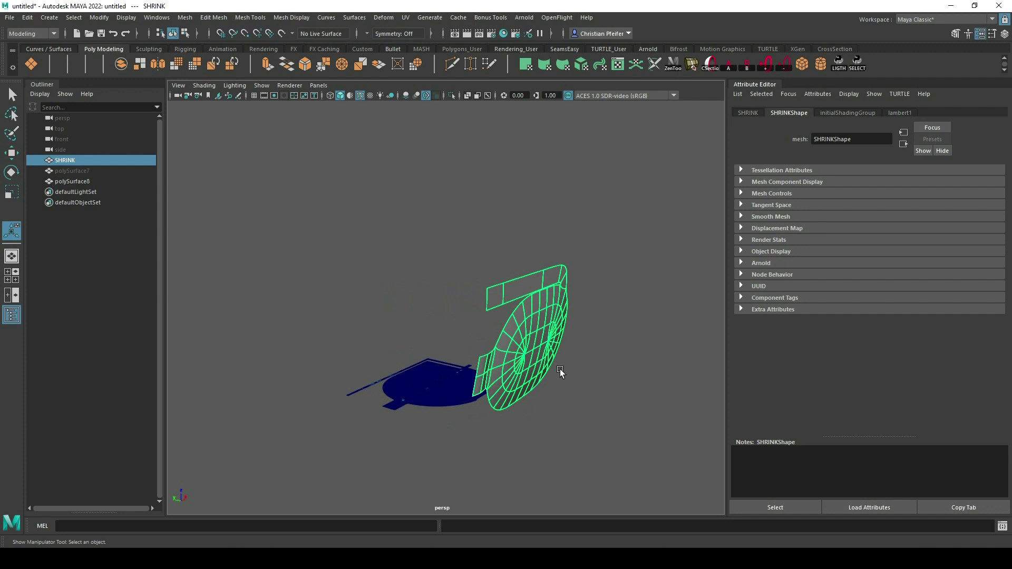
pyautogui.click(448, 386)
pyautogui.press('e')
pyautogui.moveTo(467, 298); pyautogui.dragTo(514, 379)
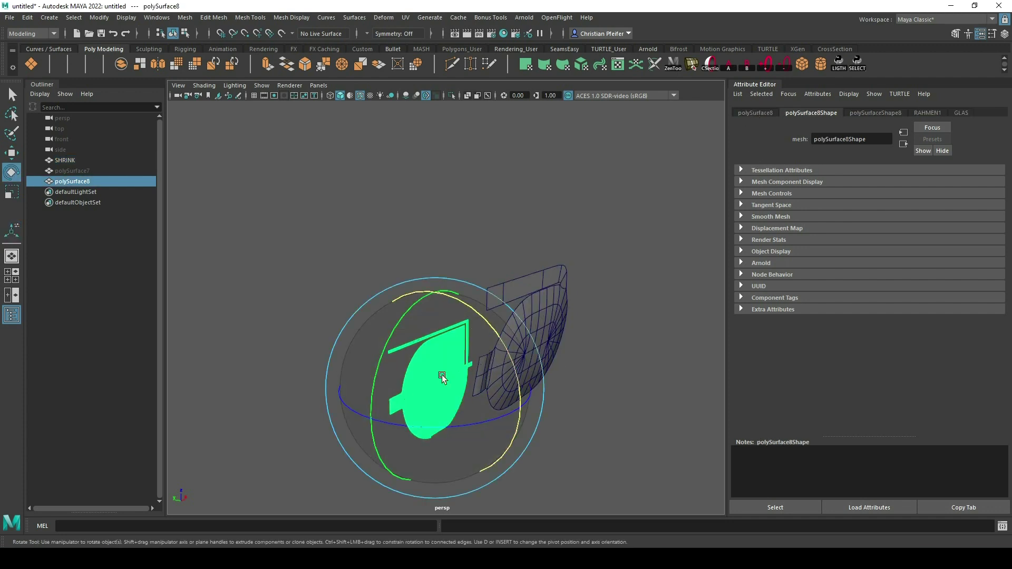
# Raise the duplicated half glasses to fit within the SHRINK mesh's outline in the front view, checking the overlap in wireframe.
pyautogui.press('space')
pyautogui.press('space')
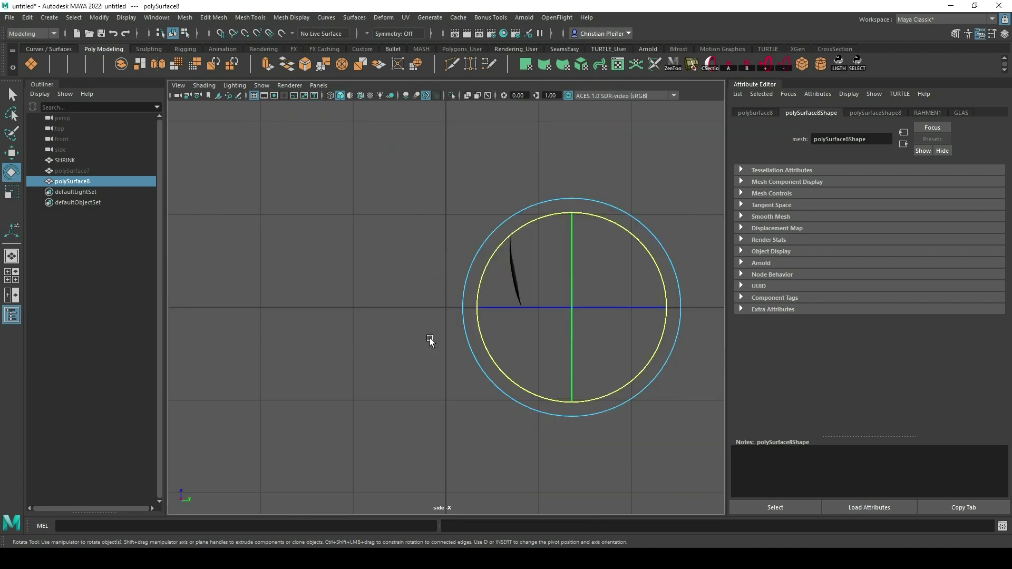
pyautogui.press('space')
pyautogui.press('space')
pyautogui.press('w')
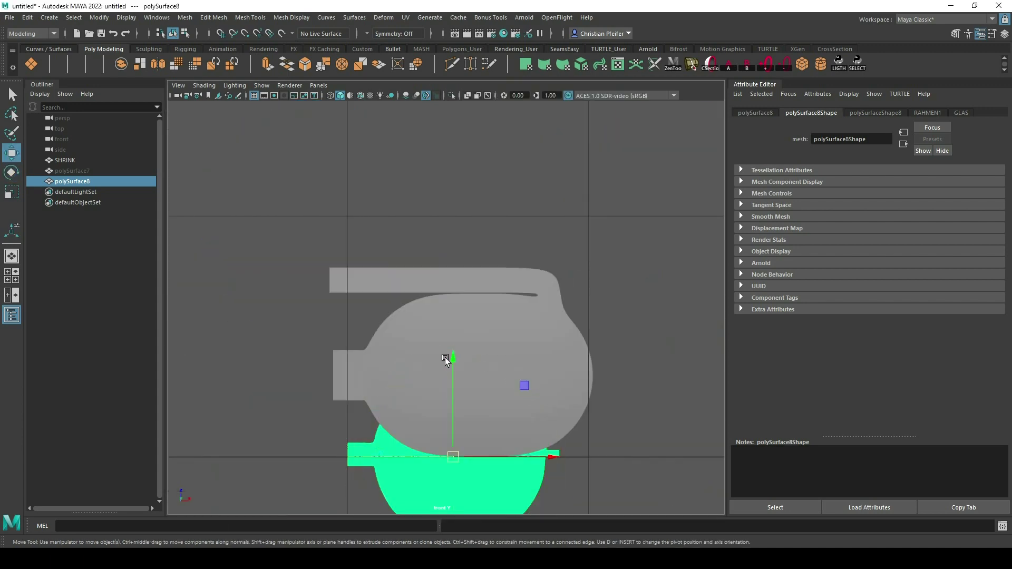
pyautogui.moveTo(449, 355); pyautogui.dragTo(458, 271)
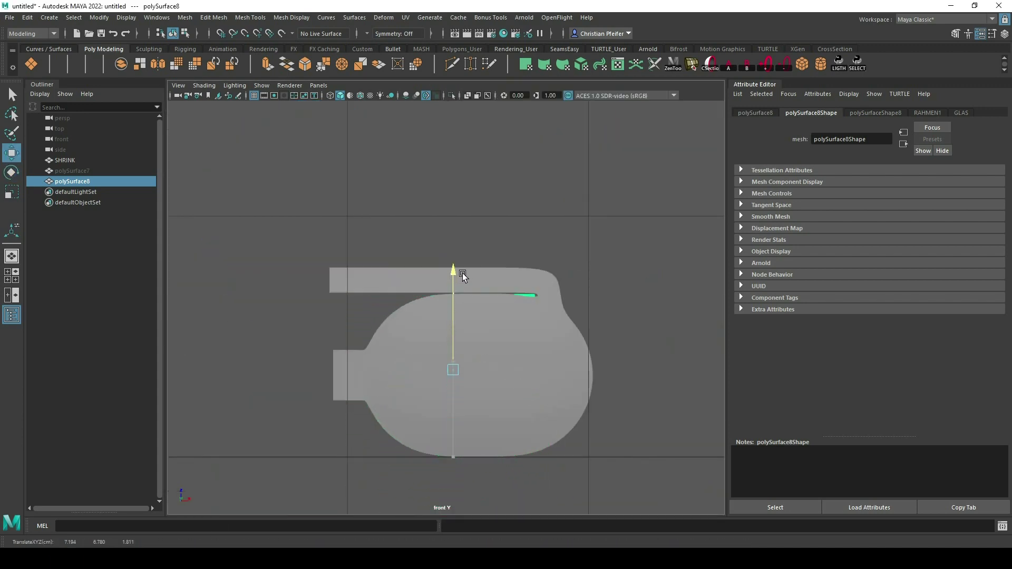
pyautogui.click(330, 96)
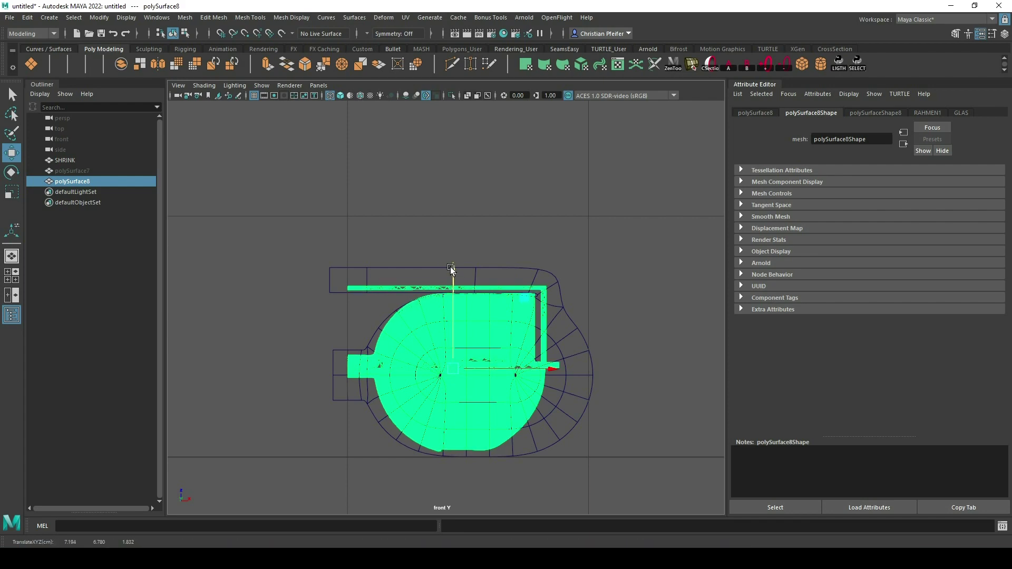
pyautogui.scroll(5, 453, 272)
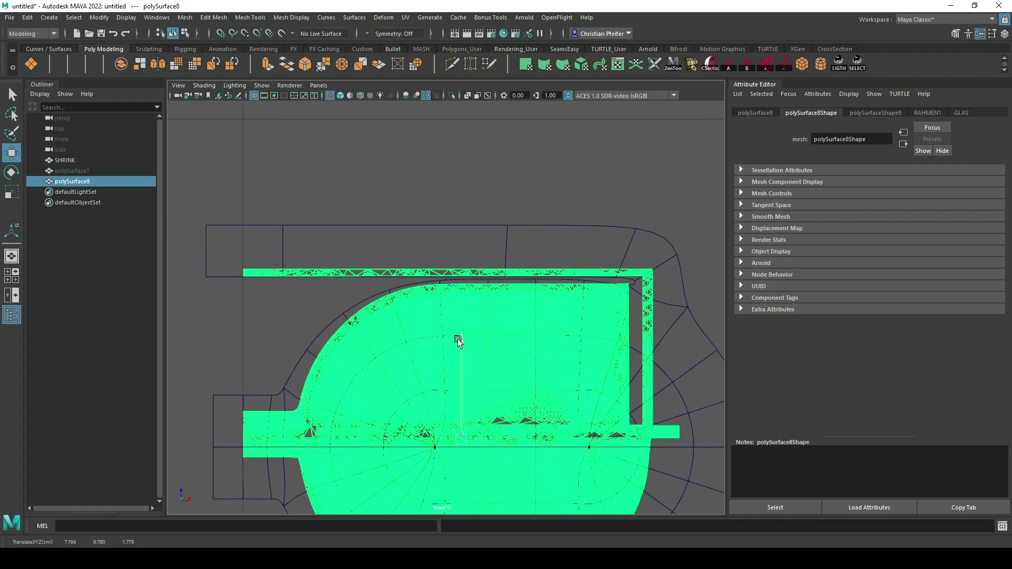
pyautogui.moveTo(457, 340); pyautogui.dragTo(456, 340)
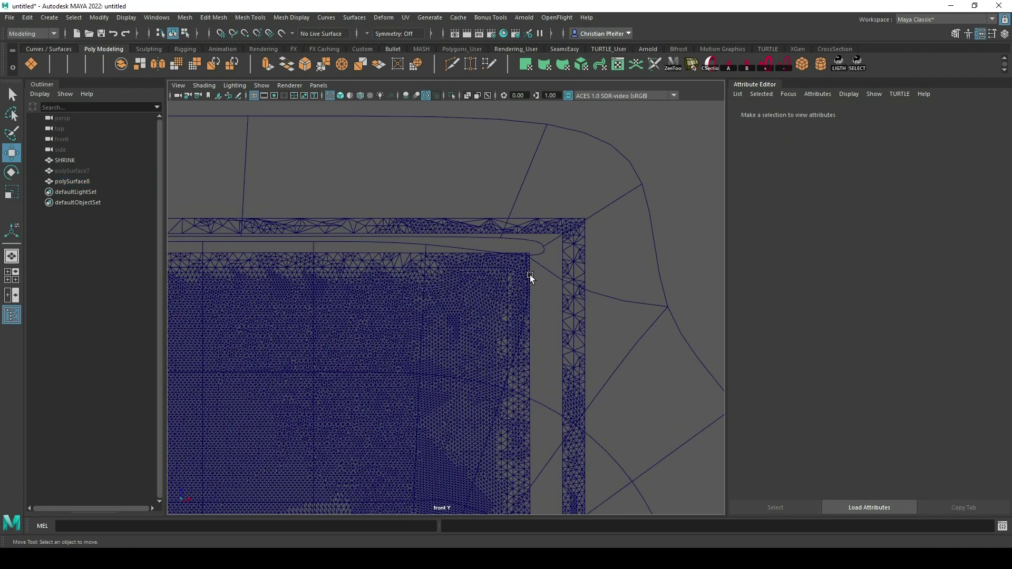
# Move the SHRINK mesh's vertices upward at the inner corner between brow bar and lens, keeping the smooth preview on.
pyautogui.click(651, 212)
pyautogui.moveTo(651, 212); pyautogui.dragTo(612, 215, button='right')
pyautogui.press('1')
pyautogui.click(545, 260)
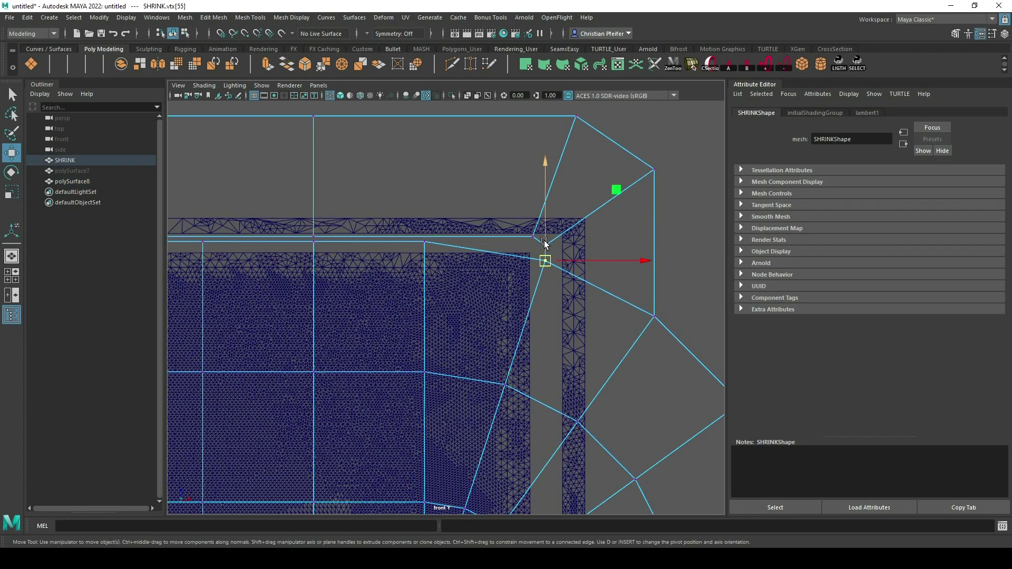
pyautogui.moveTo(545, 241); pyautogui.dragTo(473, 229)
pyautogui.press('v')
pyautogui.press('3')
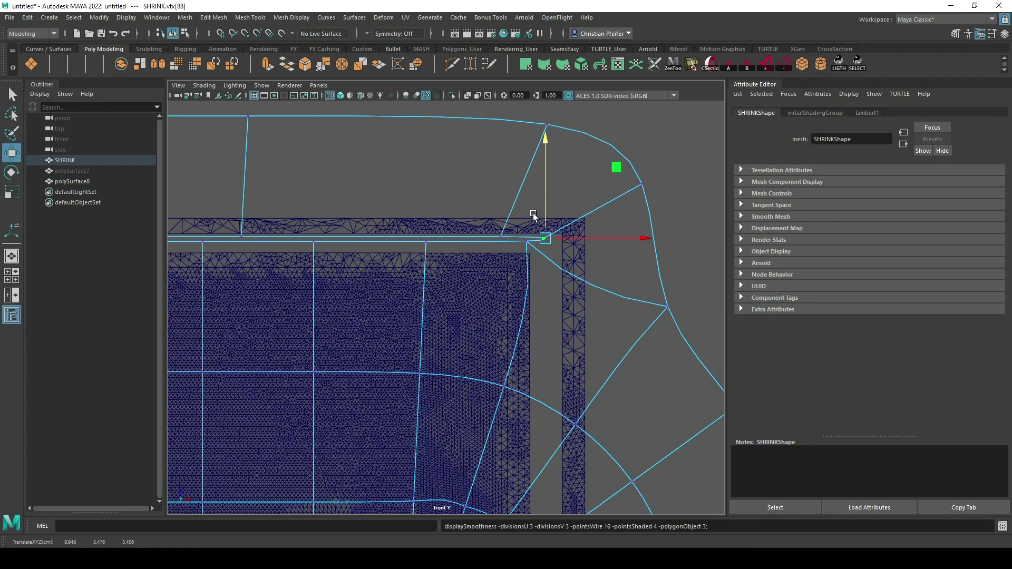
pyautogui.click(626, 158)
# Create a Subdiv Proxy from the SHRINK mesh in the perspective view.
pyautogui.press('space')
pyautogui.press('space')
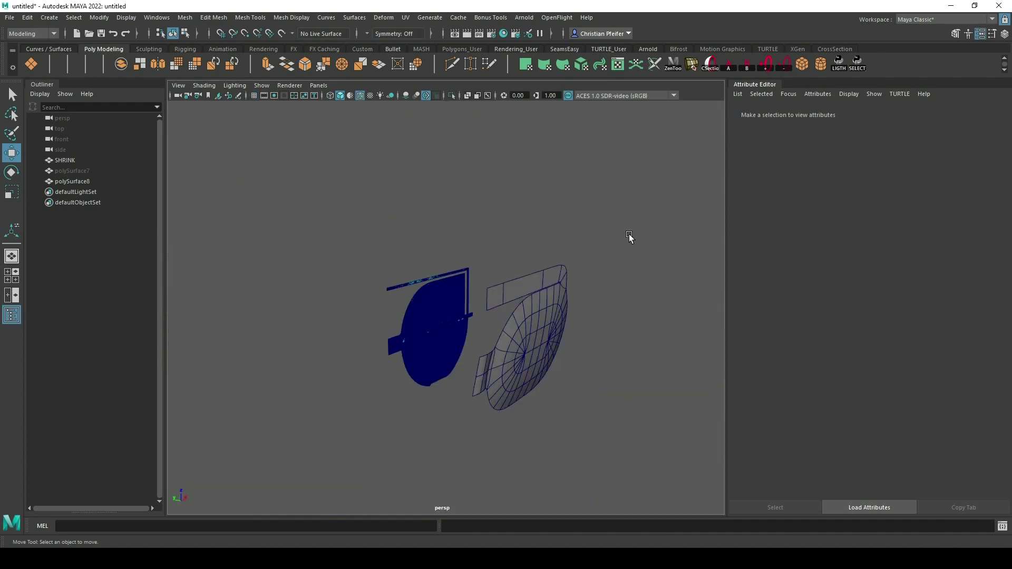
pyautogui.scroll(3, 631, 237)
pyautogui.keyDown('alt'); pyautogui.moveTo(618, 300); pyautogui.dragTo(501, 357); pyautogui.keyUp('alt')
pyautogui.click(600, 343)
pyautogui.click(592, 206)
pyautogui.keyDown('alt'); pyautogui.moveTo(592, 206); pyautogui.dragTo(601, 315); pyautogui.keyUp('alt')
pyautogui.click(601, 315)
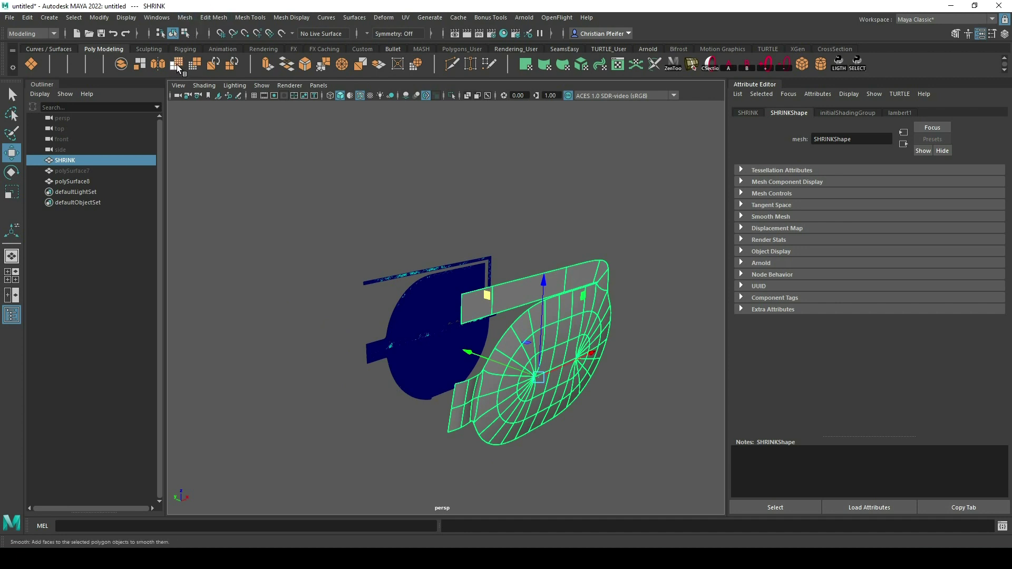
pyautogui.click(185, 18)
pyautogui.moveTo(224, 261)
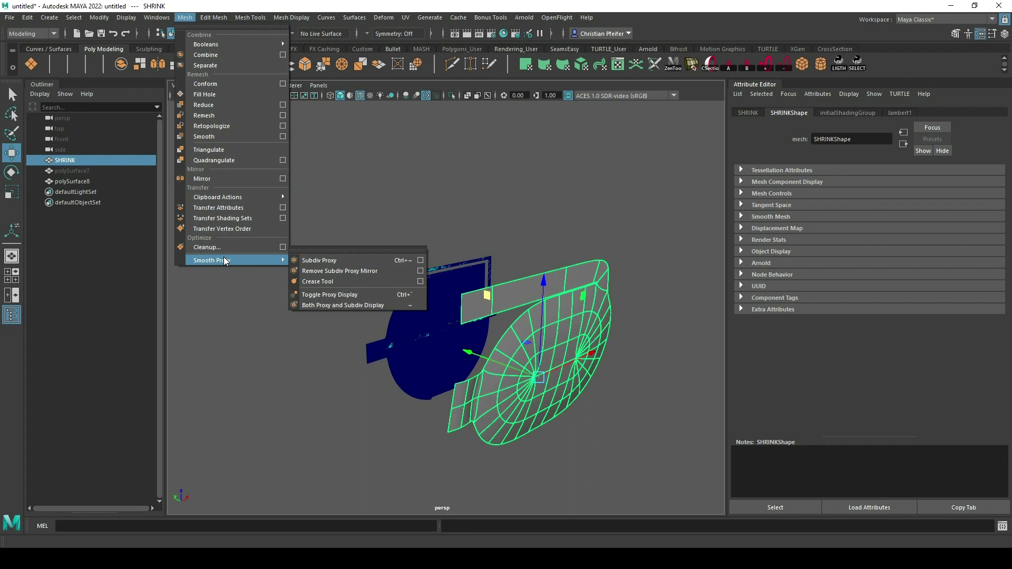
pyautogui.click(314, 261)
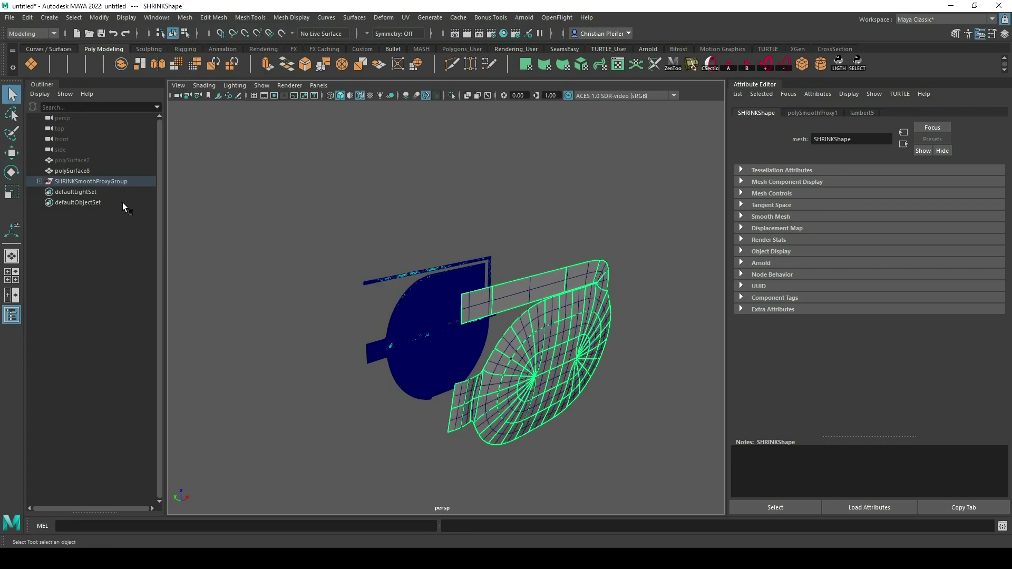
# Set the division levels of the smoothed mesh in the SHRINK proxy group to 3.
pyautogui.click(39, 181)
pyautogui.click(74, 193)
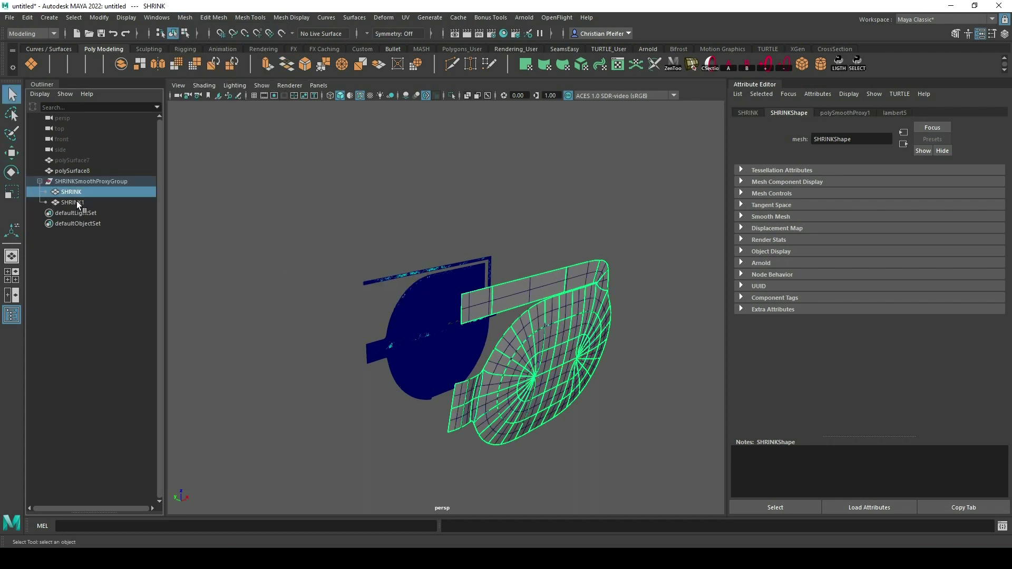
pyautogui.click(77, 201)
pyautogui.click(79, 193)
pyautogui.click(78, 200)
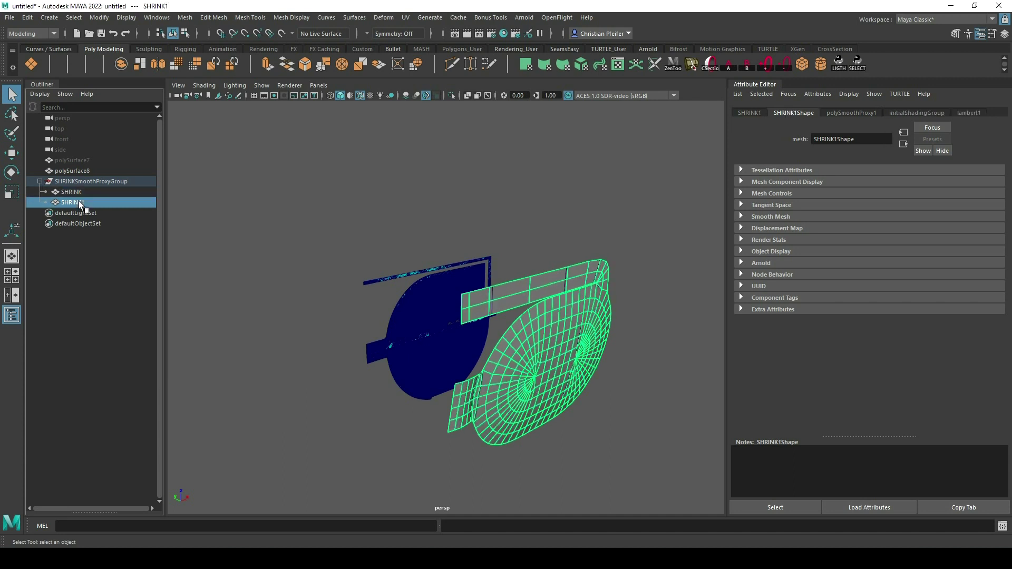
pyautogui.click(853, 113)
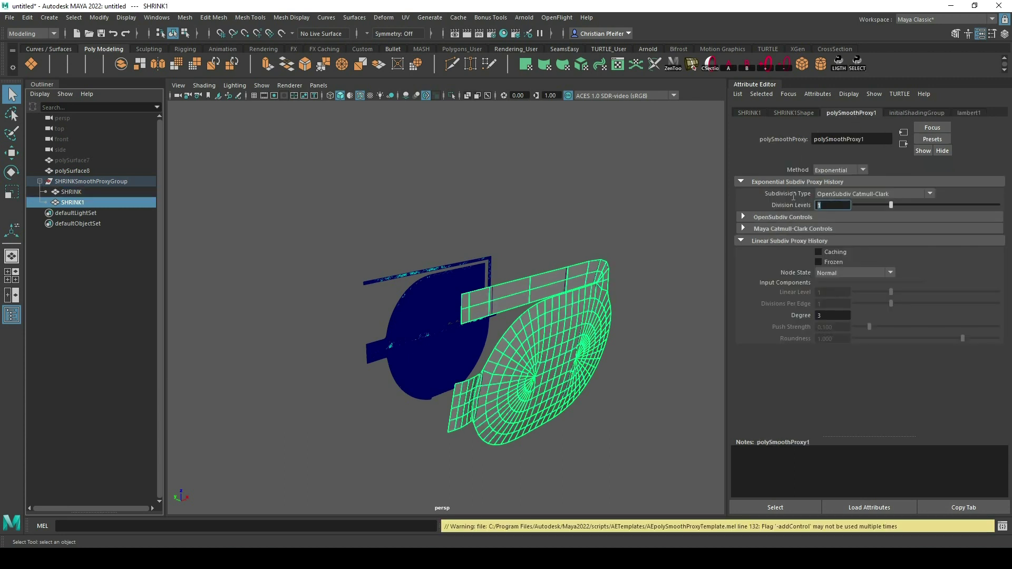
pyautogui.write('3')
pyautogui.press('Return')
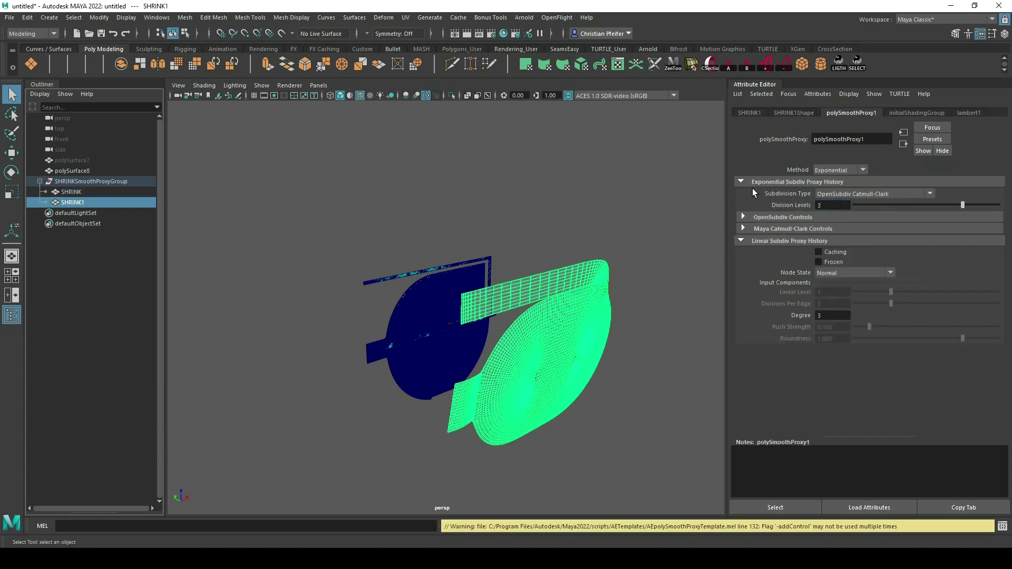
# Apply a ShrinkWrap deformer to the upright half-glasses mesh with the smoothed SHRINK mesh as its target.
pyautogui.moveTo(566, 203); pyautogui.dragTo(603, 188, button='right')
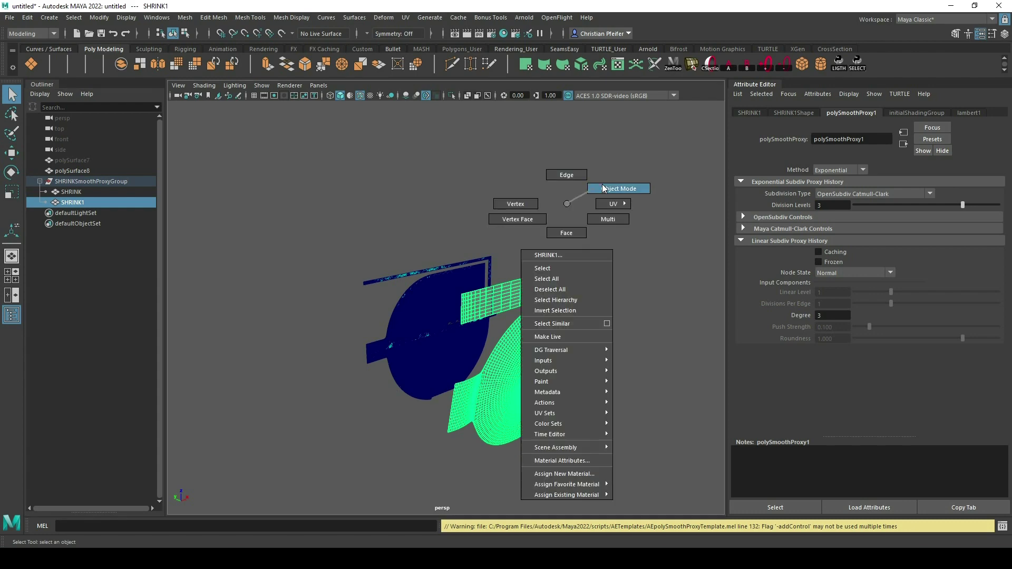
pyautogui.click(390, 314)
pyautogui.keyDown('ctrl'); pyautogui.click(72, 202); pyautogui.keyUp('ctrl')
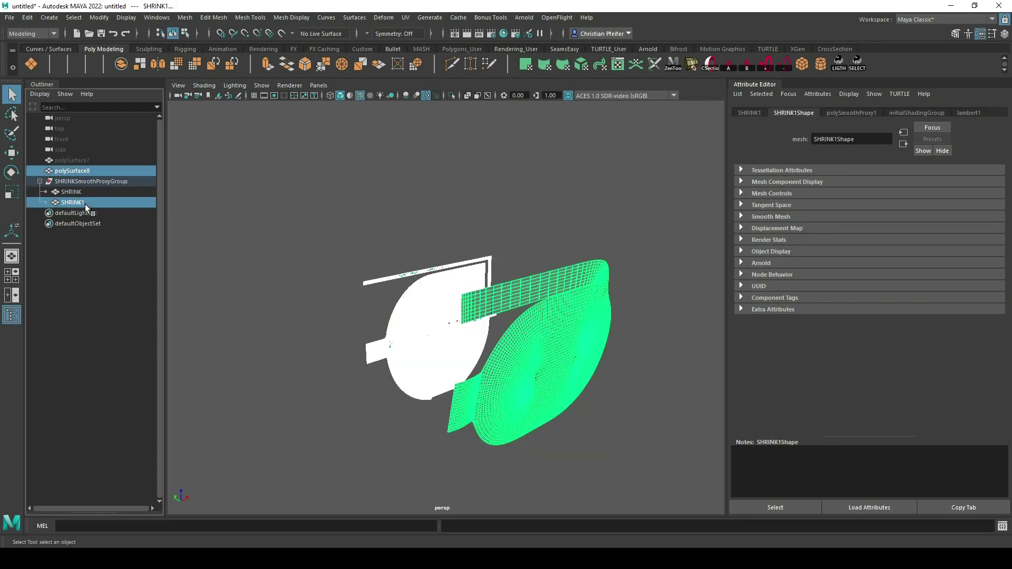
pyautogui.click(383, 18)
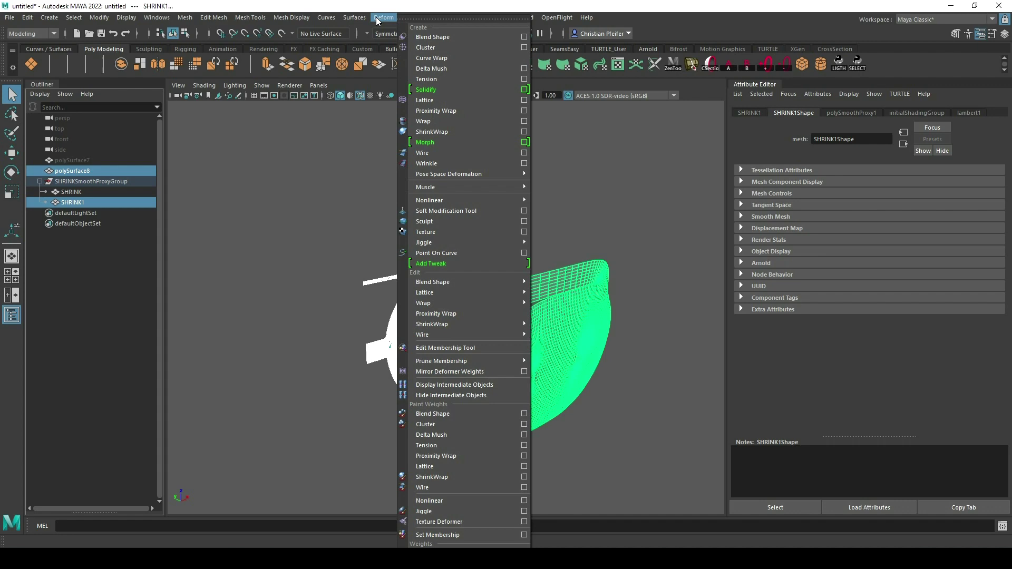
pyautogui.click(444, 132)
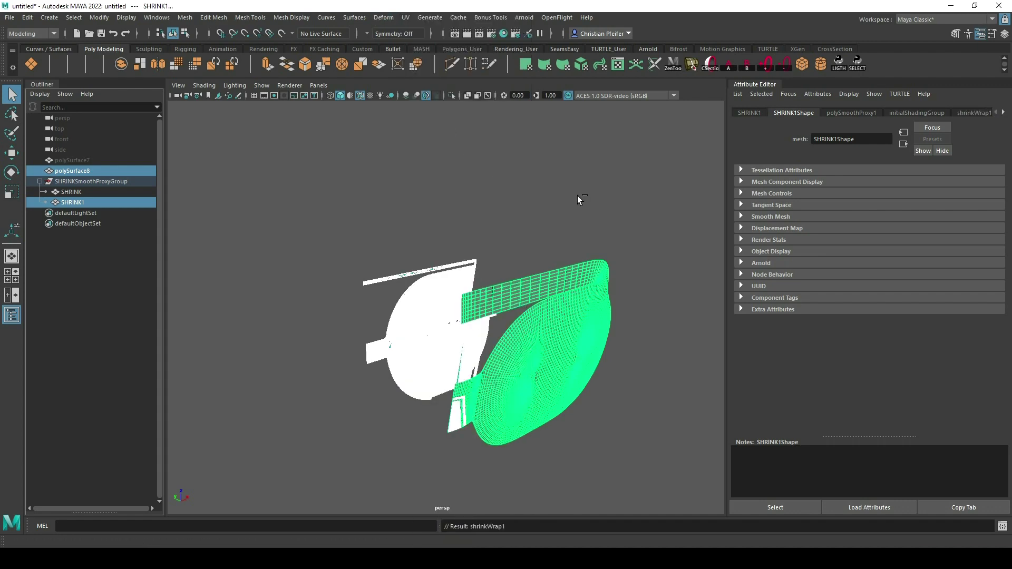
# Set the projection of the half-glasses mesh's ShrinkWrap deformer to Vertex Normals.
pyautogui.click(847, 113)
pyautogui.click(433, 281)
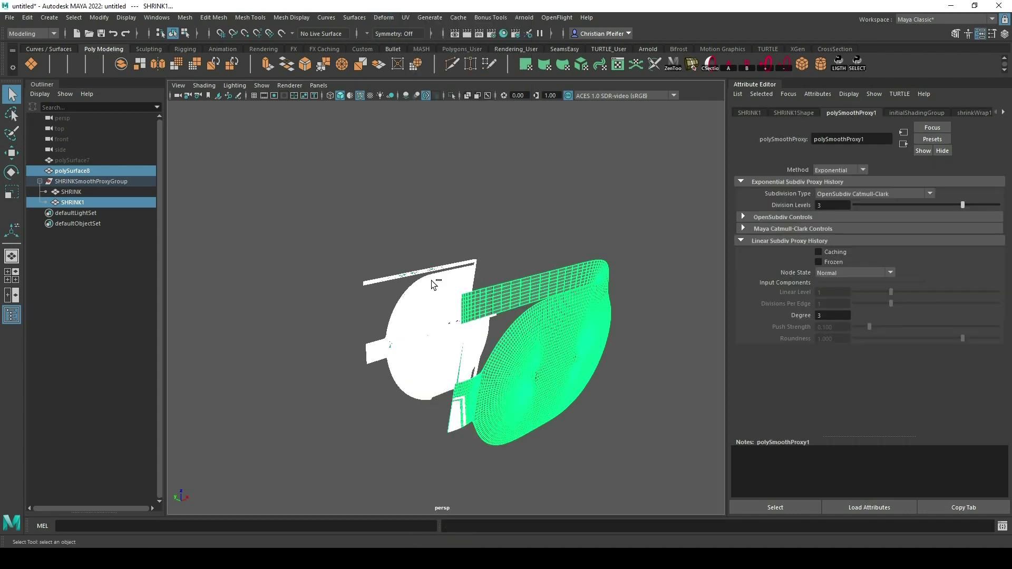
pyautogui.click(1003, 114)
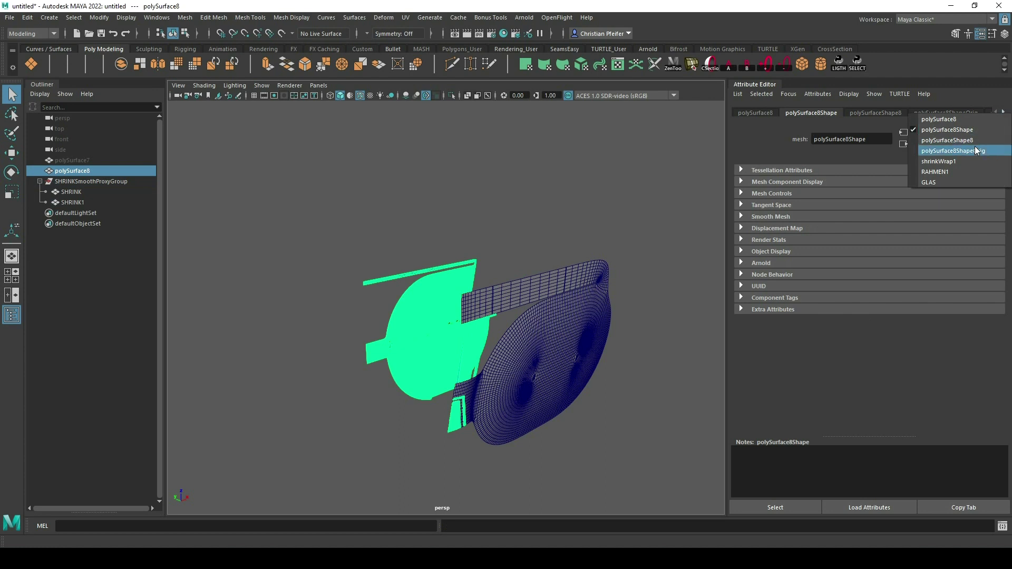
pyautogui.click(963, 161)
pyautogui.click(890, 182)
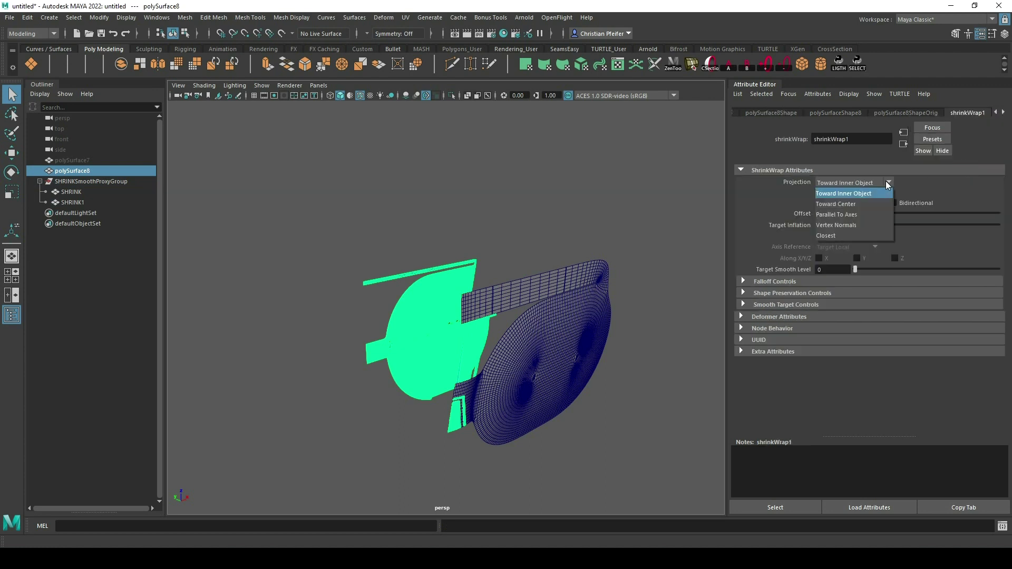
pyautogui.click(849, 223)
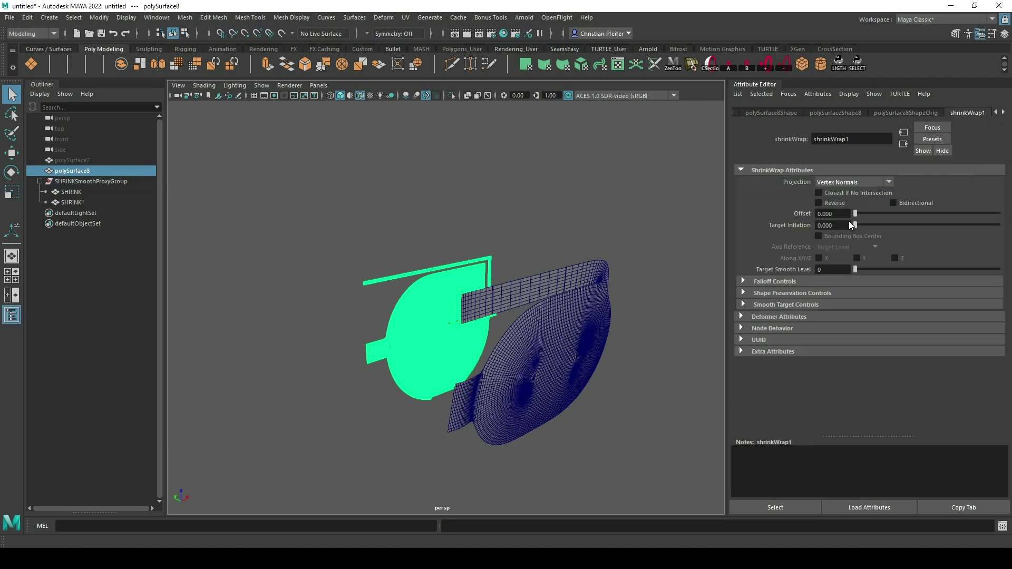
# Move the SHRINK smooth proxy group about 3.33 units along Y toward the half-glasses mesh.
pyautogui.click(75, 193)
pyautogui.click(85, 182)
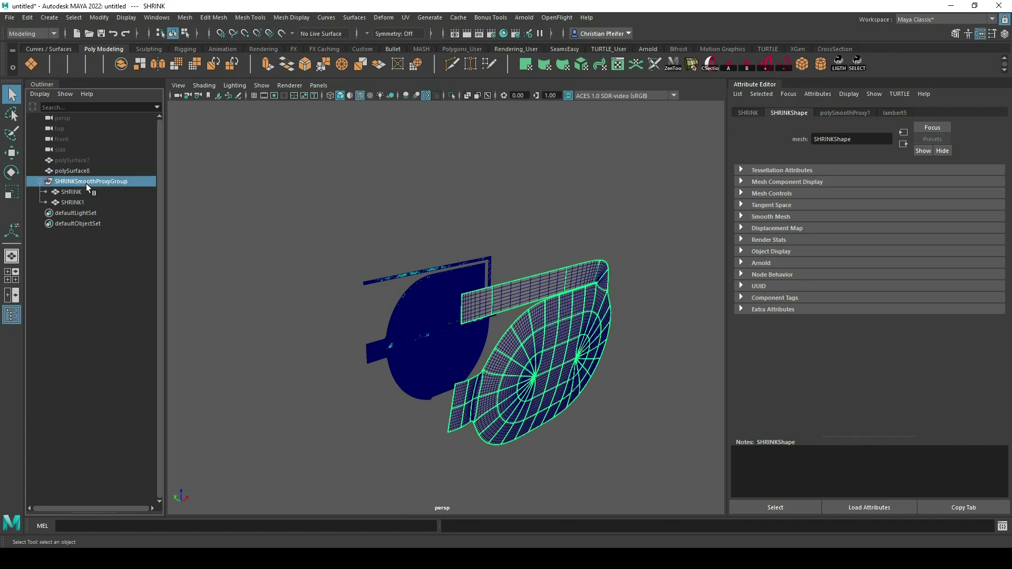
pyautogui.press('w')
pyautogui.moveTo(504, 340); pyautogui.dragTo(402, 330)
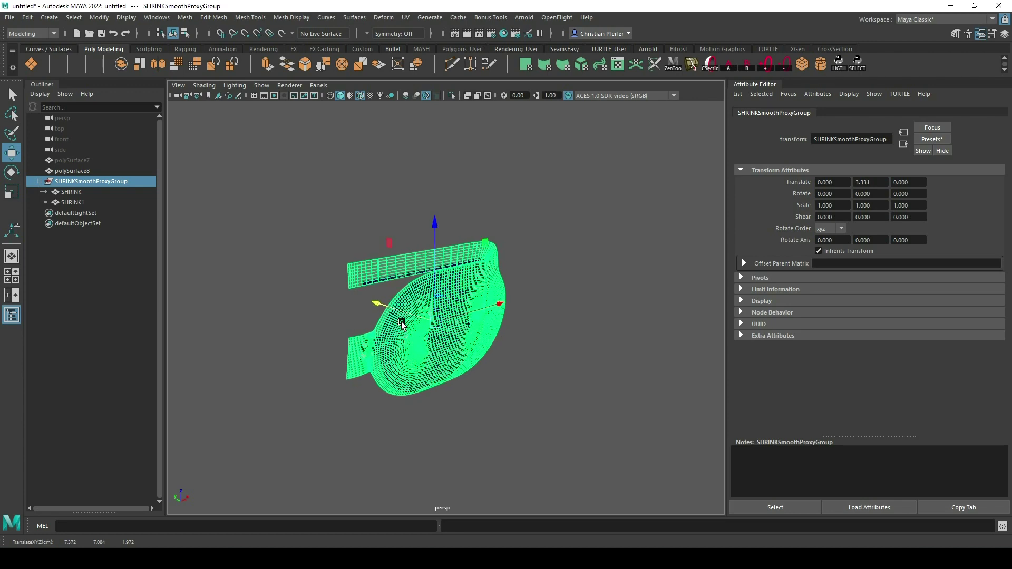
pyautogui.click(488, 235)
pyautogui.scroll(6, 480, 271)
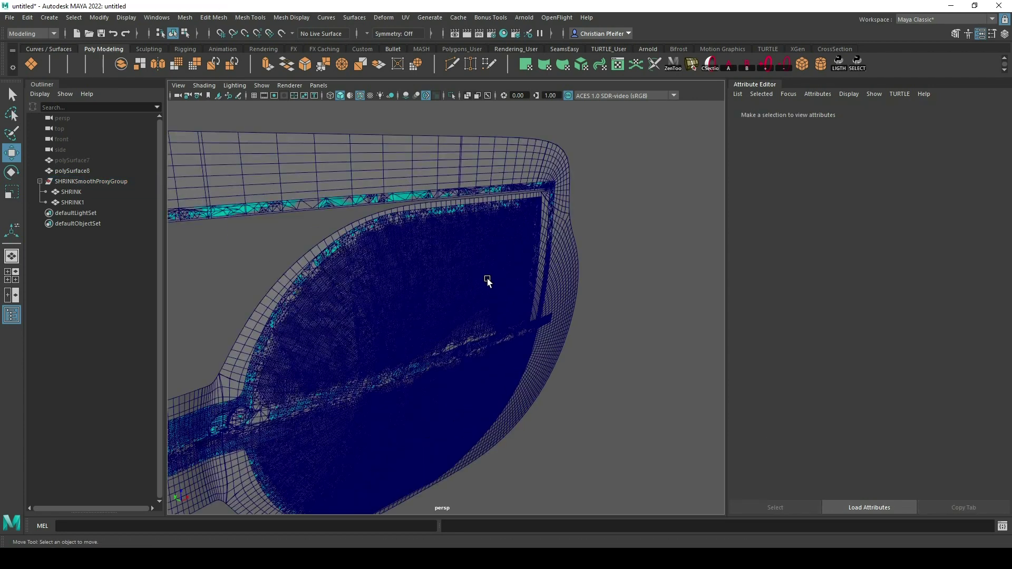
# Isolate the half-glasses mesh polySurface8 in the perspective view and clear the selection.
pyautogui.click(79, 173)
pyautogui.keyDown('alt'); pyautogui.moveTo(616, 255); pyautogui.dragTo(518, 278); pyautogui.keyUp('alt')
pyautogui.scroll(-3, 518, 278)
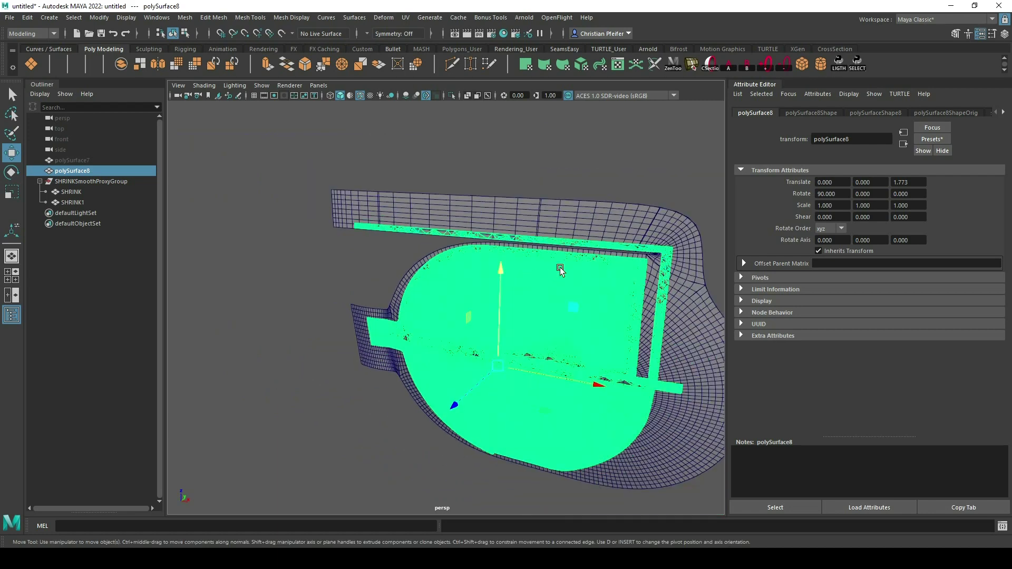
pyautogui.keyDown('alt'); pyautogui.moveTo(560, 269); pyautogui.dragTo(400, 217, button='middle'); pyautogui.keyUp('alt')
pyautogui.scroll(2, 400, 218)
pyautogui.hotkey('ctrl', '1')
pyautogui.click(605, 212)
pyautogui.keyDown('alt'); pyautogui.moveTo(545, 243); pyautogui.dragTo(601, 229); pyautogui.keyUp('alt')
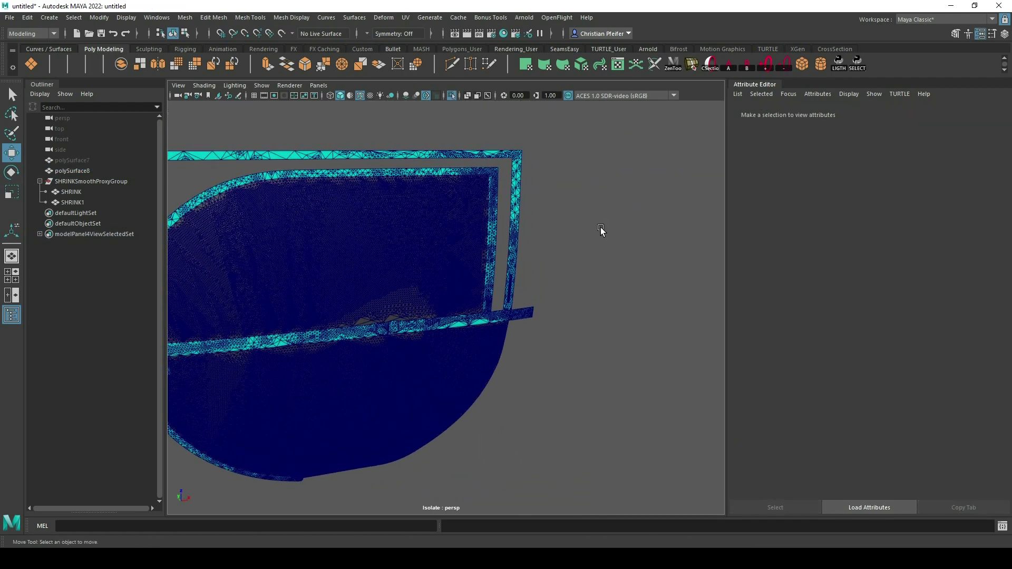
# Turn off the wireframe overlay on the shaded view and inspect the isolated half-glasses mesh.
pyautogui.click(360, 95)
pyautogui.scroll(-3, 406, 195)
pyautogui.scroll(-2, 416, 191)
pyautogui.moveTo(406, 196)
pyautogui.keyDown('alt'); pyautogui.mouseDown()
pyautogui.moveTo(416, 191)
pyautogui.moveTo(407, 178)
pyautogui.moveTo(404, 188)
pyautogui.moveTo(492, 201)
pyautogui.mouseUp(); pyautogui.keyUp('alt')
pyautogui.scroll(5, 416, 190)
pyautogui.keyDown('alt'); pyautogui.moveTo(493, 200); pyautogui.dragTo(463, 254, button='middle'); pyautogui.keyUp('alt')
pyautogui.moveTo(463, 254)
pyautogui.keyDown('alt'); pyautogui.mouseDown()
pyautogui.moveTo(481, 238)
pyautogui.moveTo(478, 255)
pyautogui.moveTo(459, 263)
pyautogui.mouseUp(); pyautogui.keyUp('alt')
# Set the ShrinkWrap projection of the half-glasses mesh to Closest.
pyautogui.click(73, 171)
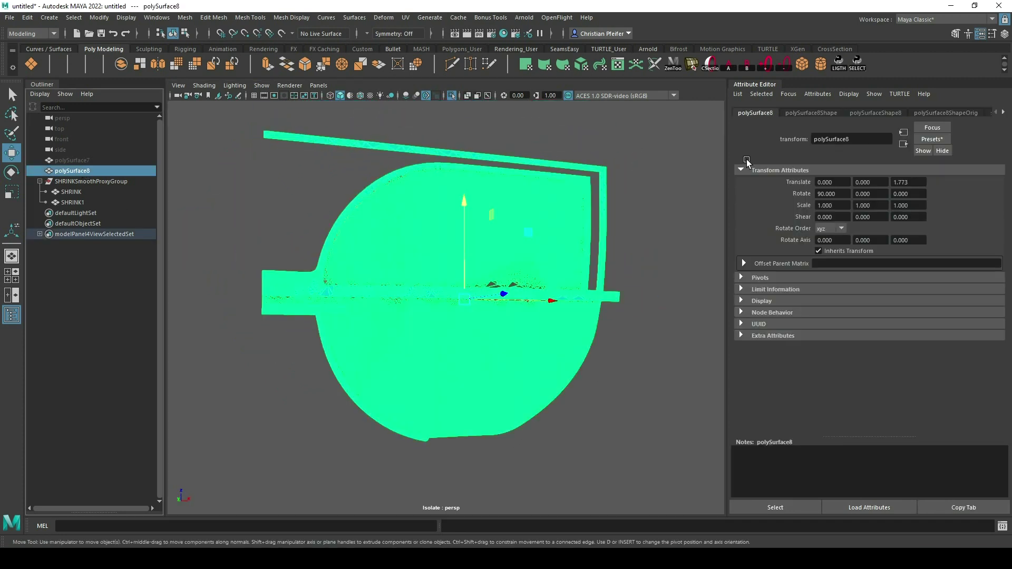
pyautogui.click(1003, 113)
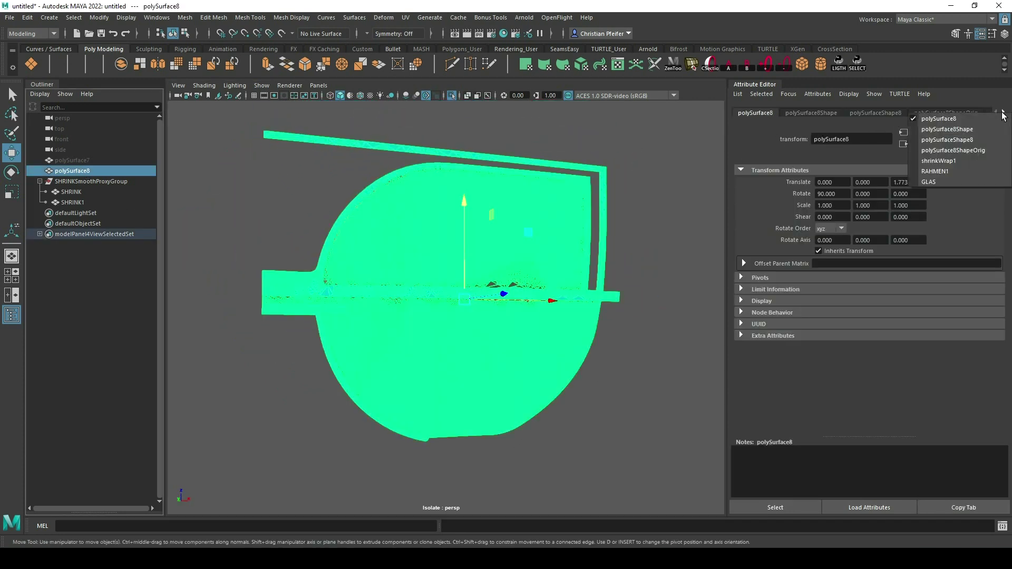
pyautogui.click(966, 158)
pyautogui.click(775, 507)
pyautogui.click(880, 183)
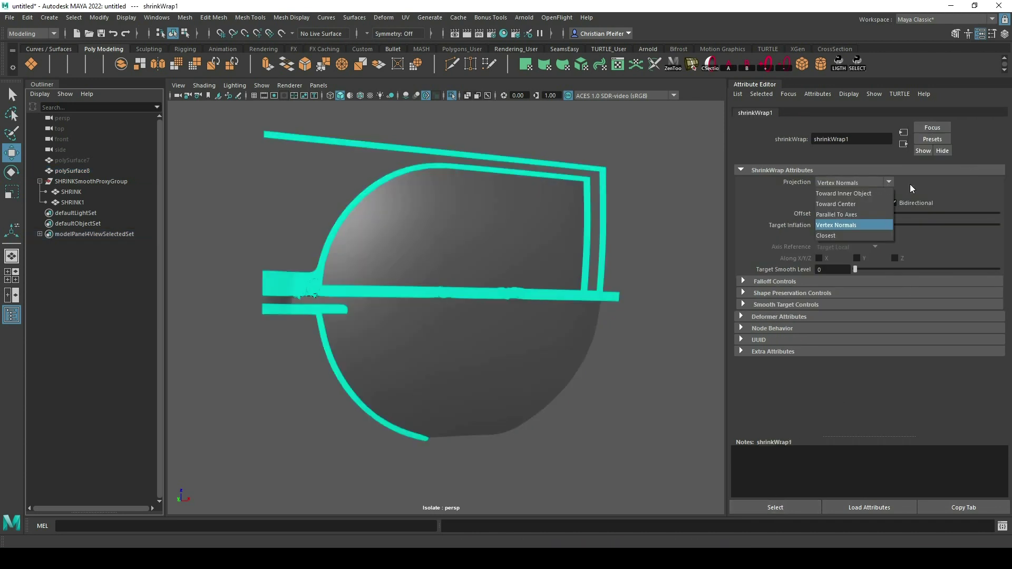
pyautogui.click(832, 235)
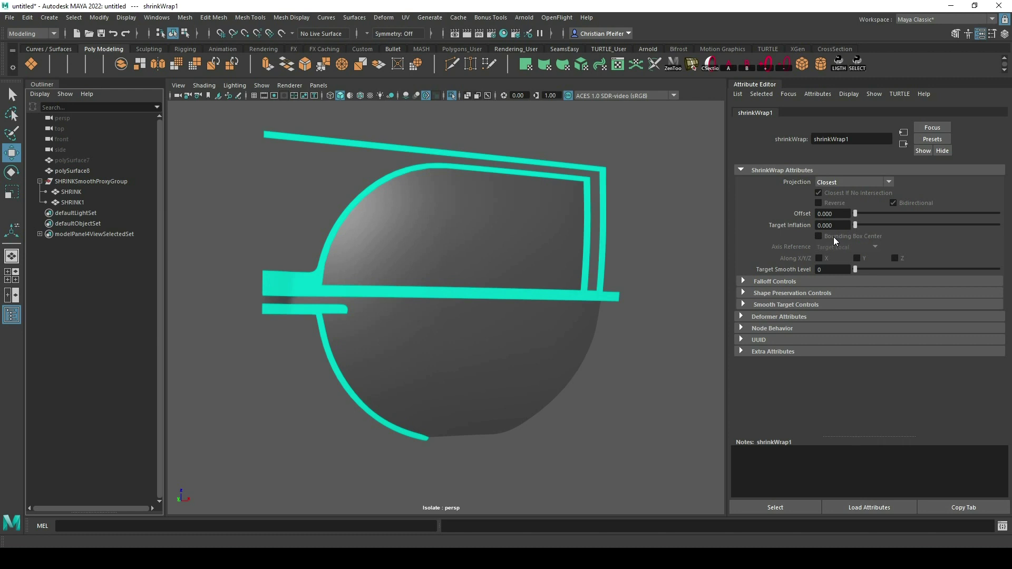
# Select the low-poly SHRINK guide mesh and leave the isolated view to show the whole scene.
pyautogui.moveTo(506, 315)
pyautogui.keyDown('alt'); pyautogui.mouseDown()
pyautogui.moveTo(585, 310)
pyautogui.moveTo(487, 337)
pyautogui.moveTo(485, 359)
pyautogui.moveTo(506, 314)
pyautogui.moveTo(513, 332)
pyautogui.moveTo(402, 350)
pyautogui.moveTo(397, 382)
pyautogui.moveTo(501, 338)
pyautogui.moveTo(421, 314)
pyautogui.moveTo(430, 309)
pyautogui.mouseUp(); pyautogui.keyUp('alt')
pyautogui.moveTo(270, 259); pyautogui.dragTo(277, 328)
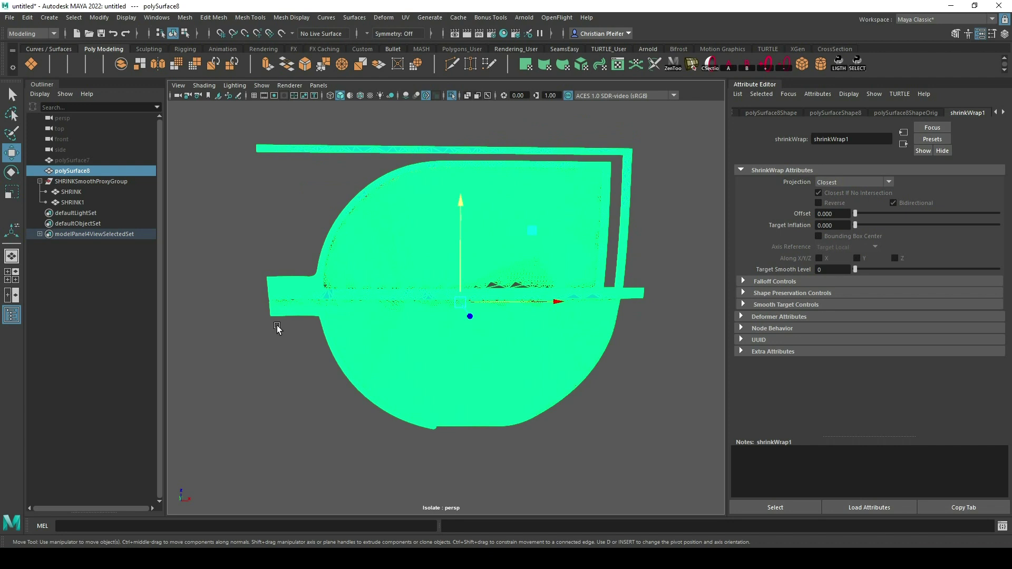
pyautogui.click(279, 326)
pyautogui.click(73, 202)
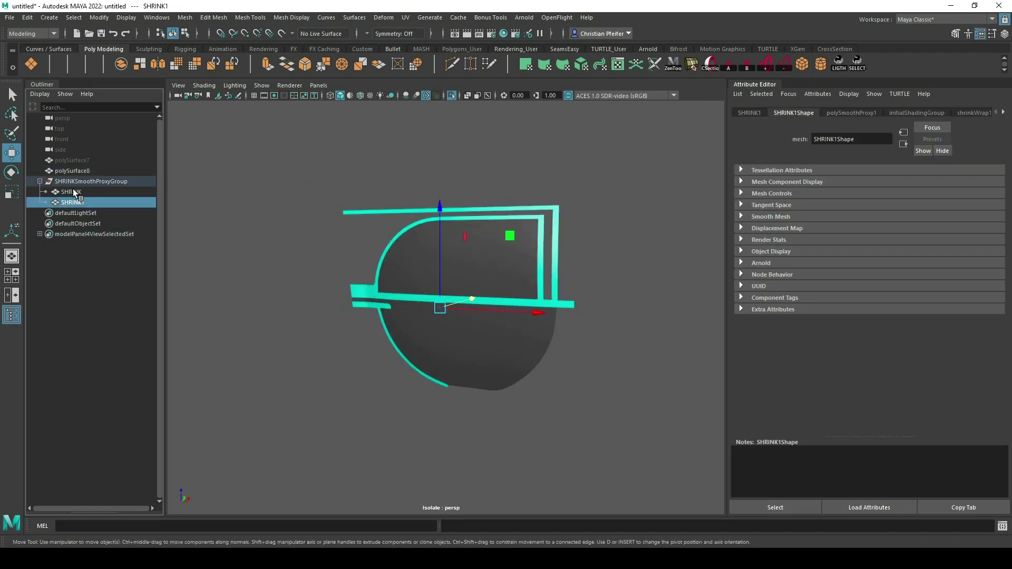
pyautogui.click(73, 192)
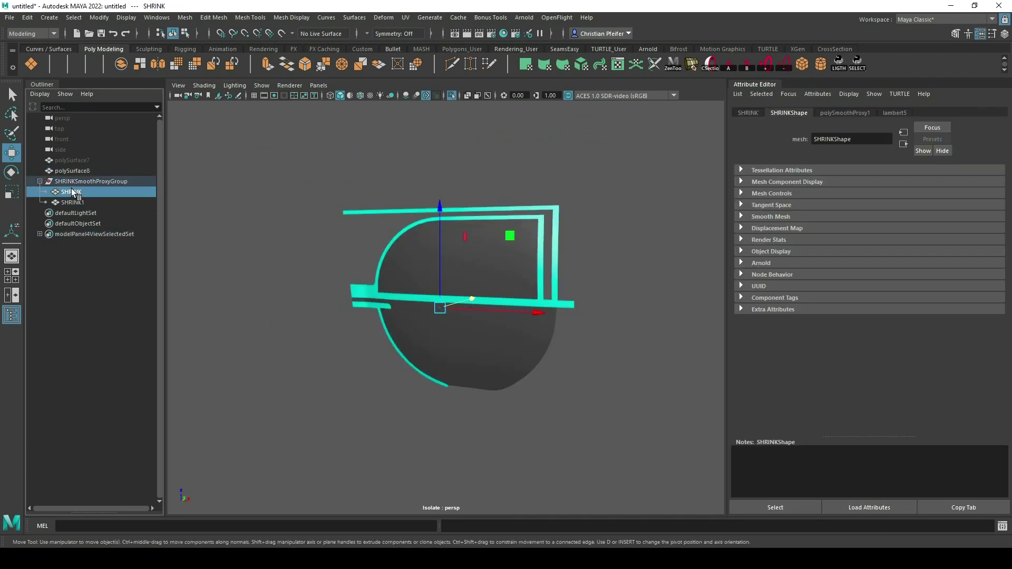
pyautogui.hotkey('ctrl', '1')
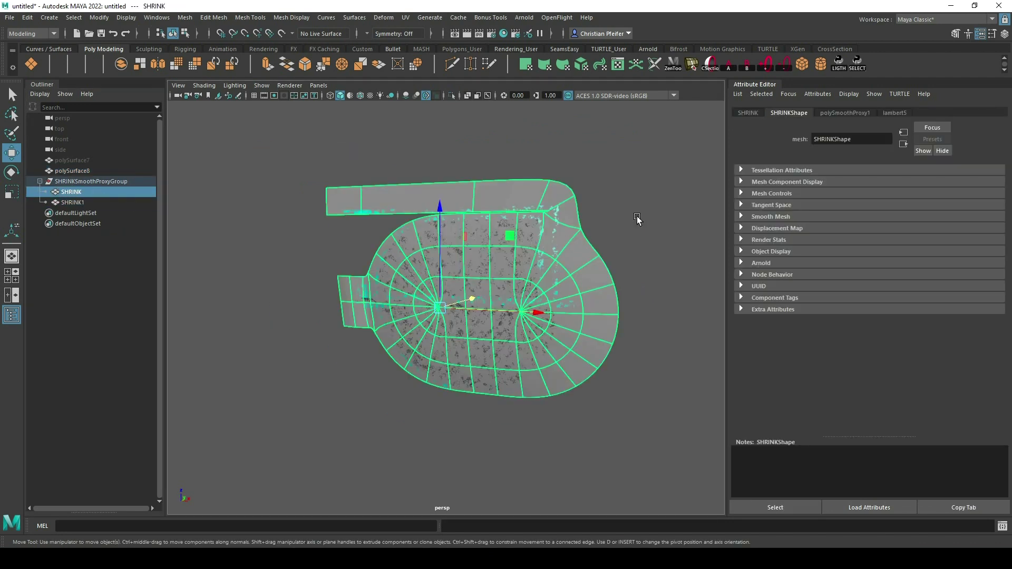
# Move the two inner oval edge loops of the SHRINK mesh's lens along Y to refine its curvature.
pyautogui.scroll(2, 651, 224)
pyautogui.moveTo(656, 229); pyautogui.dragTo(656, 198, button='right')
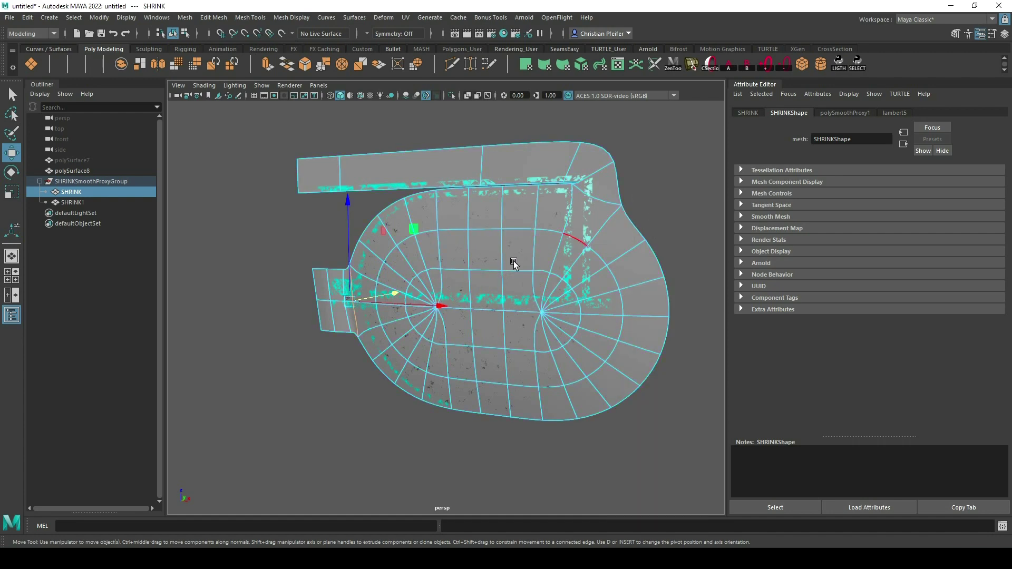
pyautogui.click(512, 270)
pyautogui.doubleClick(512, 270)
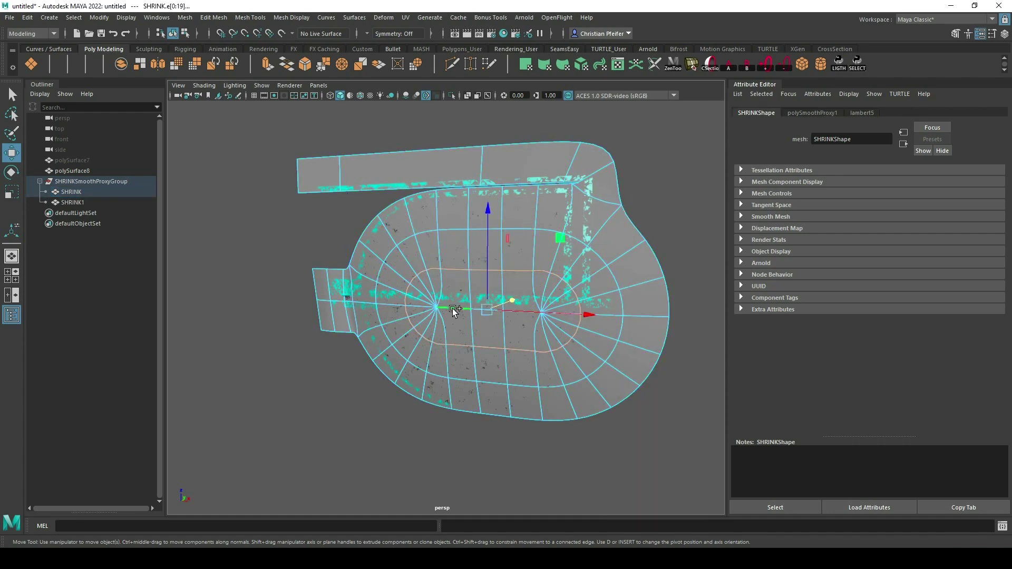
pyautogui.moveTo(453, 311); pyautogui.dragTo(496, 327)
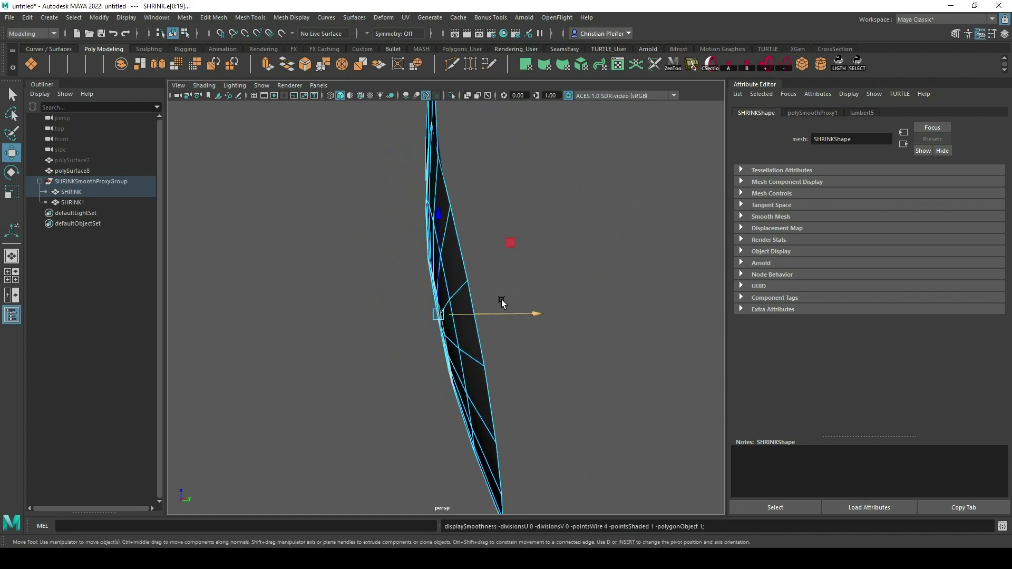
pyautogui.doubleClick(446, 275)
pyautogui.moveTo(544, 315); pyautogui.dragTo(543, 315)
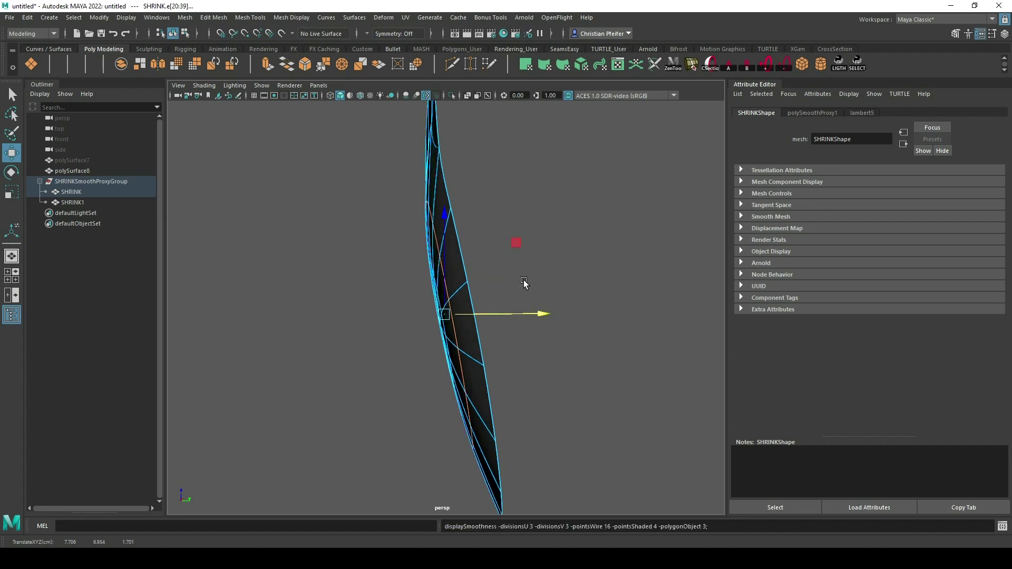
# Hide the SHRINK smooth proxy group and check the wrapped half-glasses from the front.
pyautogui.keyDown('alt'); pyautogui.moveTo(509, 245); pyautogui.dragTo(567, 237); pyautogui.keyUp('alt')
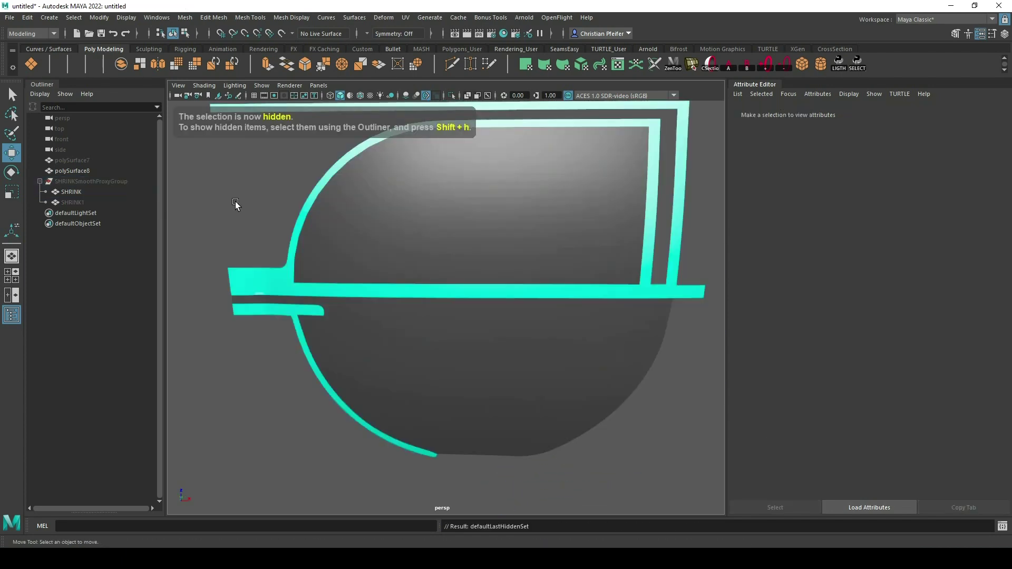
pyautogui.scroll(-4, 239, 204)
pyautogui.keyDown('alt'); pyautogui.moveTo(330, 238); pyautogui.dragTo(371, 253); pyautogui.keyUp('alt')
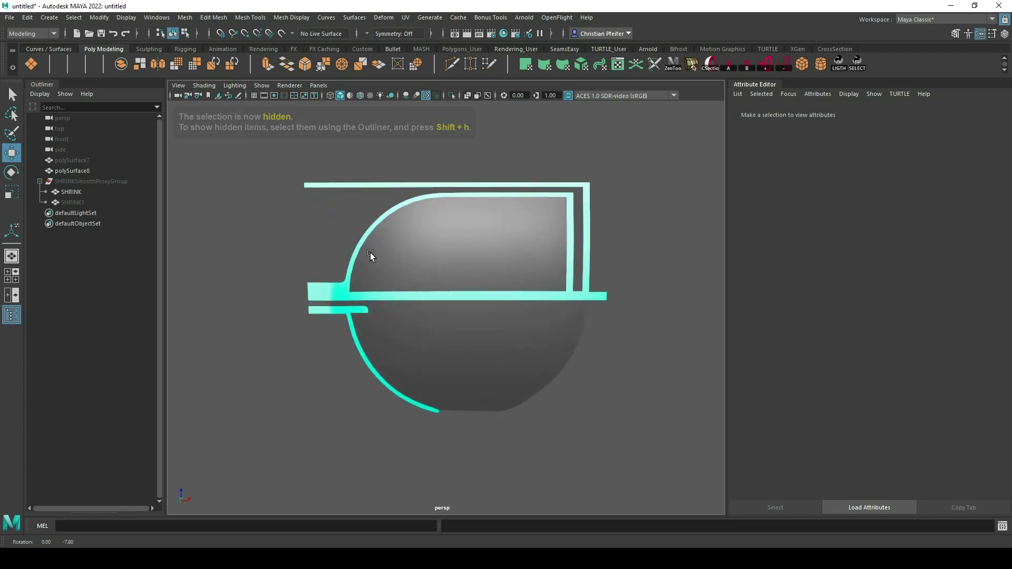
# Duplicate the wrapped half-glasses mesh and hide the original polySurface8.
pyautogui.click(504, 254)
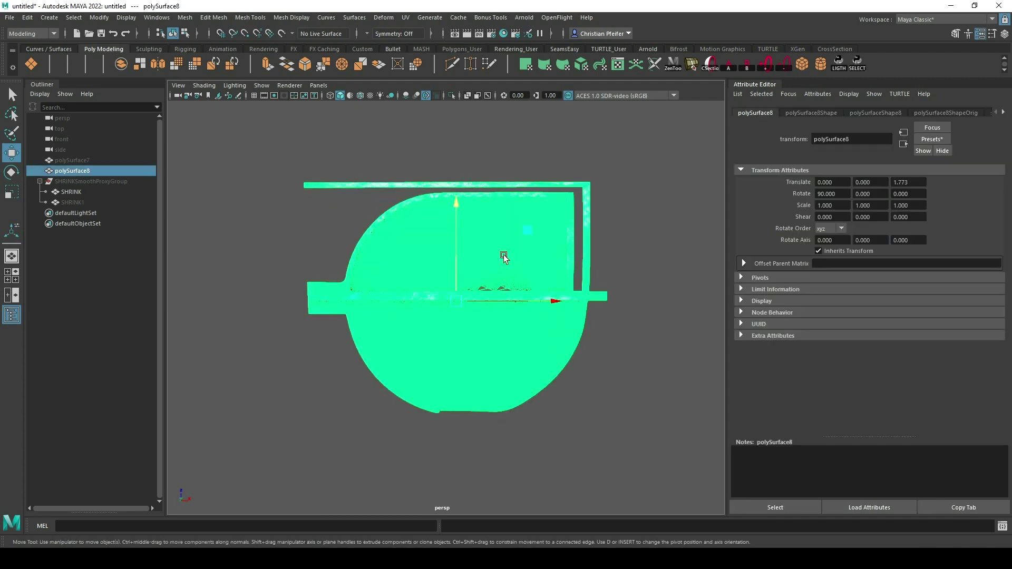
pyautogui.hotkey('ctrl', 'd')
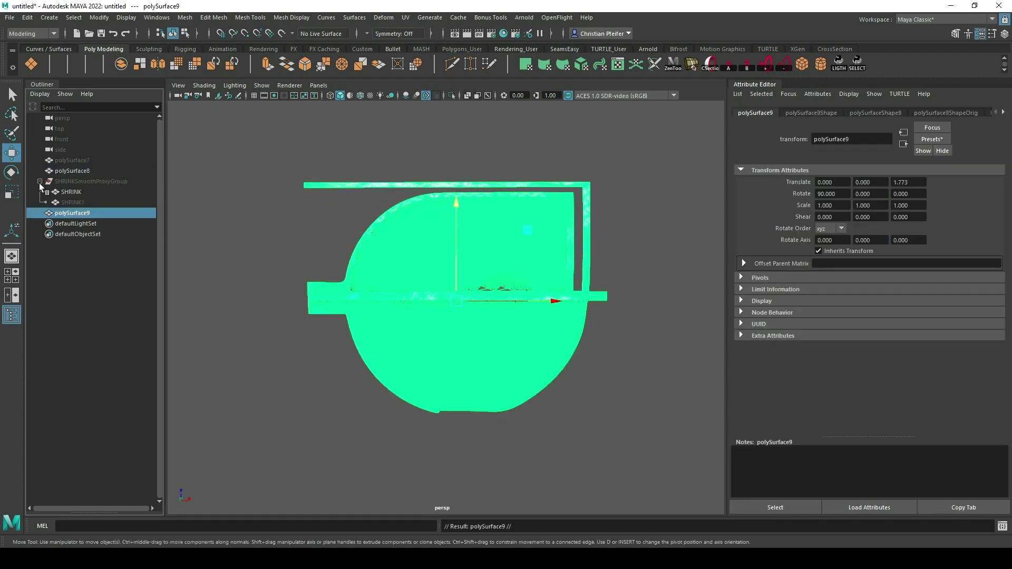
pyautogui.click(39, 181)
pyautogui.click(77, 170)
pyautogui.hotkey('ctrl', 'h')
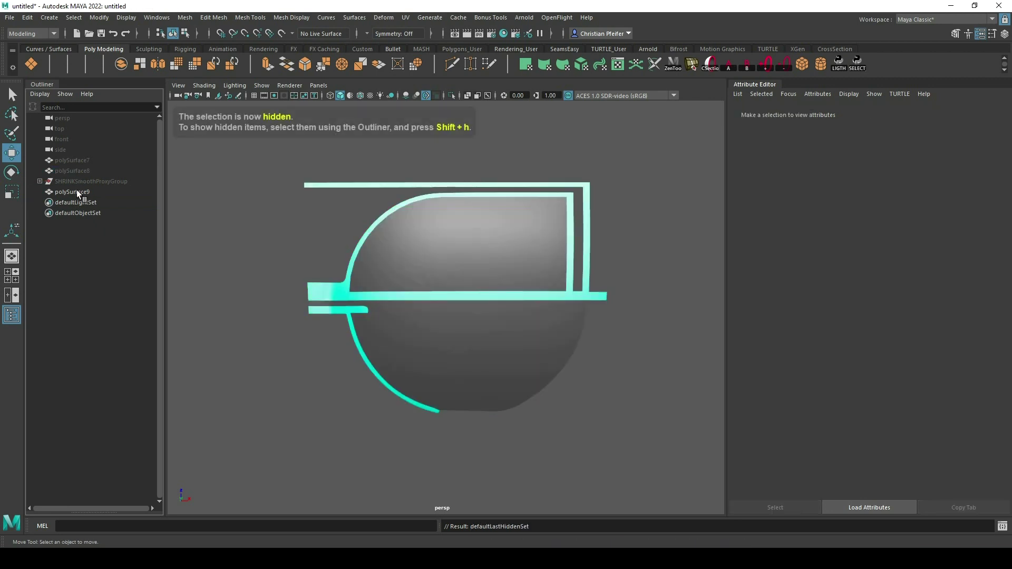
# Rename the duplicated half-glasses mesh as OBJEKT_01.
pyautogui.click(77, 192)
pyautogui.doubleClick(76, 192)
pyautogui.write('OB')
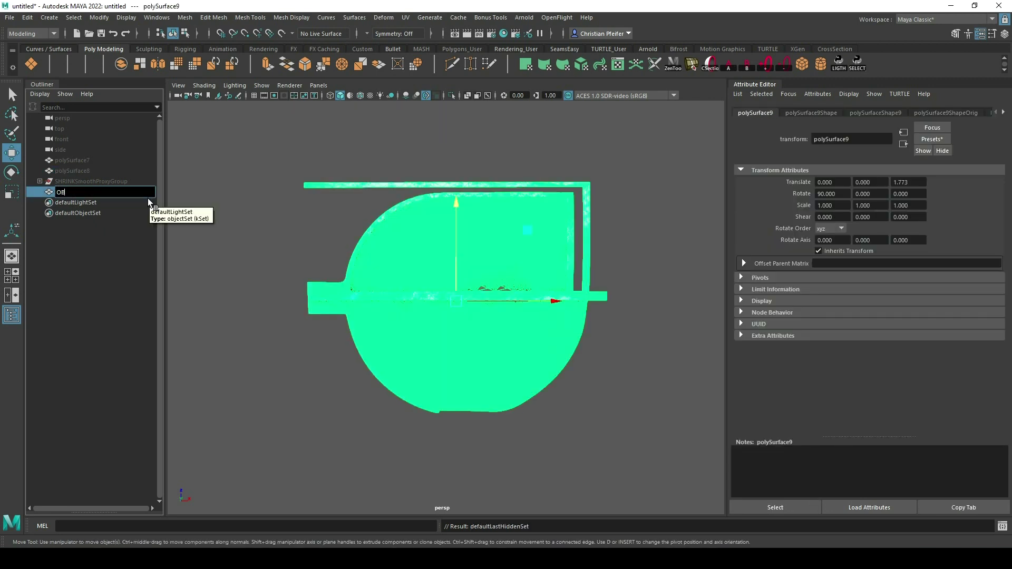
pyautogui.write('JEKT_01')
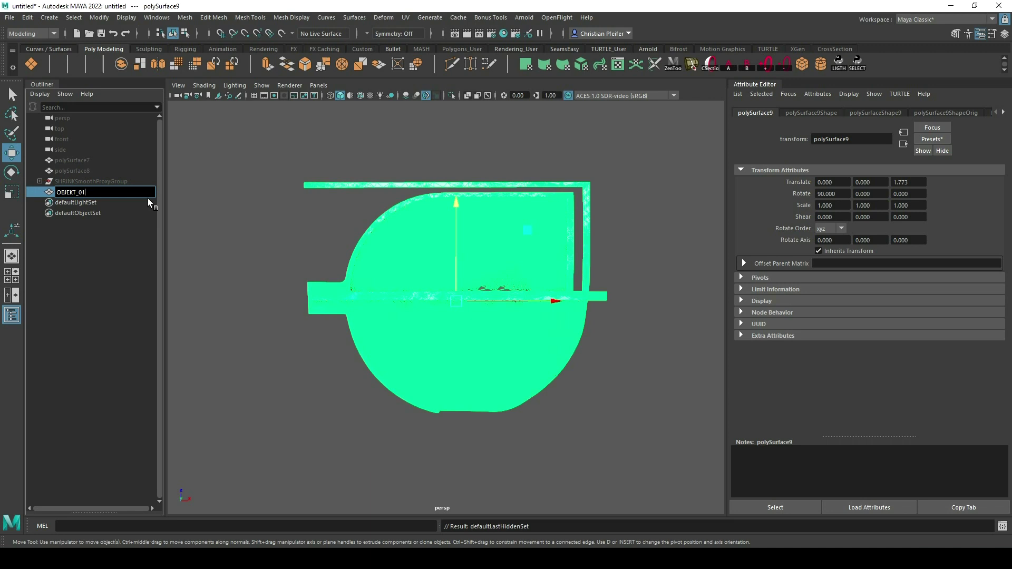
pyautogui.press('Return')
# Split OBJEKT_01 into separate frame and lens pieces.
pyautogui.click(653, 222)
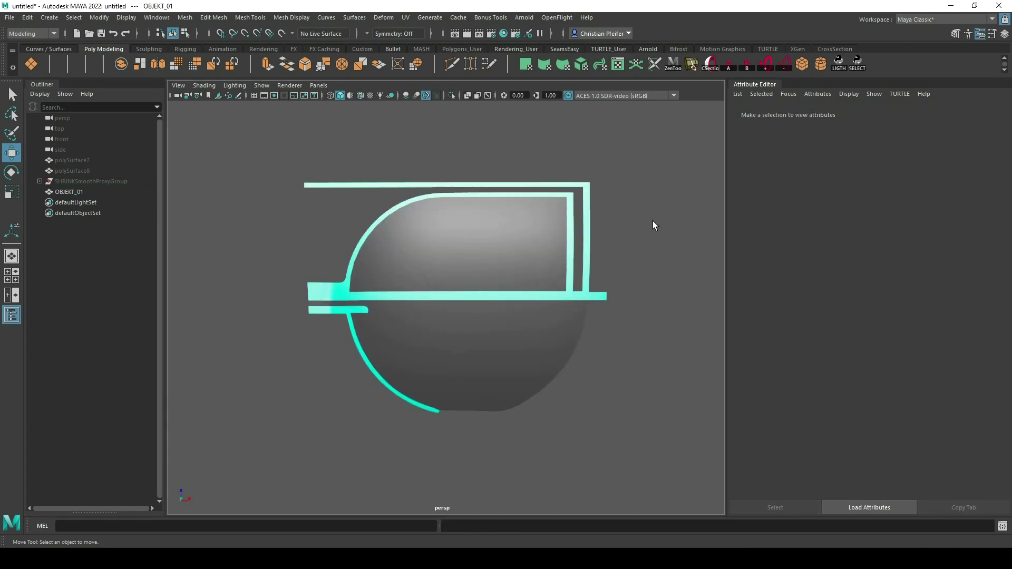
pyautogui.click(583, 234)
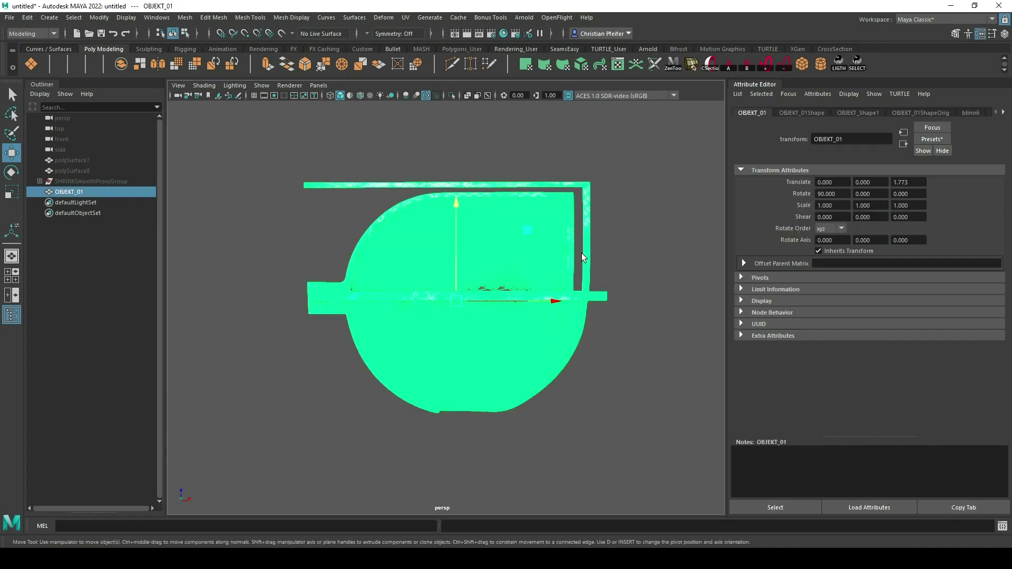
pyautogui.click(186, 19)
pyautogui.moveTo(210, 19)
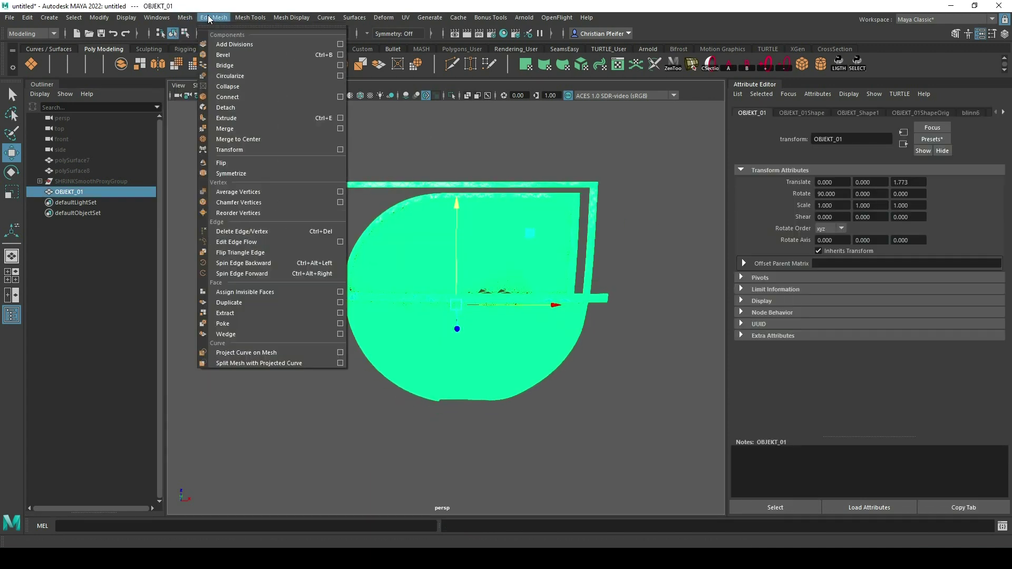
pyautogui.click(236, 312)
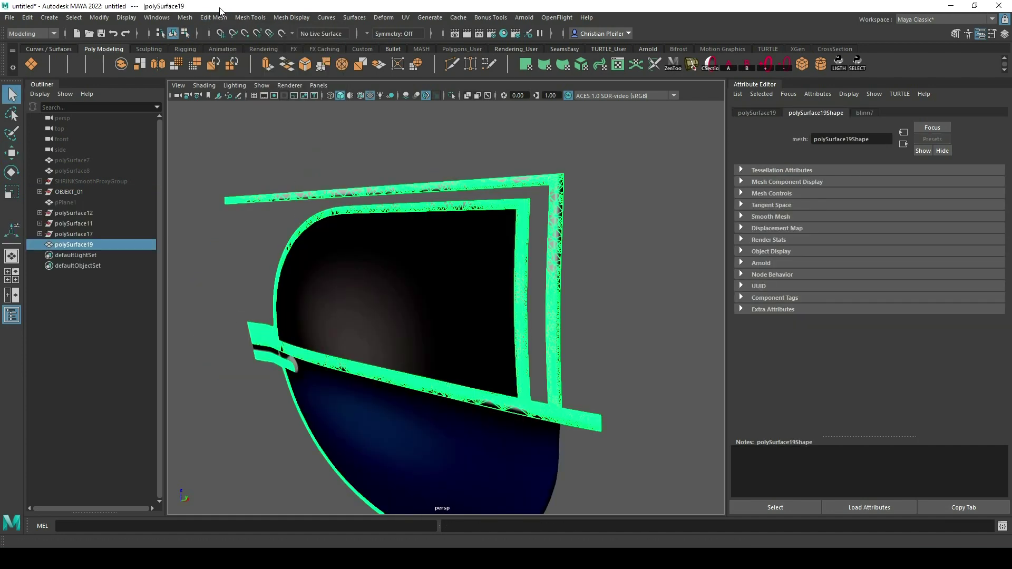
# Retopologize the upper frame piece with the brow bar and the lower bridge and rim piece into quads.
pyautogui.click(185, 18)
pyautogui.moveTo(195, 28)
pyautogui.click(216, 112)
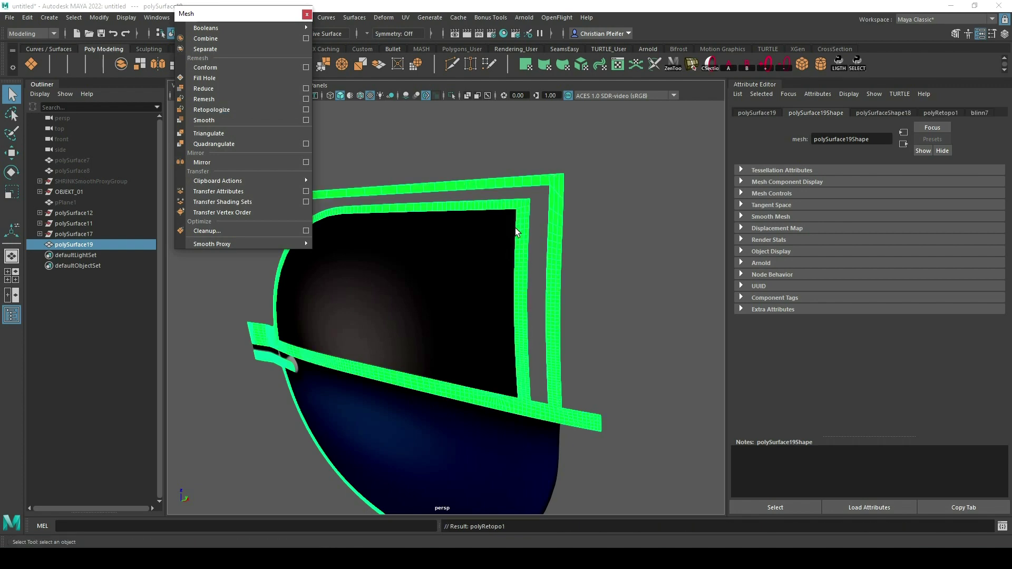
pyautogui.keyDown('alt'); pyautogui.moveTo(519, 224); pyautogui.dragTo(559, 221); pyautogui.keyUp('alt')
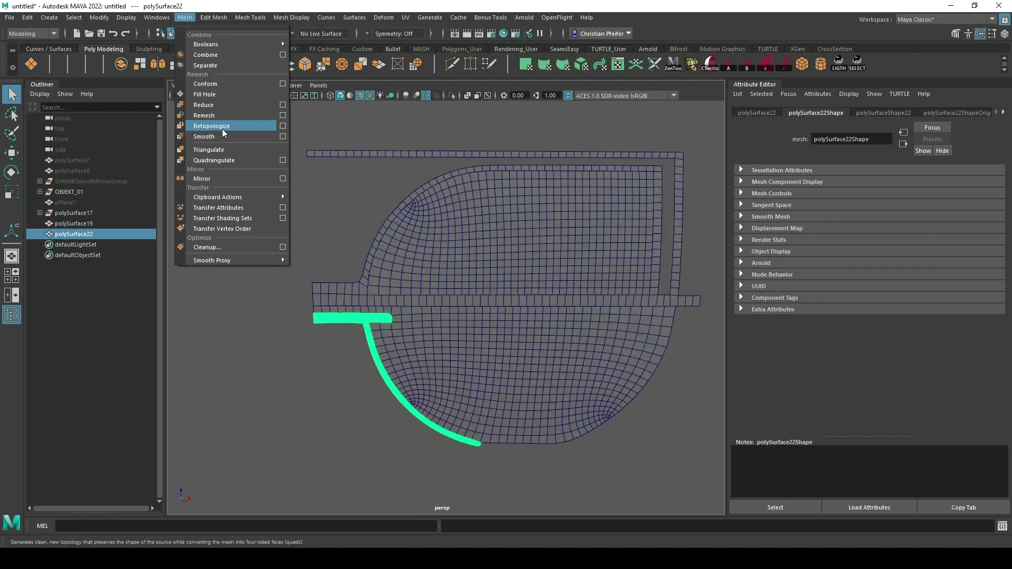
pyautogui.click(222, 129)
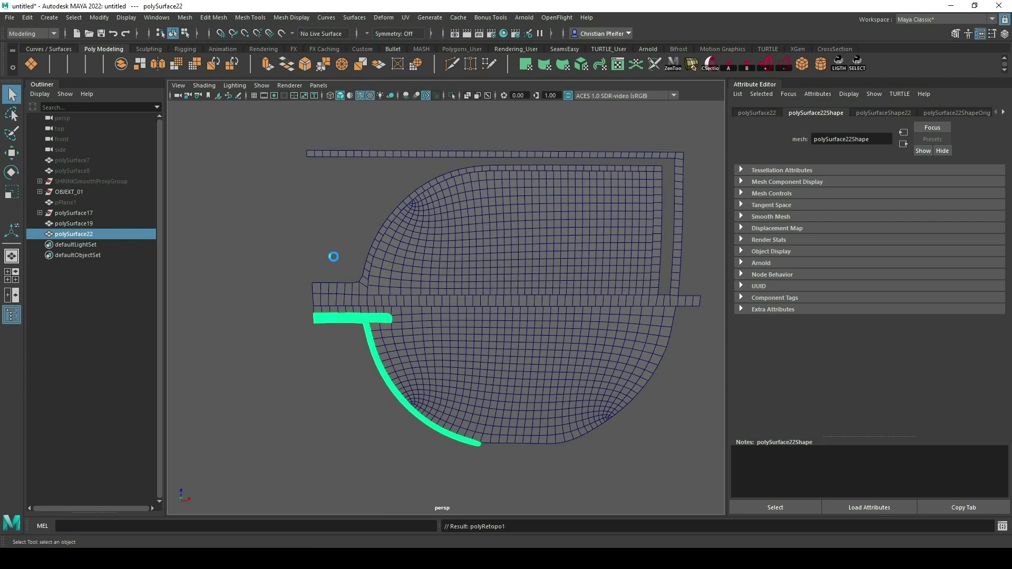
# Open the lower bridge and rim piece's retopology settings, pause its updates and set Face Uniformity to 1.
pyautogui.click(759, 113)
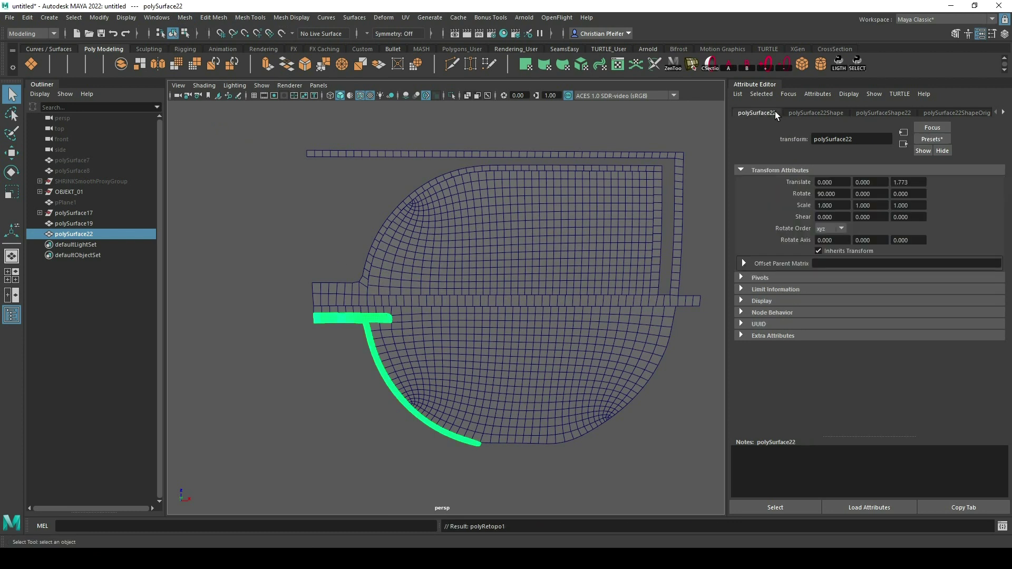
pyautogui.click(1003, 113)
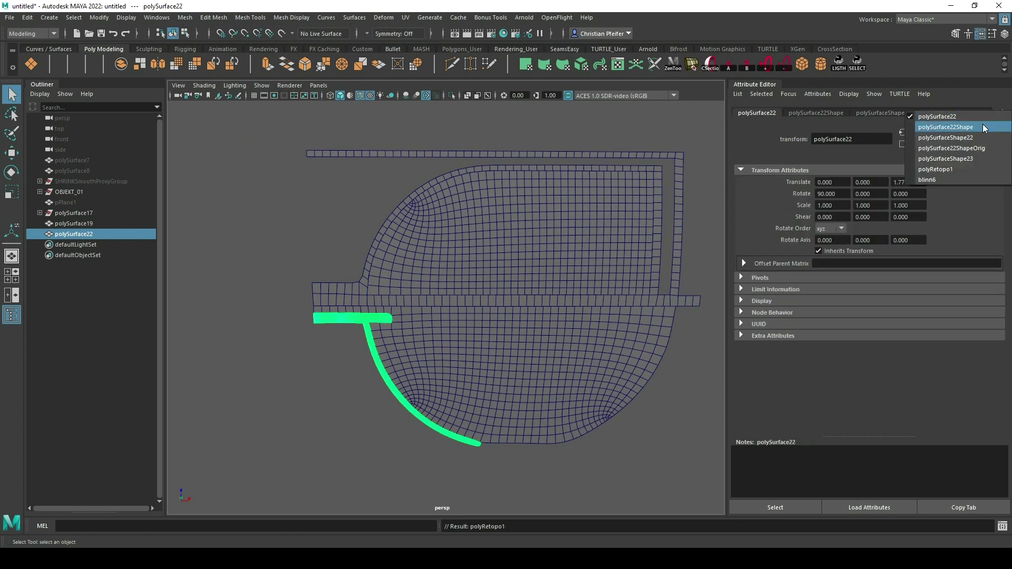
pyautogui.click(957, 168)
pyautogui.moveTo(839, 229); pyautogui.dragTo(812, 219)
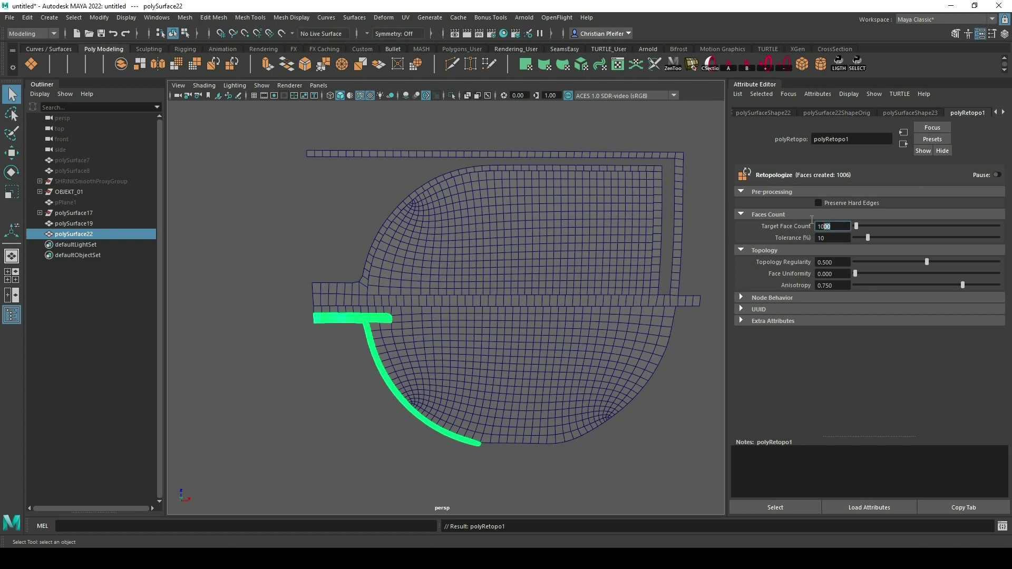
pyautogui.click(997, 175)
pyautogui.click(826, 274)
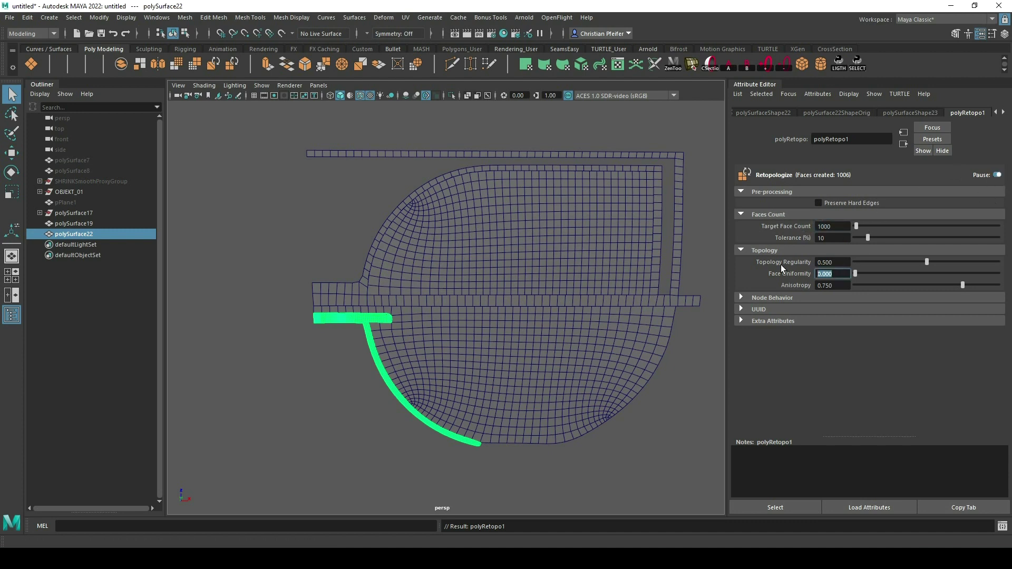
# Set Topology Regularity to 0.75 and Target Face Count to 50, and resume the retopology of the lower bridge and rim piece.
pyautogui.moveTo(833, 263); pyautogui.dragTo(824, 262)
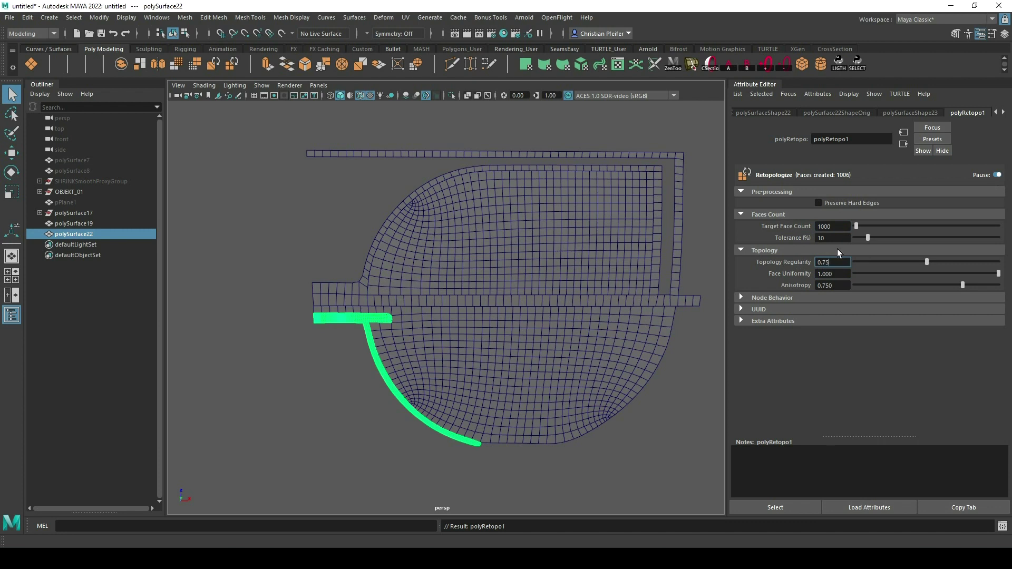
pyautogui.write('75')
pyautogui.click(831, 227)
pyautogui.click(997, 175)
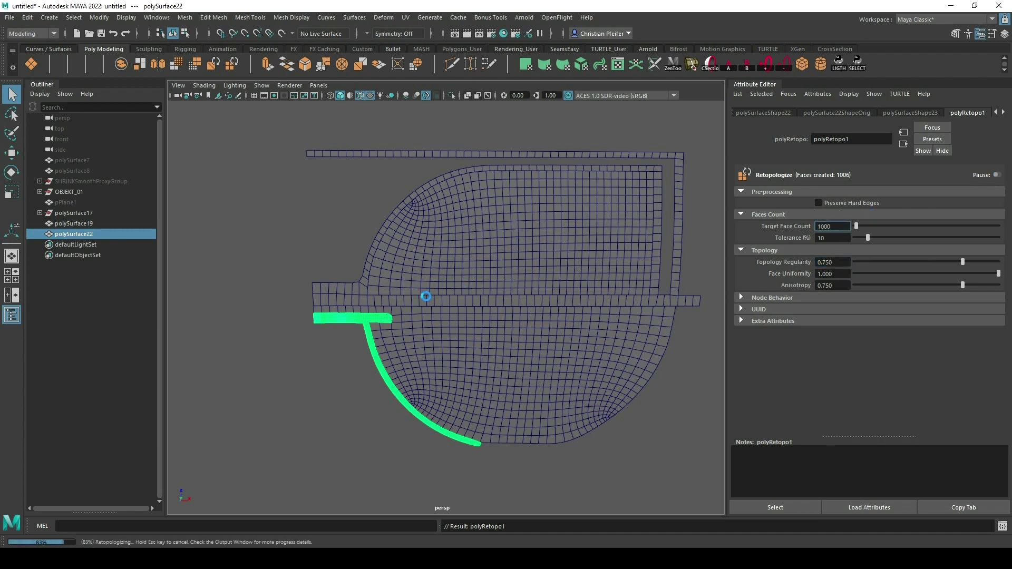
pyautogui.scroll(2, 353, 342)
pyautogui.scroll(-6, 353, 343)
pyautogui.scroll(2, 354, 343)
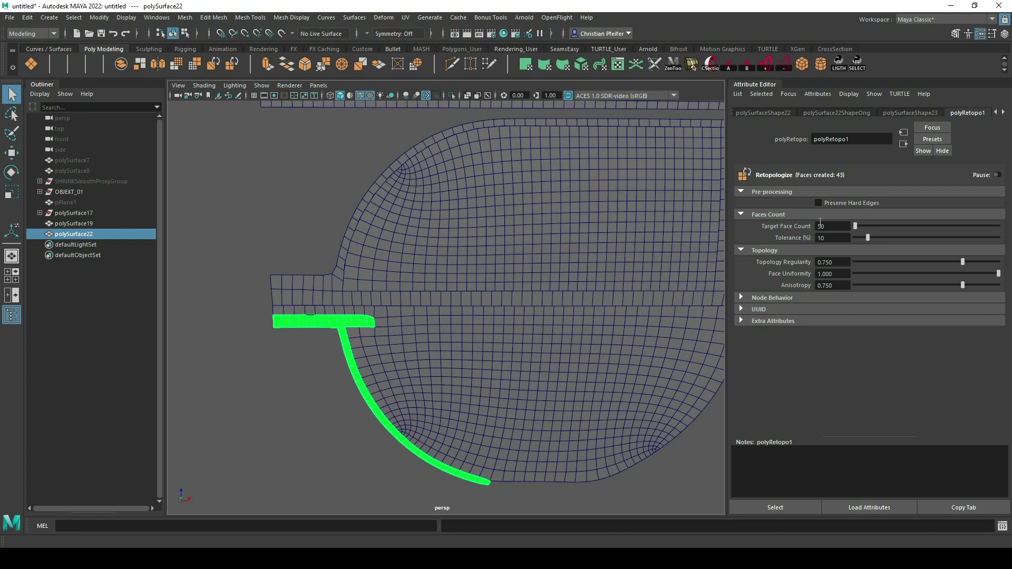
# Nudge one upper vertex near the lens-side end of the lower bridge bar and return to whole-object selection.
pyautogui.moveTo(312, 265); pyautogui.dragTo(276, 263, button='right')
pyautogui.click(368, 317)
pyautogui.press('w')
pyautogui.moveTo(368, 318); pyautogui.dragTo(365, 314)
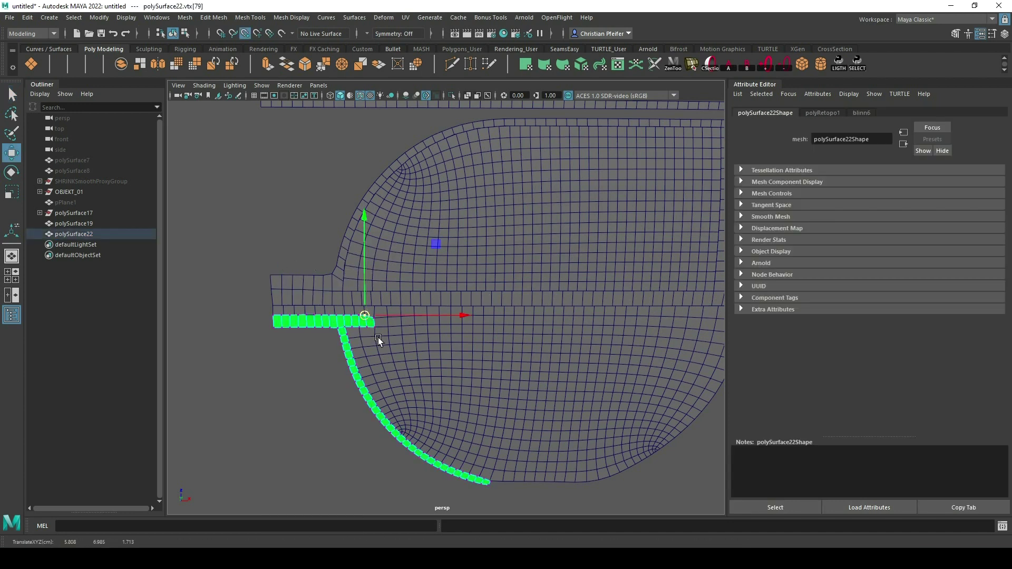
pyautogui.moveTo(301, 325); pyautogui.dragTo(320, 260, button='right')
# Assign a new Lambert material to all frame and lens pieces.
pyautogui.moveTo(275, 223); pyautogui.dragTo(440, 363)
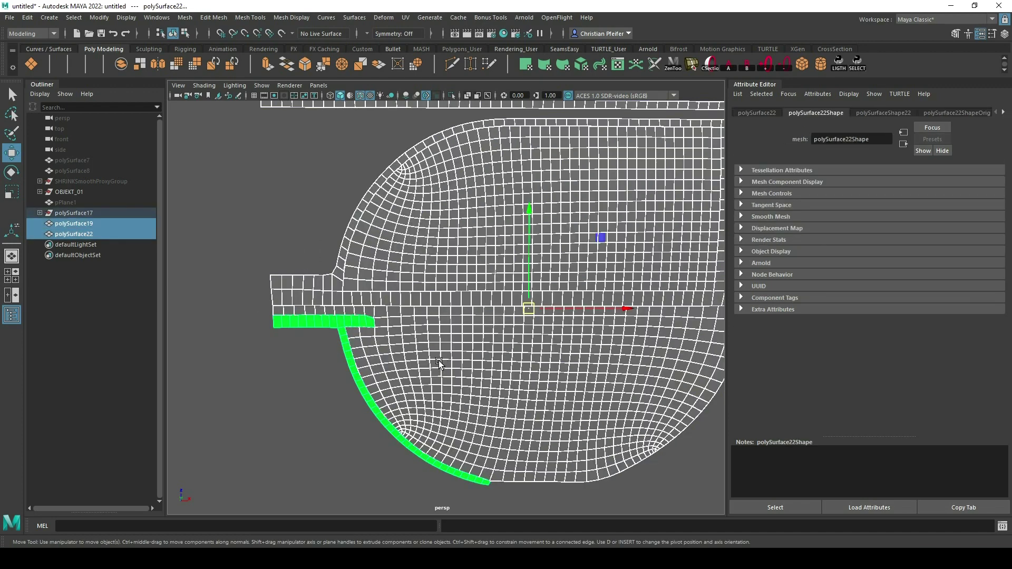
pyautogui.moveTo(440, 363); pyautogui.dragTo(443, 537, button='right')
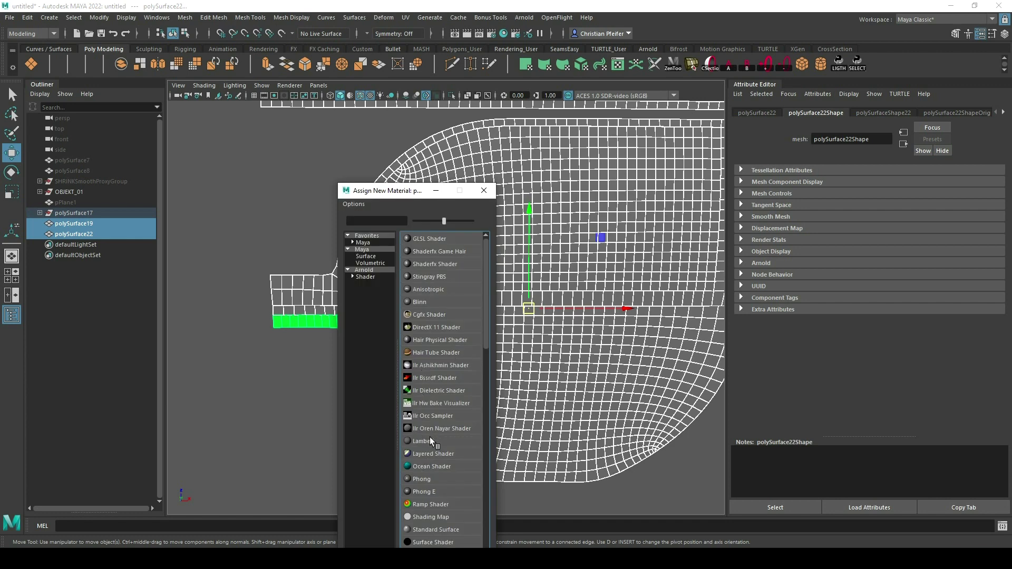
pyautogui.click(430, 440)
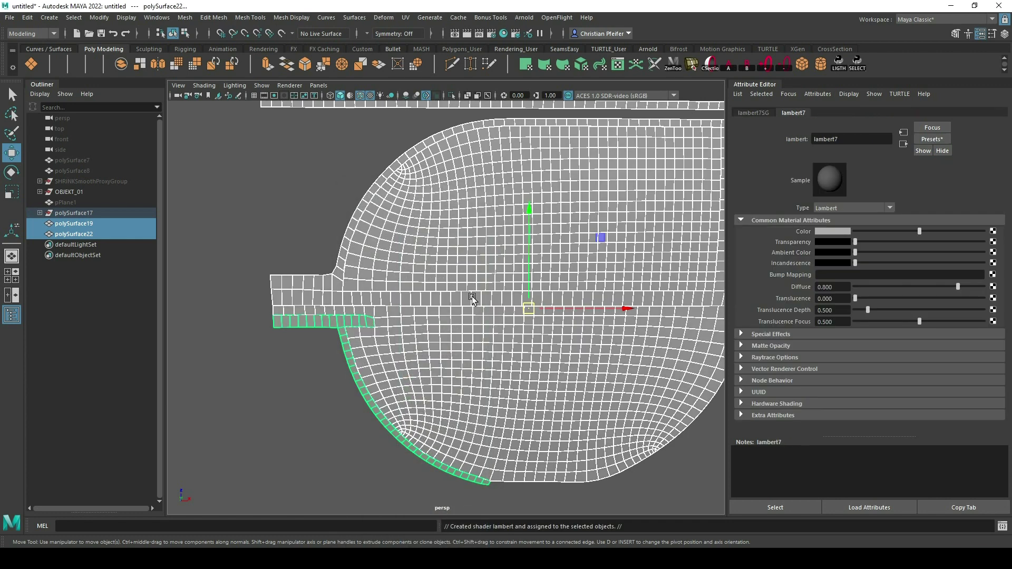
pyautogui.click(387, 361)
# Combine the upper and lower lens pieces into one mesh.
pyautogui.keyDown('alt'); pyautogui.moveTo(387, 361); pyautogui.dragTo(426, 349); pyautogui.keyUp('alt')
pyautogui.click(553, 228)
pyautogui.moveTo(554, 228); pyautogui.dragTo(628, 184, button='right')
pyautogui.keyDown('shift'); pyautogui.click(561, 369); pyautogui.keyUp('shift')
pyautogui.keyDown('shift'); pyautogui.rightClick(646, 366); pyautogui.keyUp('shift')
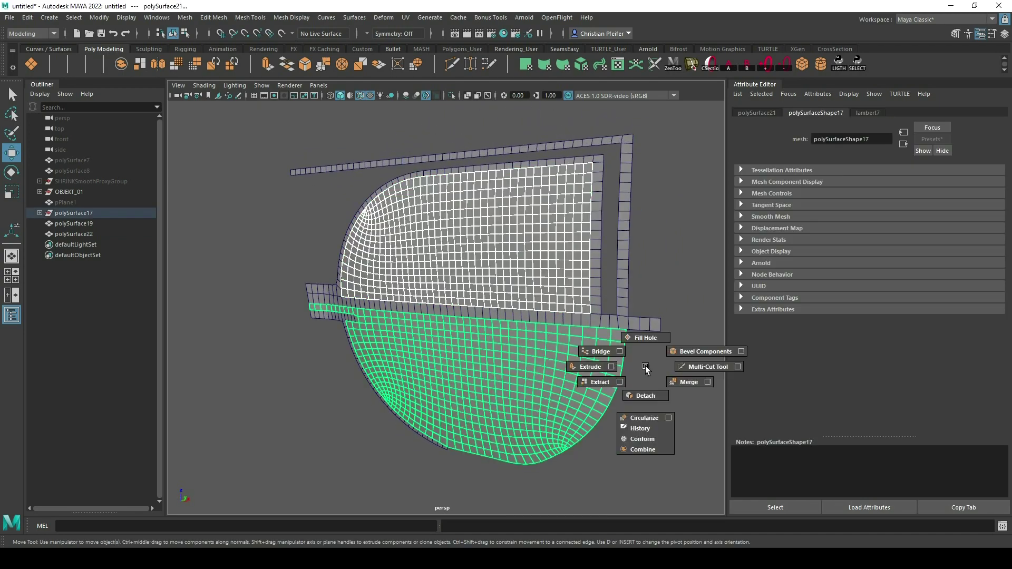
pyautogui.click(652, 448)
# Extrude all faces of the combined lenses with a local Z translation of -0.064.
pyautogui.moveTo(586, 365); pyautogui.dragTo(581, 297, button='right')
pyautogui.doubleClick(561, 281)
pyautogui.keyDown('shift'); pyautogui.doubleClick(576, 351); pyautogui.keyUp('shift')
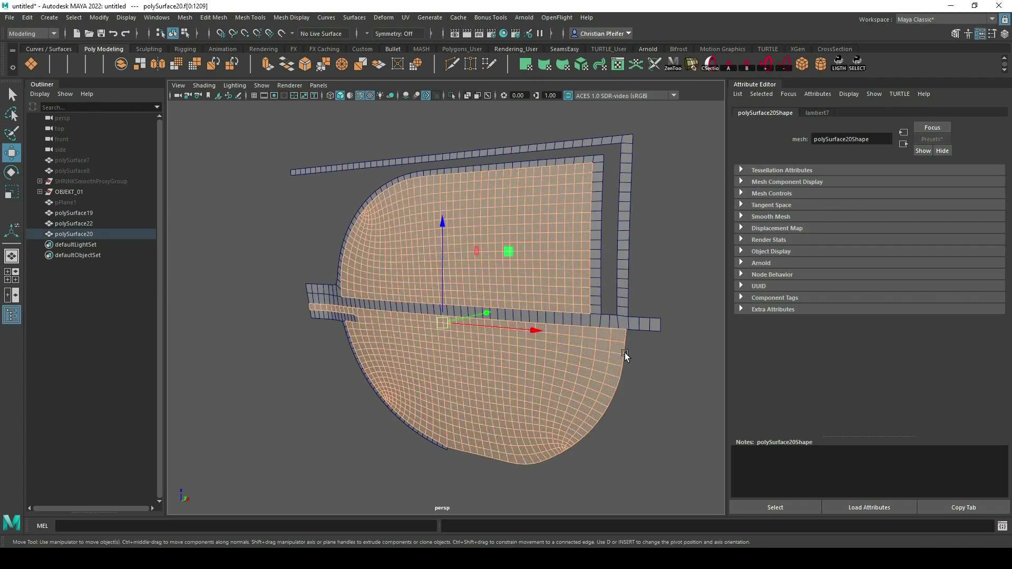
pyautogui.keyDown('alt'); pyautogui.moveTo(626, 356); pyautogui.dragTo(599, 361); pyautogui.keyUp('alt')
pyautogui.scroll(3, 597, 343)
pyautogui.keyDown('shift'); pyautogui.moveTo(627, 299); pyautogui.dragTo(570, 296, button='right'); pyautogui.keyUp('shift')
pyautogui.moveTo(375, 141); pyautogui.dragTo(344, 126)
pyautogui.keyDown('alt'); pyautogui.moveTo(352, 148); pyautogui.dragTo(557, 228); pyautogui.keyUp('alt')
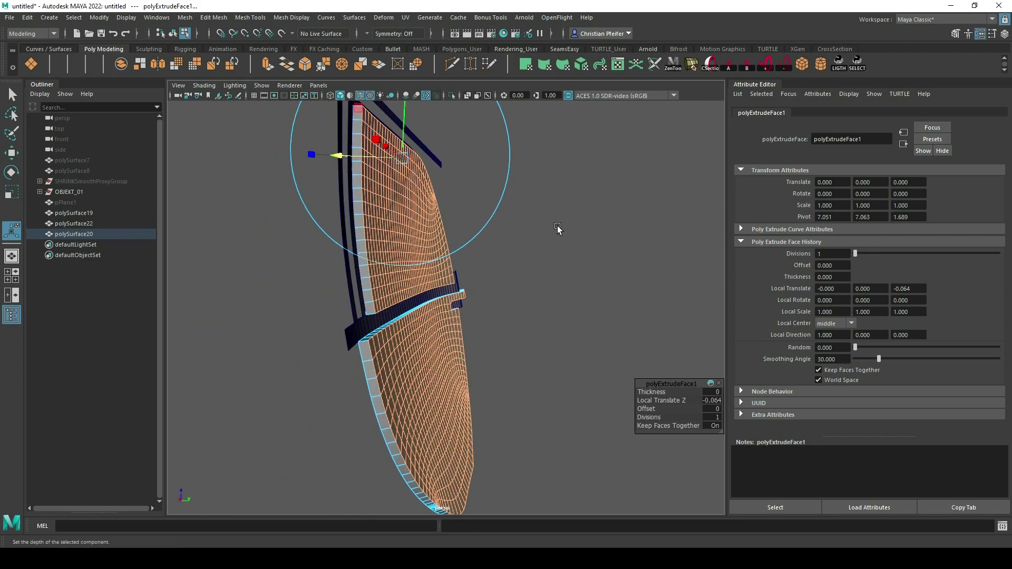
# Isolate the extruded lens mesh and select its outer border edge loops.
pyautogui.moveTo(558, 228); pyautogui.dragTo(558, 194, button='right')
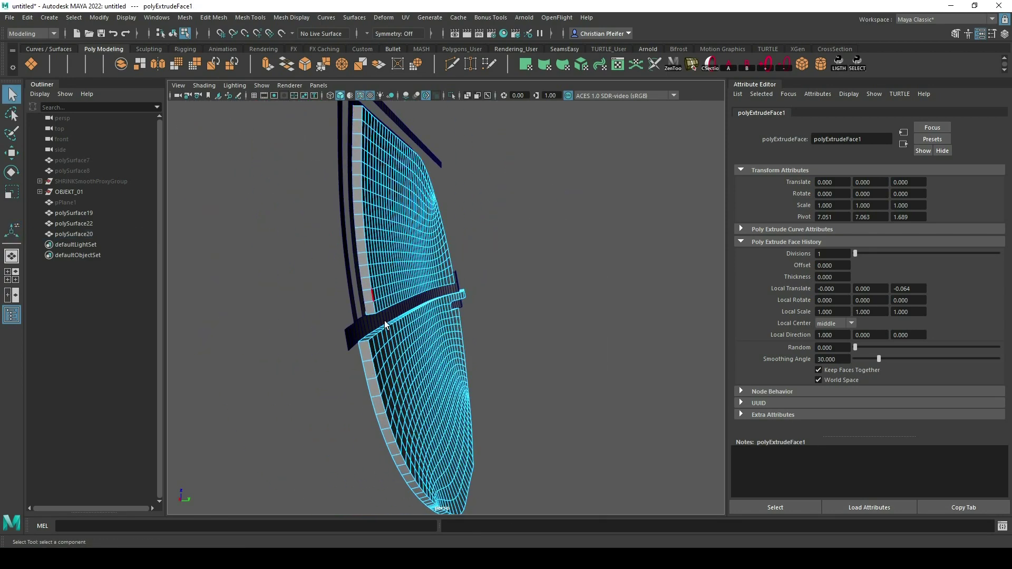
pyautogui.doubleClick(359, 356)
pyautogui.keyDown('alt'); pyautogui.moveTo(363, 354); pyautogui.dragTo(533, 364); pyautogui.keyUp('alt')
pyautogui.moveTo(533, 364); pyautogui.dragTo(580, 295, button='right')
pyautogui.hotkey('ctrl', '1')
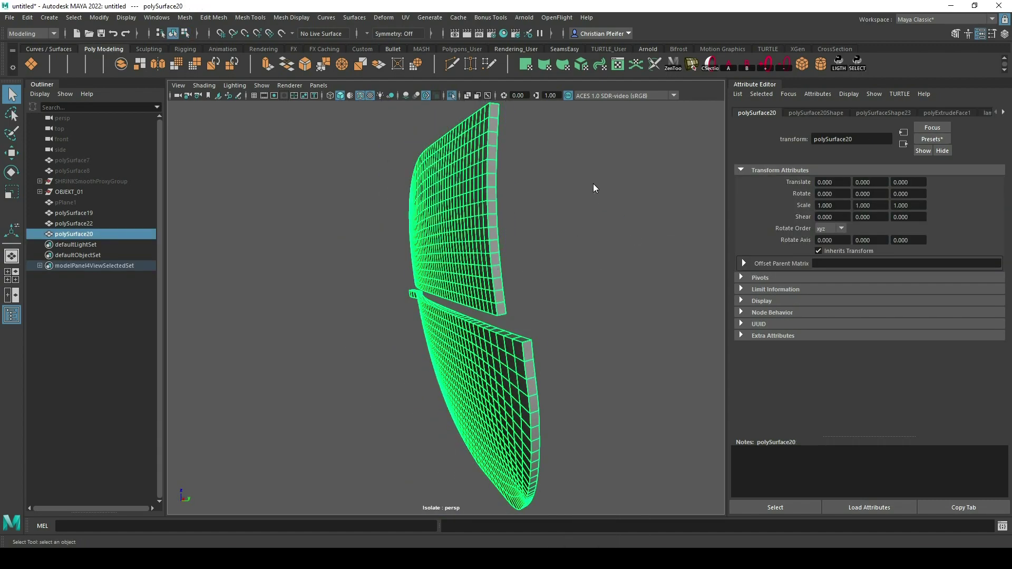
pyautogui.hotkey('ctrl', 'z')
pyautogui.keyDown('alt'); pyautogui.moveTo(516, 344); pyautogui.dragTo(548, 296); pyautogui.keyUp('alt')
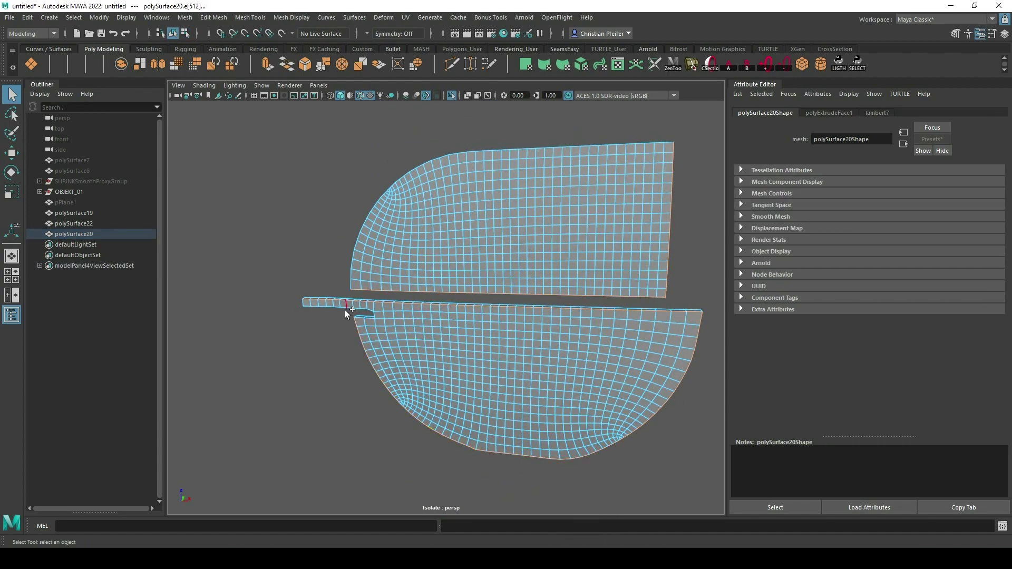
pyautogui.keyDown('alt'); pyautogui.moveTo(346, 315); pyautogui.dragTo(371, 327); pyautogui.keyUp('alt')
pyautogui.keyDown('alt'); pyautogui.moveTo(543, 197); pyautogui.dragTo(366, 273); pyautogui.keyUp('alt')
# Bevel the lens border edges with 3 segments and a fraction of about 0.819.
pyautogui.hotkey('ctrl', 'b')
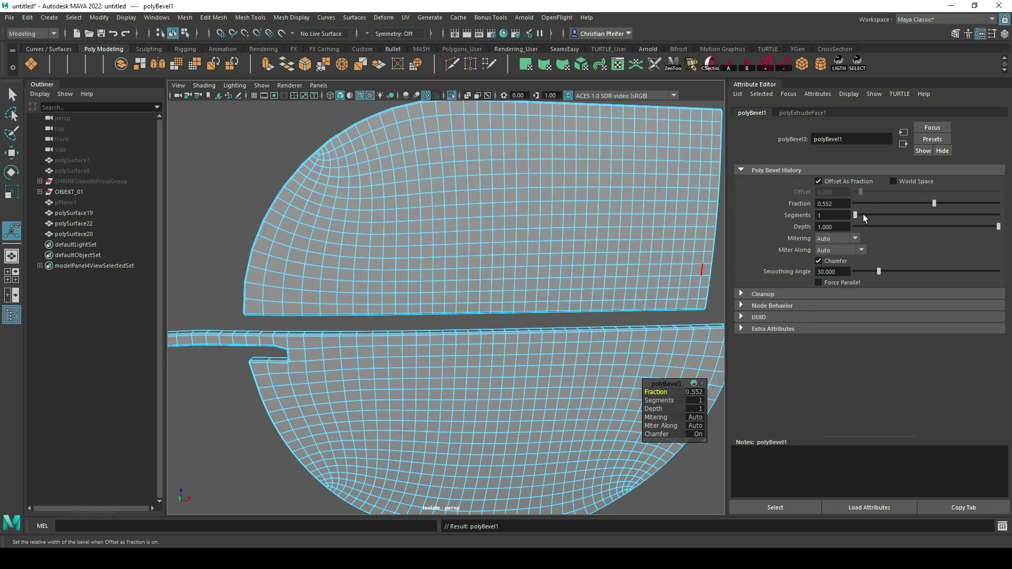
pyautogui.moveTo(863, 215); pyautogui.dragTo(871, 215)
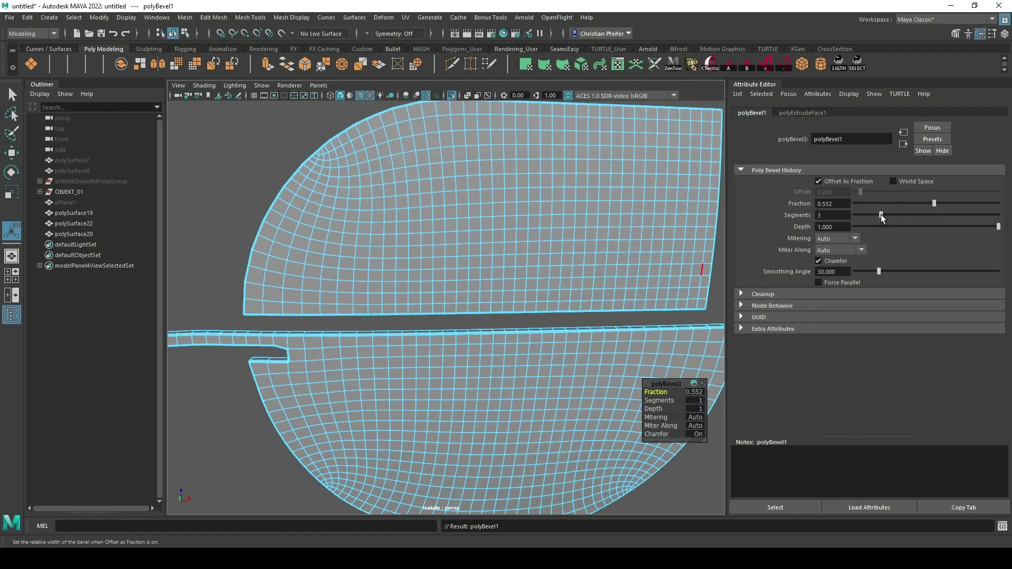
pyautogui.moveTo(934, 204); pyautogui.dragTo(973, 204)
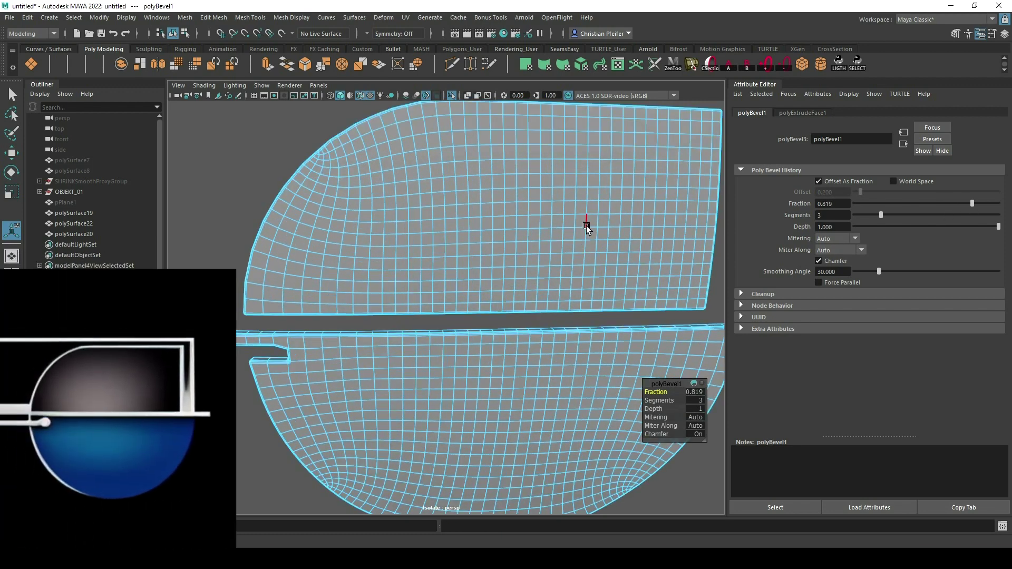
pyautogui.press('q')
pyautogui.moveTo(586, 225); pyautogui.dragTo(632, 200, button='right')
pyautogui.click(710, 310)
pyautogui.keyDown('alt'); pyautogui.moveTo(710, 310); pyautogui.dragTo(678, 295, button='right'); pyautogui.keyUp('alt')
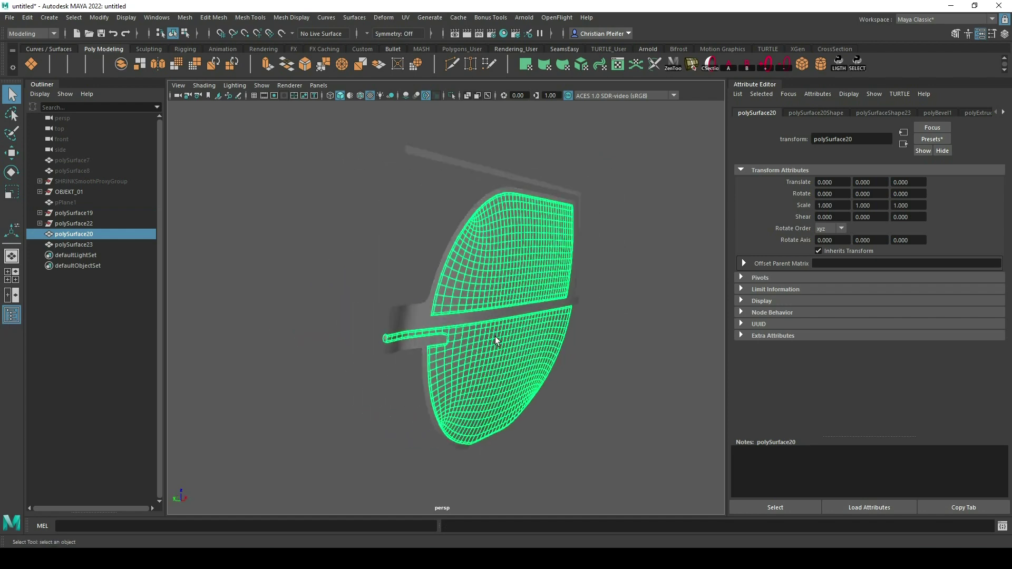
# Delete the cap face at the nose-bridge end of the lower lens piece's bar.
pyautogui.keyDown('alt'); pyautogui.moveTo(495, 337); pyautogui.dragTo(466, 356); pyautogui.keyUp('alt')
pyautogui.scroll(2, 466, 356)
pyautogui.scroll(-1, 466, 356)
pyautogui.moveTo(520, 268); pyautogui.dragTo(513, 304, button='right')
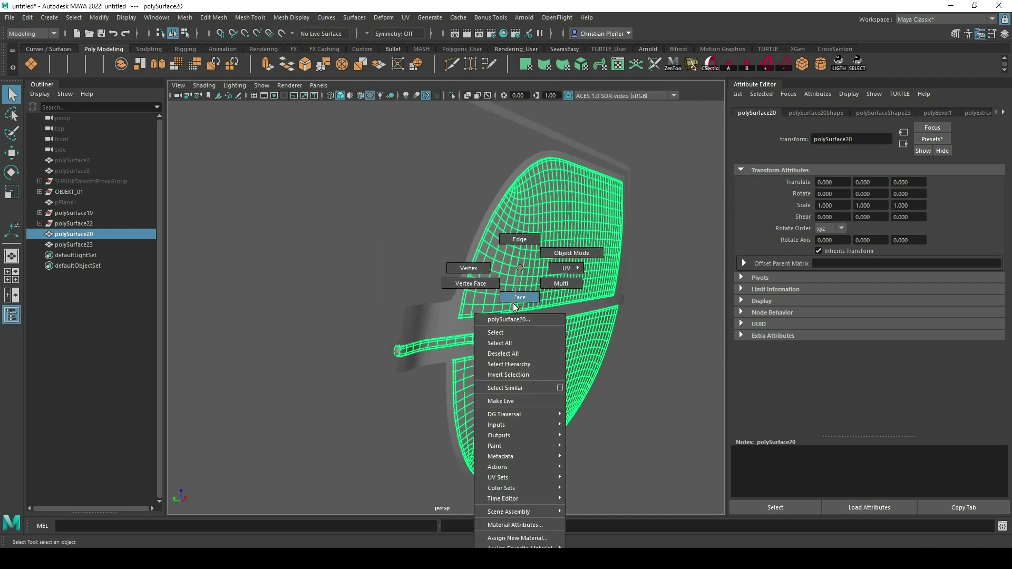
pyautogui.click(398, 351)
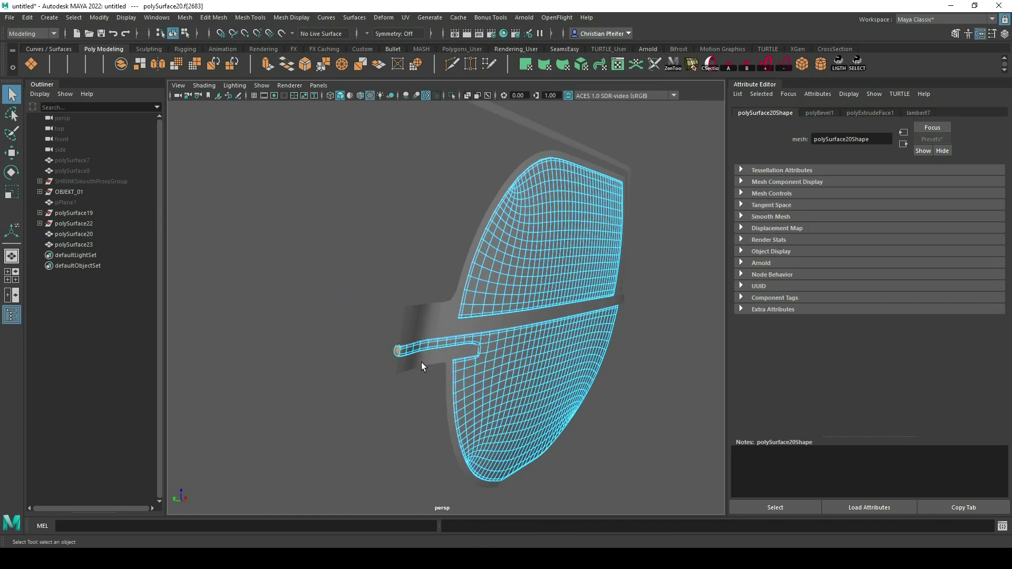
pyautogui.press('Delete')
pyautogui.moveTo(417, 273); pyautogui.dragTo(441, 242, button='right')
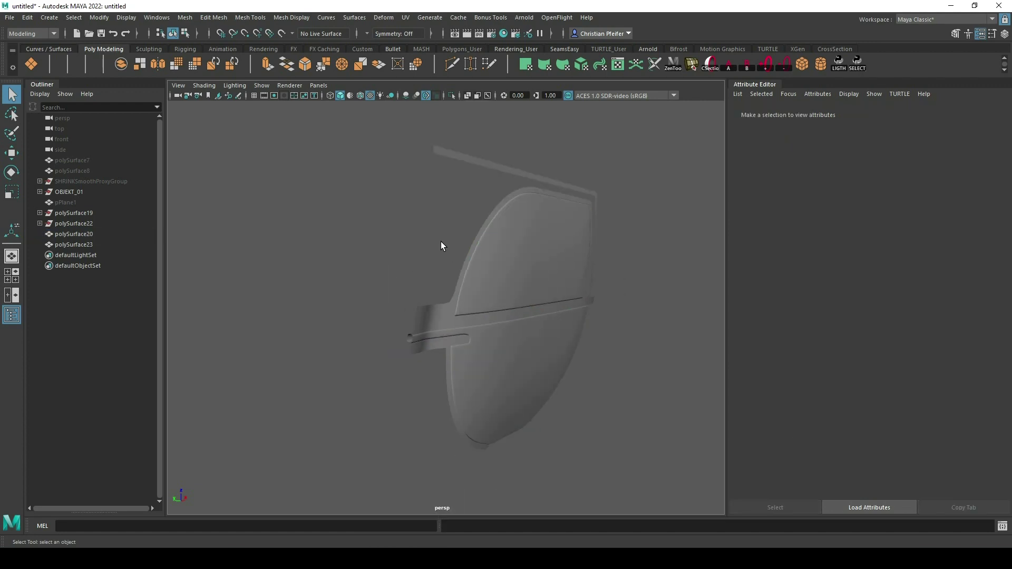
# Extrude all faces of the combined frame mesh with a local Z translation of -0.077.
pyautogui.keyDown('alt'); pyautogui.moveTo(441, 241); pyautogui.dragTo(499, 274); pyautogui.keyUp('alt')
pyautogui.click(337, 298)
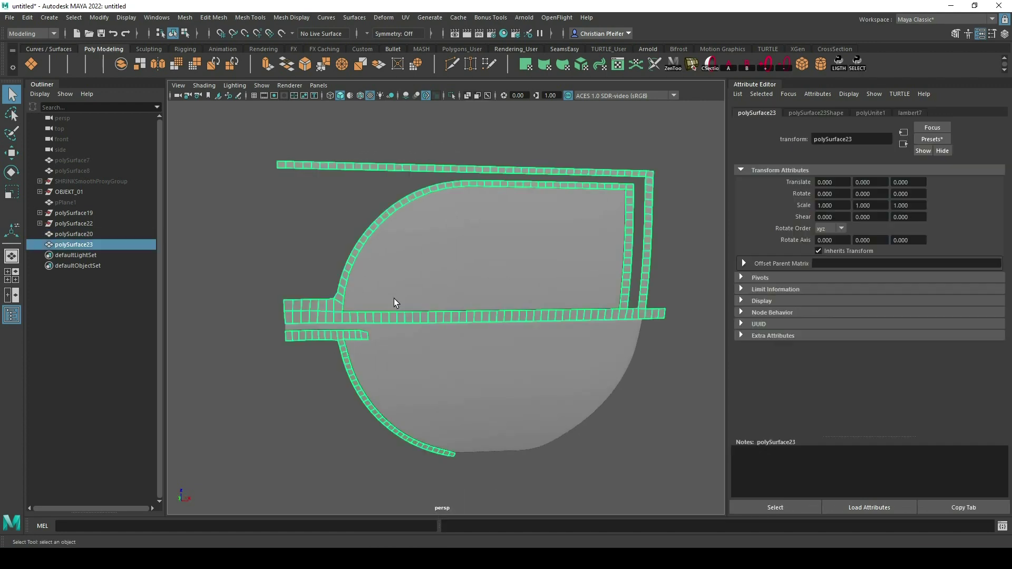
pyautogui.scroll(-3, 365, 300)
pyautogui.moveTo(328, 310); pyautogui.dragTo(306, 253, button='right')
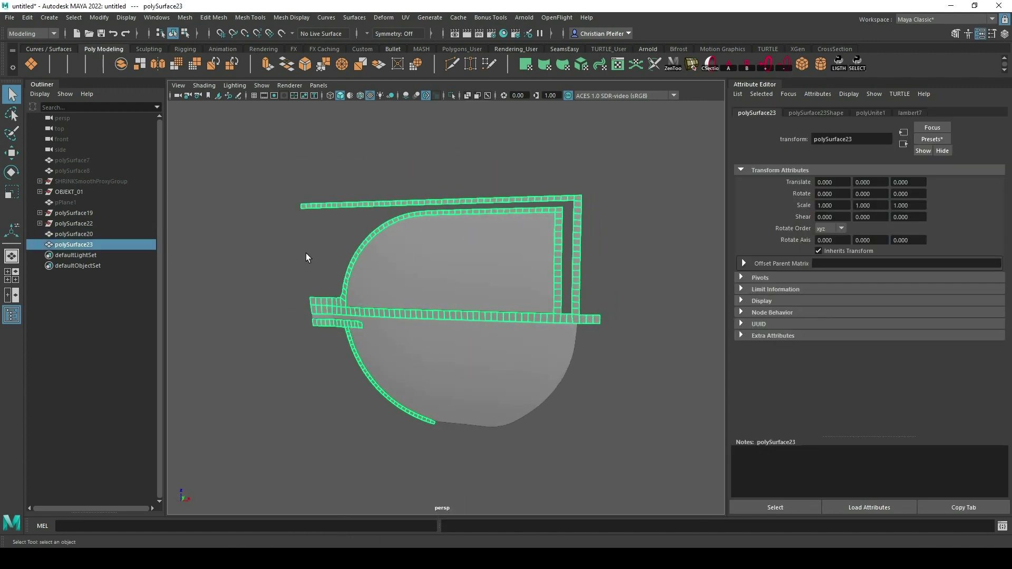
pyautogui.moveTo(253, 147); pyautogui.dragTo(659, 452)
pyautogui.keyDown('alt'); pyautogui.moveTo(628, 383); pyautogui.dragTo(607, 377); pyautogui.keyUp('alt')
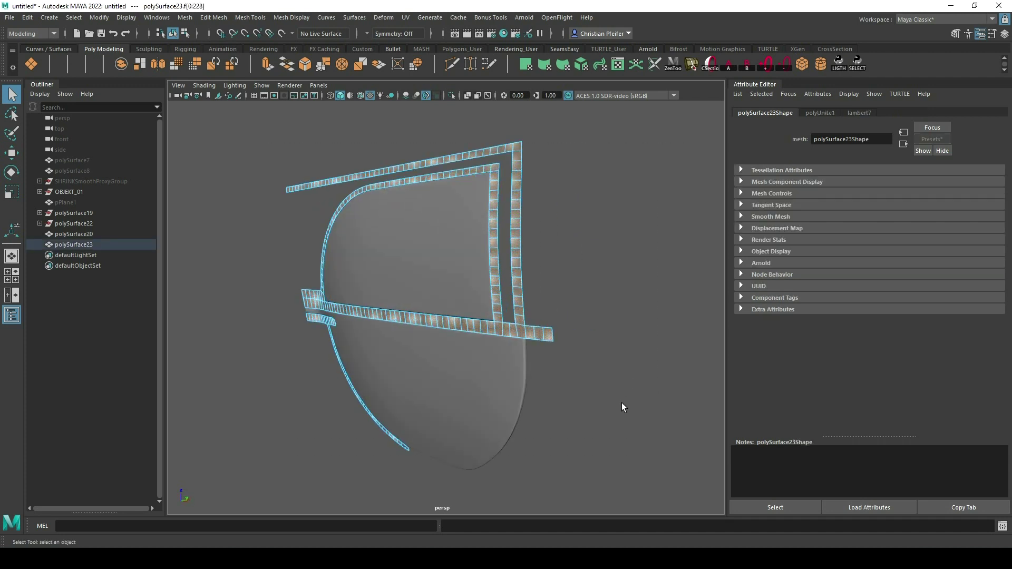
pyautogui.keyDown('shift'); pyautogui.moveTo(622, 407); pyautogui.dragTo(565, 407, button='right'); pyautogui.keyUp('shift')
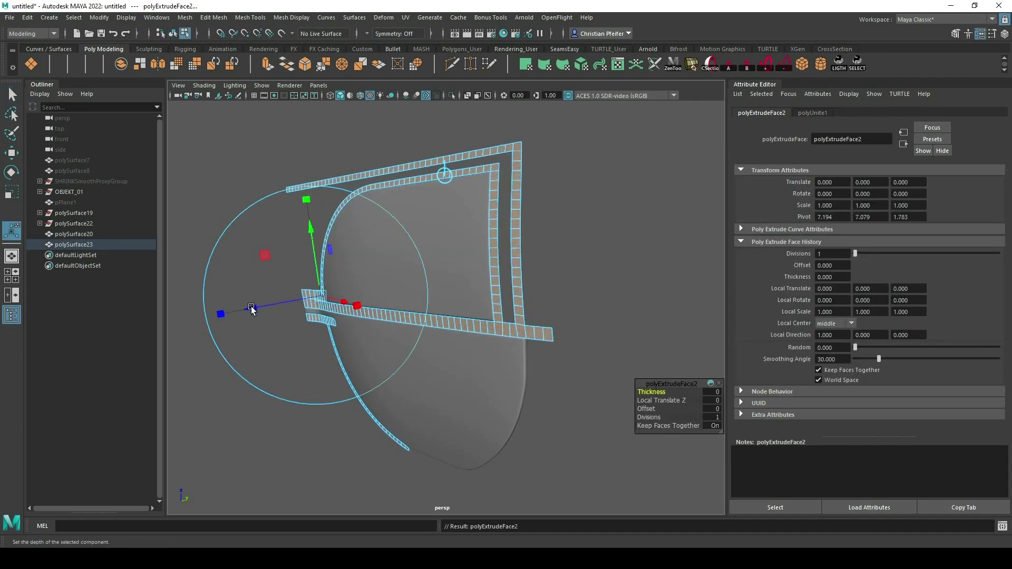
pyautogui.moveTo(252, 309); pyautogui.dragTo(259, 310)
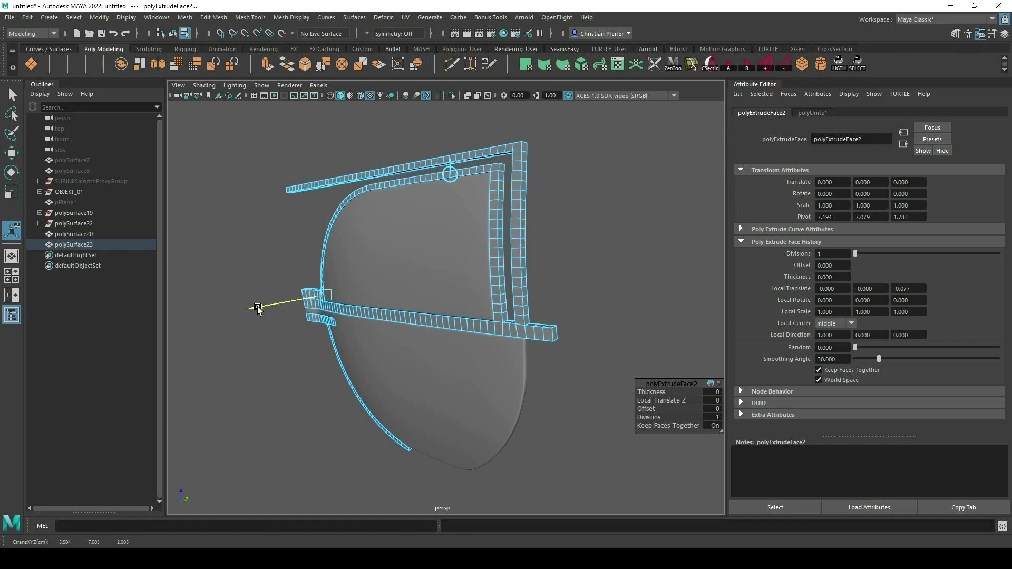
pyautogui.keyDown('alt'); pyautogui.moveTo(457, 227); pyautogui.dragTo(480, 228); pyautogui.keyUp('alt')
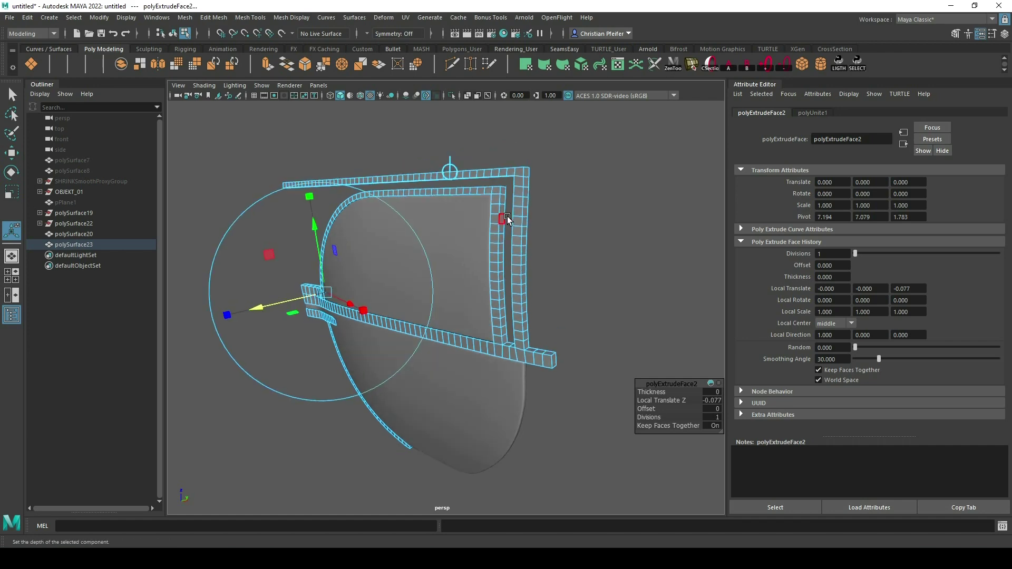
# Isolate the extruded frame mesh and select its border edge loops.
pyautogui.hotkey('ctrl', '1')
pyautogui.moveTo(508, 218); pyautogui.dragTo(519, 131, button='right')
pyautogui.doubleClick(485, 188)
pyautogui.keyDown('alt'); pyautogui.moveTo(553, 337); pyautogui.dragTo(369, 334); pyautogui.keyUp('alt')
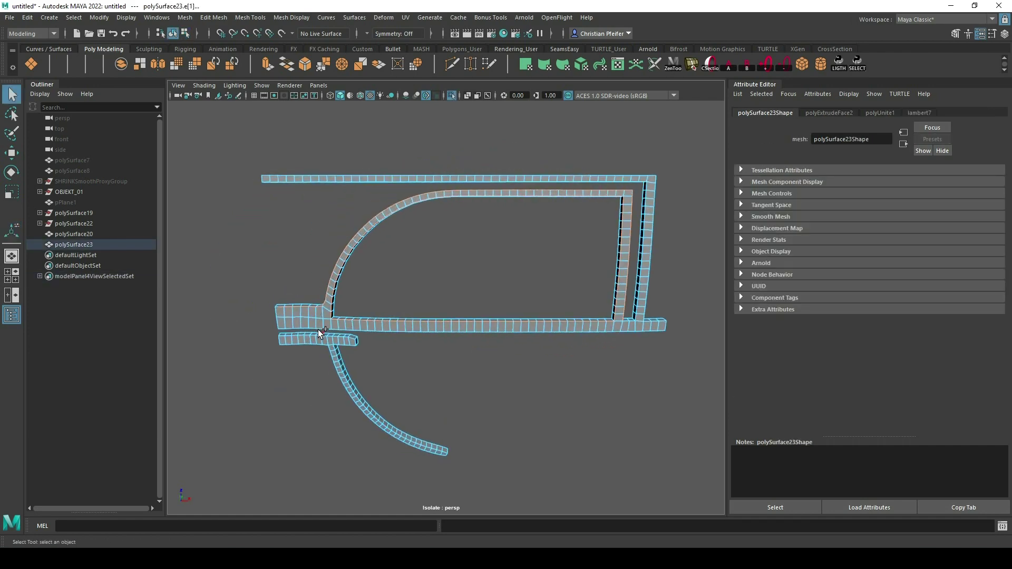
pyautogui.keyDown('alt'); pyautogui.moveTo(644, 184); pyautogui.dragTo(373, 129); pyautogui.keyUp('alt')
# Bevel the frame border edges with 3 segments and a fraction of about 0.874.
pyautogui.hotkey('ctrl', 'b')
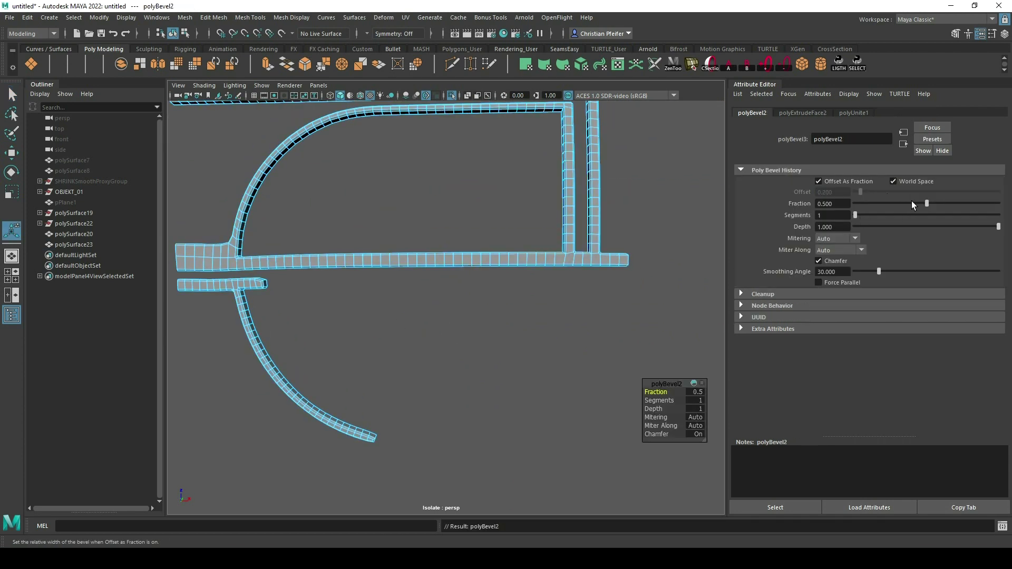
pyautogui.moveTo(931, 201); pyautogui.dragTo(980, 211)
pyautogui.moveTo(869, 214); pyautogui.dragTo(874, 215)
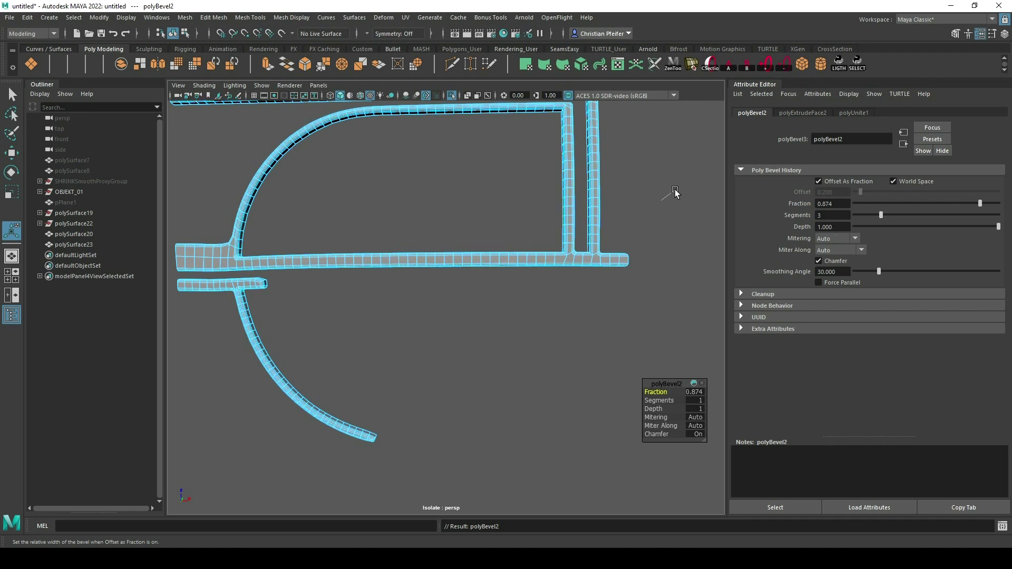
pyautogui.press('q')
pyautogui.click(676, 187)
# Create a mirrored duplicate of the right half's frame and lens meshes across the nose bridge and show it smoothed.
pyautogui.scroll(-6, 669, 188)
pyautogui.keyDown('alt'); pyautogui.moveTo(656, 201); pyautogui.dragTo(628, 228); pyautogui.keyUp('alt')
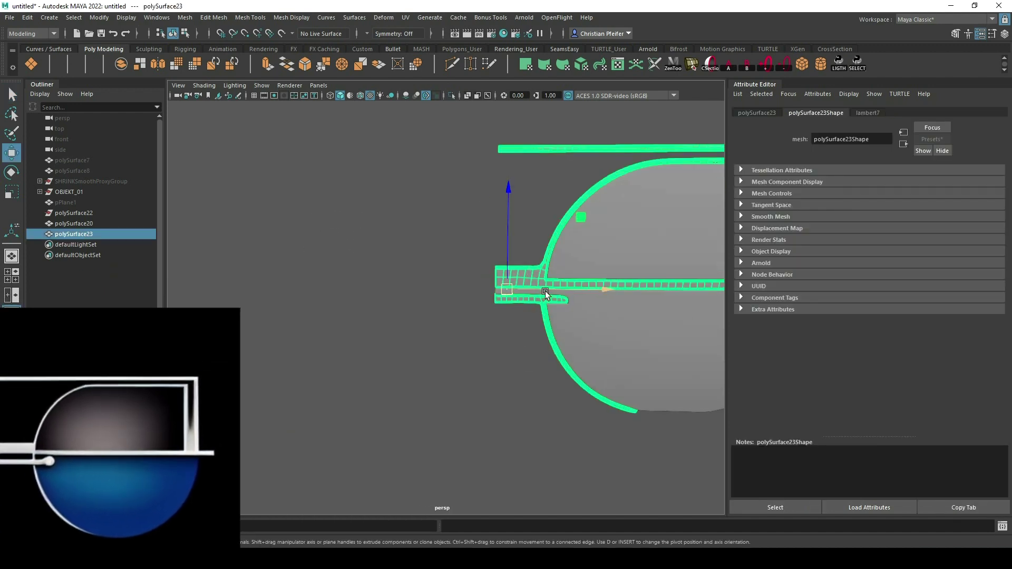
pyautogui.click(645, 270)
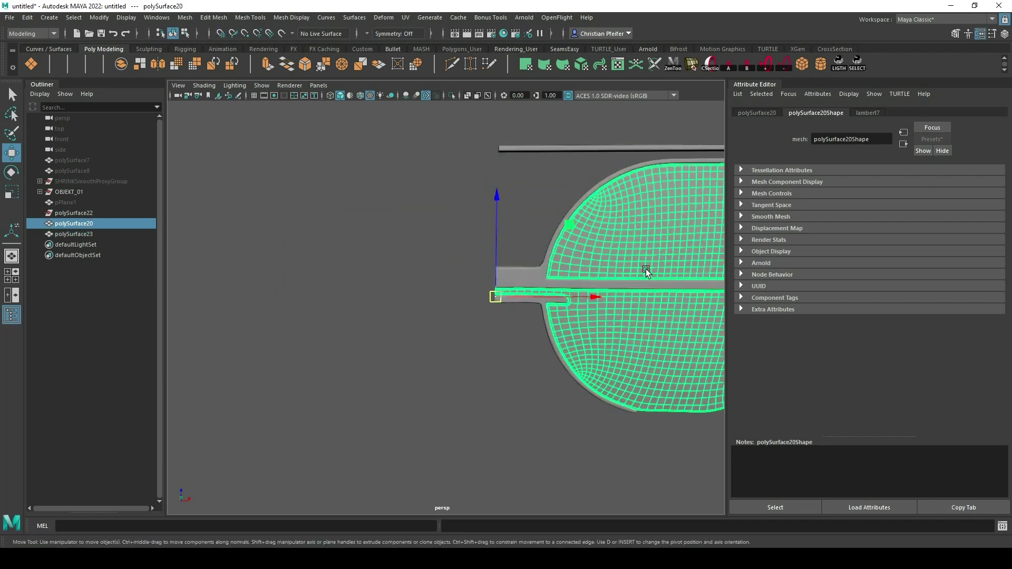
pyautogui.keyDown('shift'); pyautogui.click(548, 254); pyautogui.keyUp('shift')
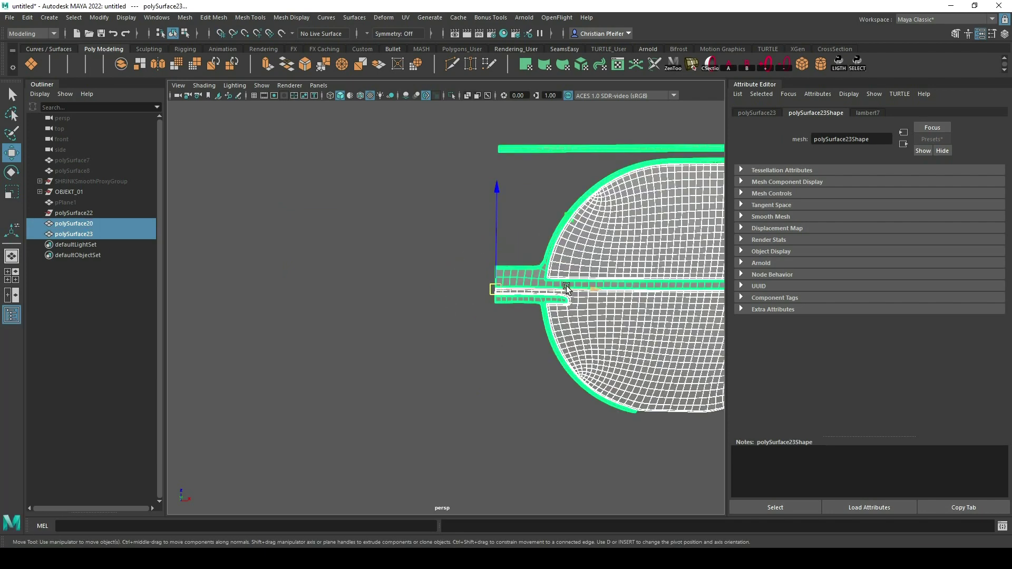
pyautogui.hotkey('ctrl', 'shift', 'd')
pyautogui.press('3')
pyautogui.click(523, 382)
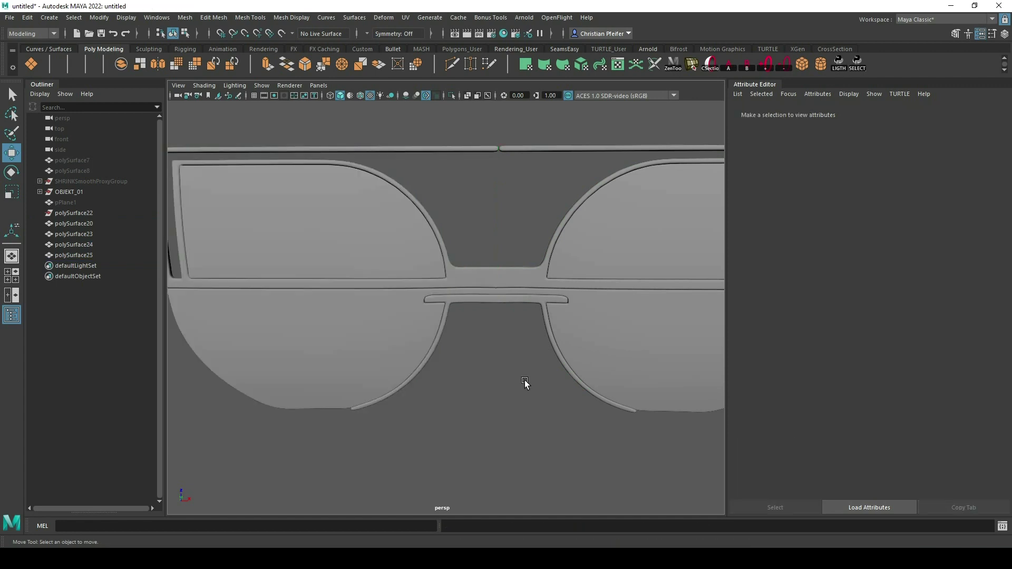
# Delete the facing cap faces where the two halves of the top bar meet above the nose bridge.
pyautogui.scroll(-6, 526, 379)
pyautogui.keyDown('alt'); pyautogui.moveTo(533, 366); pyautogui.dragTo(510, 348); pyautogui.keyUp('alt')
pyautogui.keyDown('alt'); pyautogui.moveTo(509, 255); pyautogui.dragTo(506, 327, button='middle'); pyautogui.keyUp('alt')
pyautogui.scroll(4, 548, 308)
pyautogui.scroll(2, 547, 305)
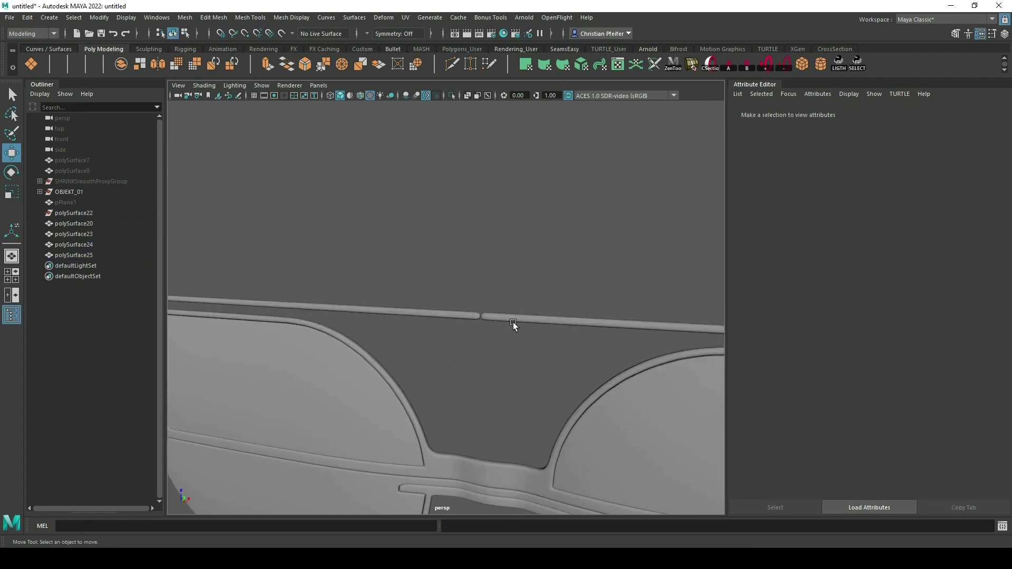
pyautogui.click(513, 318)
pyautogui.moveTo(513, 318); pyautogui.dragTo(502, 299, button='right')
pyautogui.moveTo(473, 307); pyautogui.dragTo(440, 311)
pyautogui.press('f')
pyautogui.scroll(-5, 502, 331)
pyautogui.hotkey('shift', ',')
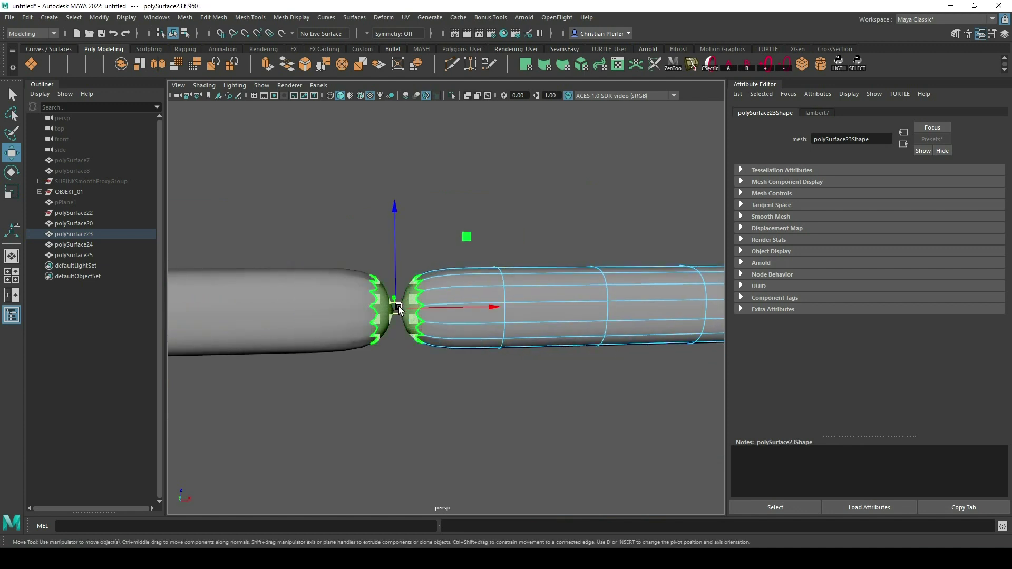
pyautogui.press('Delete')
pyautogui.moveTo(458, 288); pyautogui.dragTo(512, 238, button='right')
pyautogui.click(514, 241)
pyautogui.press('f')
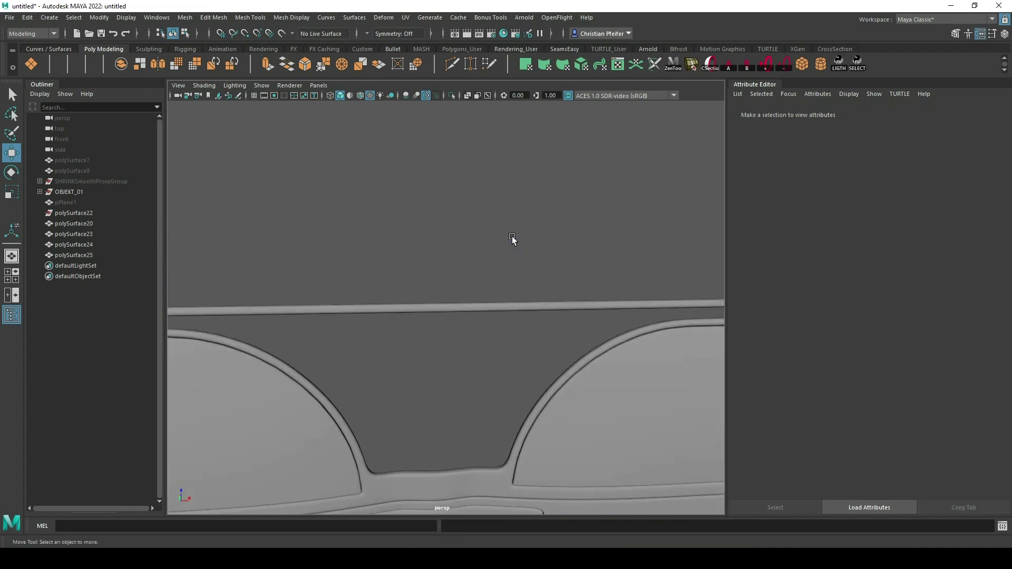
pyautogui.moveTo(514, 242)
pyautogui.keyDown('alt'); pyautogui.mouseDown()
pyautogui.moveTo(511, 207)
pyautogui.moveTo(446, 256)
pyautogui.moveTo(452, 227)
pyautogui.moveTo(511, 229)
pyautogui.mouseUp(); pyautogui.keyUp('alt')
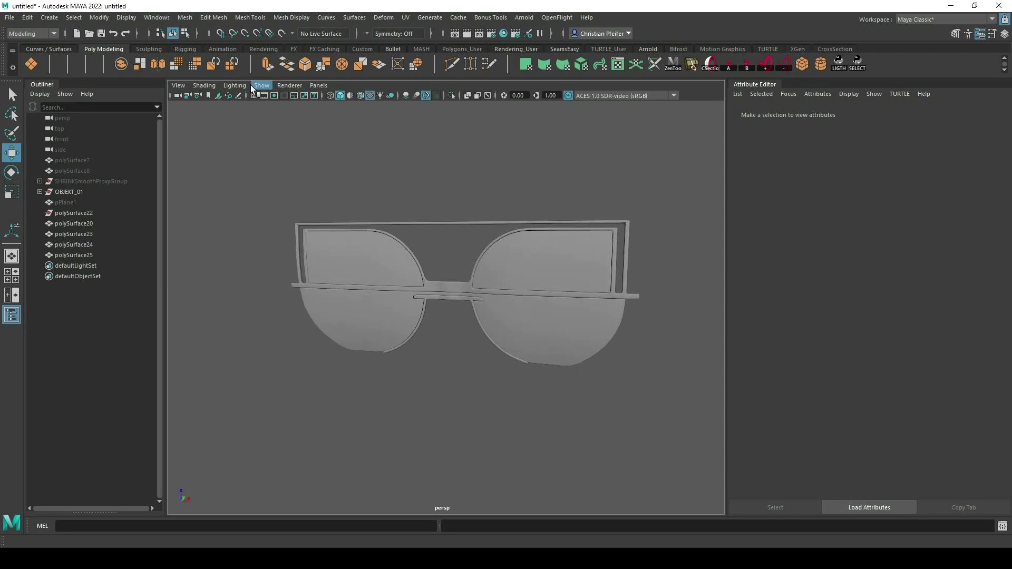
# Undo the sweep mesh, import Glases.svg as a new SVG mesh and turn off its extrusion.
pyautogui.hotkey('ctrl', 'z')
pyautogui.click(49, 17)
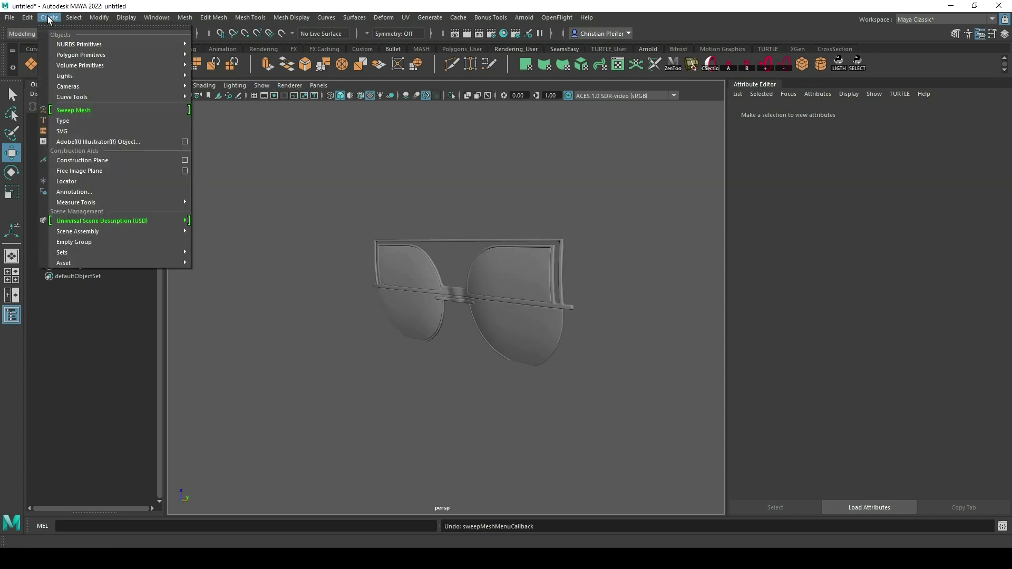
pyautogui.click(97, 129)
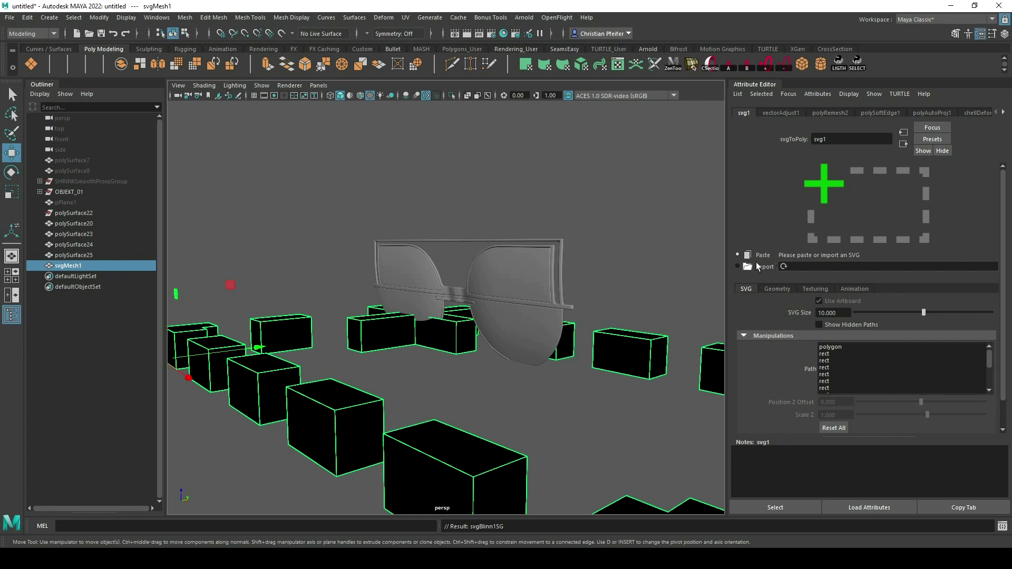
pyautogui.click(749, 267)
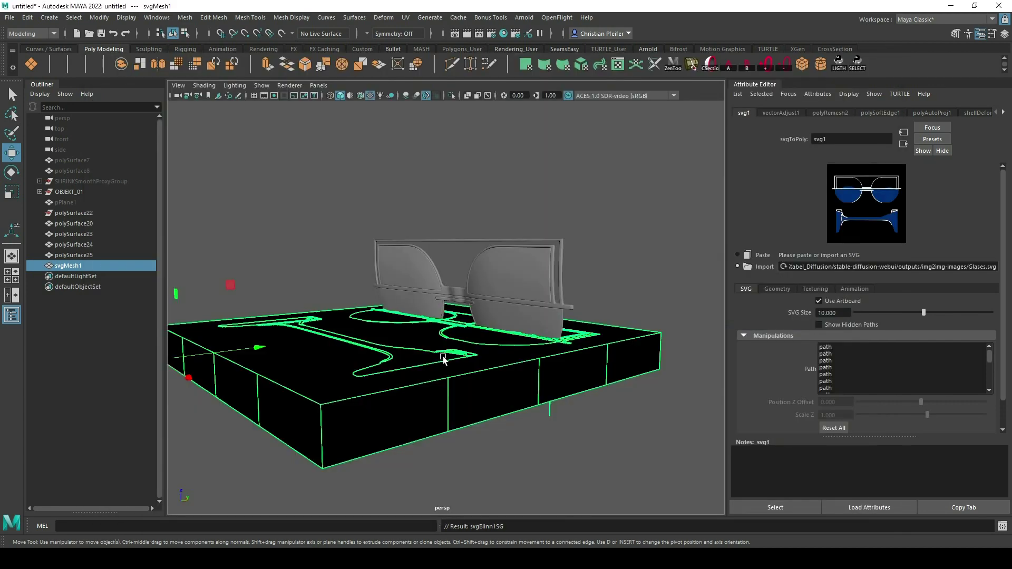
pyautogui.click(773, 289)
pyautogui.scroll(-2, 804, 311)
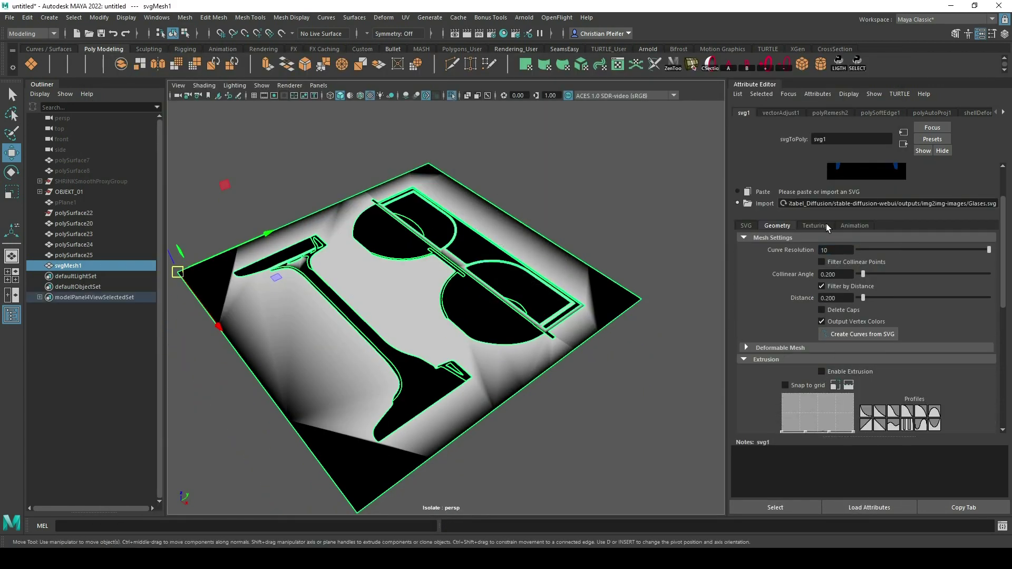
# Delete all faces of the SVG mesh except the thin strip forming the temple arm outline.
pyautogui.click(825, 226)
pyautogui.moveTo(420, 271); pyautogui.dragTo(420, 298, button='right')
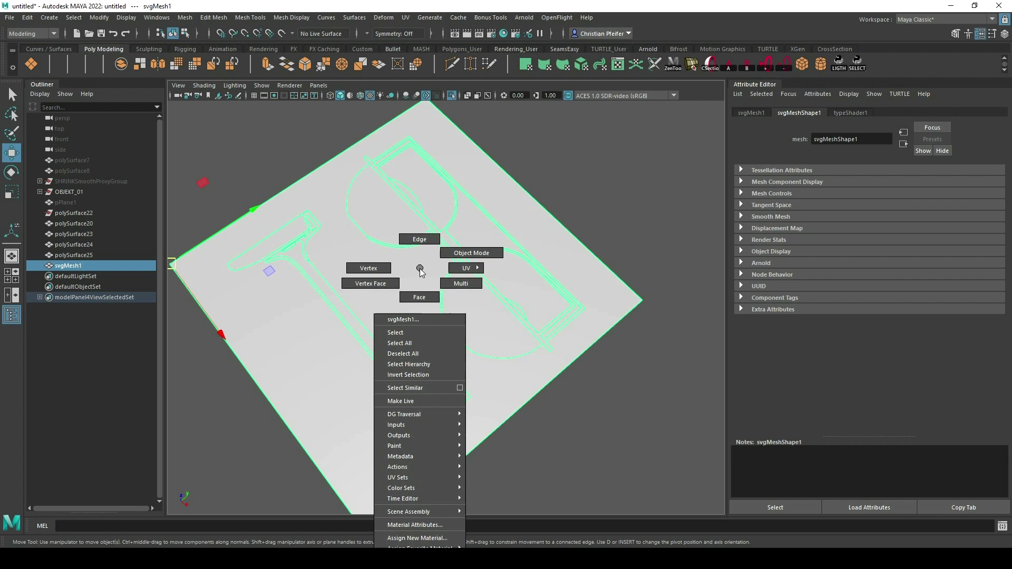
pyautogui.click(438, 303)
pyautogui.press('Delete')
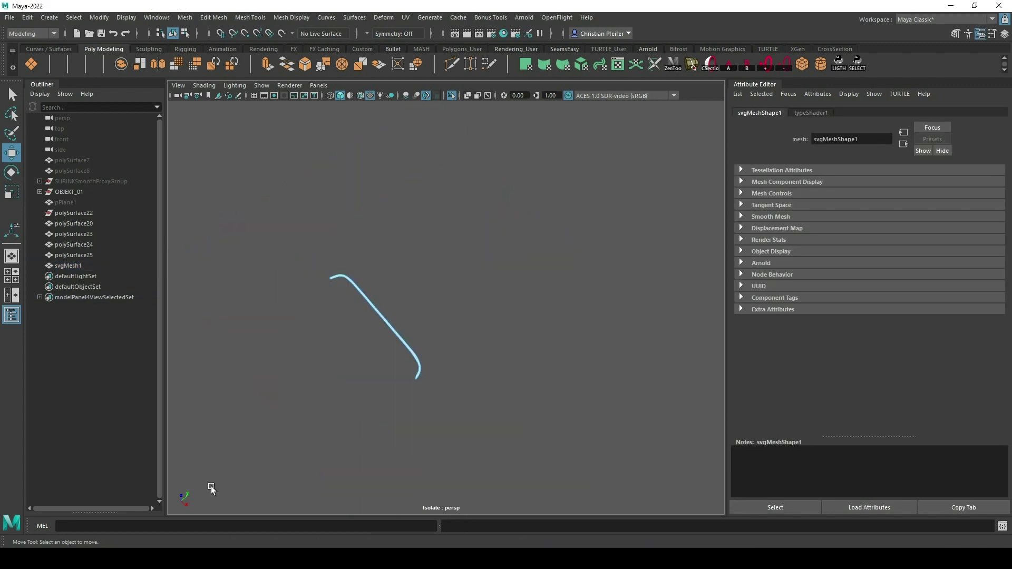
pyautogui.moveTo(299, 267); pyautogui.dragTo(380, 251, button='right')
# Cut across the temple arm strip just past the first bend and delete the curved end piece.
pyautogui.keyDown('alt'); pyautogui.moveTo(414, 342); pyautogui.dragTo(470, 366); pyautogui.keyUp('alt')
pyautogui.keyDown('alt'); pyautogui.moveTo(470, 366); pyautogui.dragTo(562, 296, button='middle'); pyautogui.keyUp('alt')
pyautogui.scroll(6, 551, 326)
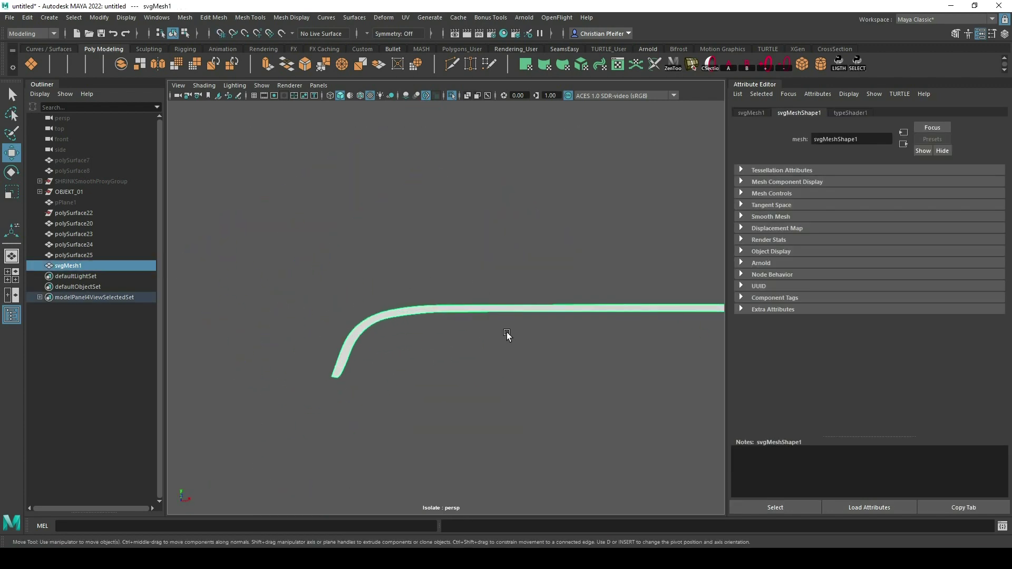
pyautogui.keyDown('shift'); pyautogui.moveTo(506, 332); pyautogui.dragTo(538, 332, button='right'); pyautogui.keyUp('shift')
pyautogui.moveTo(476, 280); pyautogui.dragTo(478, 378)
pyautogui.press('q')
pyautogui.moveTo(492, 331)
pyautogui.mouseDown(button='right')
pyautogui.moveTo(486, 300)
pyautogui.moveTo(504, 292)
pyautogui.moveTo(459, 270)
pyautogui.mouseUp(button='right')
pyautogui.click(443, 309)
pyautogui.press('Delete')
# Select the vertices at the temple arm's cut end for scaling into line and undo the last change.
pyautogui.moveTo(459, 271); pyautogui.dragTo(498, 322)
pyautogui.press('r')
pyautogui.moveTo(445, 294); pyautogui.dragTo(479, 329)
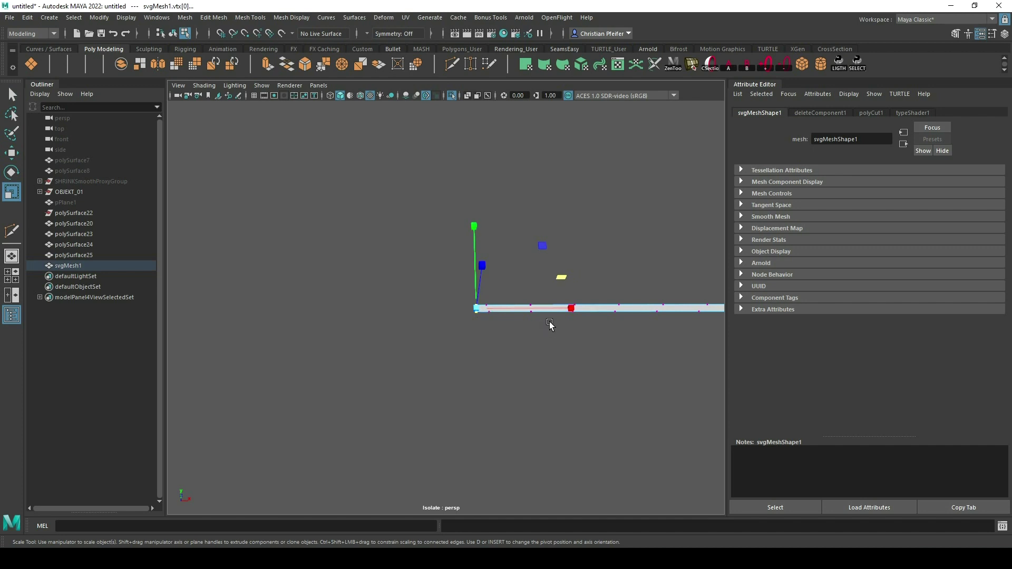
pyautogui.click(348, 317)
pyautogui.hotkey('ctrl', 'z')
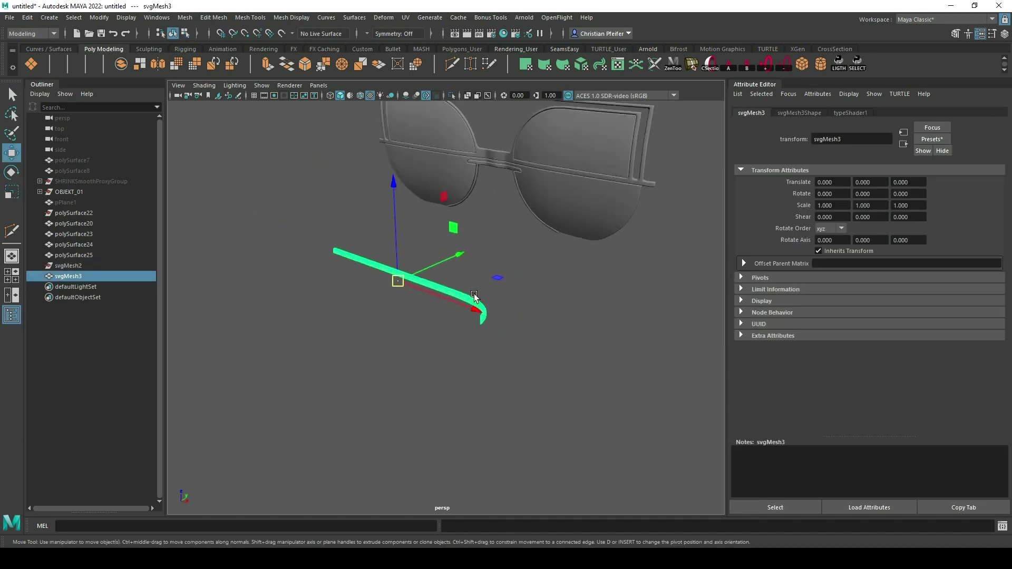
# Rotate the temple arm so it runs backward from the outer end of the frame's crossbar.
pyautogui.press('e')
pyautogui.moveTo(373, 197); pyautogui.dragTo(324, 263)
pyautogui.moveTo(397, 324); pyautogui.dragTo(464, 328)
pyautogui.press('w')
# Snap the temple arm's pivot to the centre of the glasses and create a mirrored duplicate on the other side.
pyautogui.press('d')
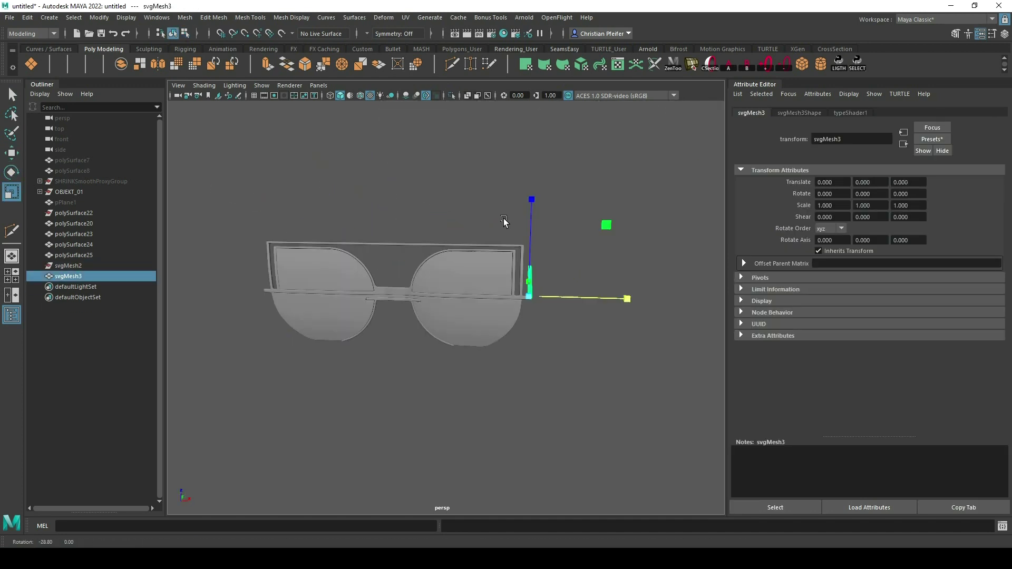
pyautogui.keyDown('alt'); pyautogui.moveTo(504, 220); pyautogui.dragTo(517, 215); pyautogui.keyUp('alt')
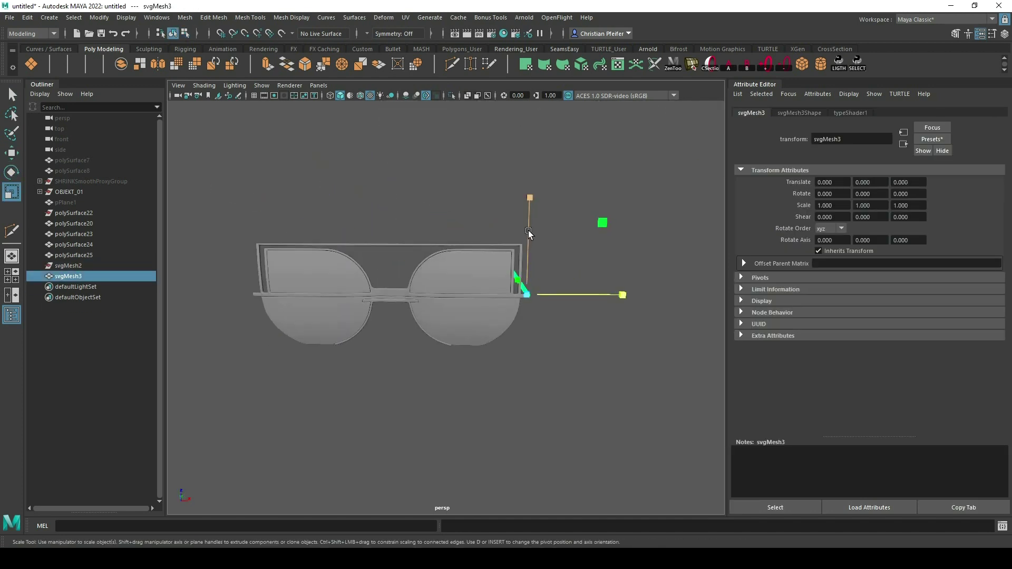
pyautogui.press('d')
pyautogui.press('x')
pyautogui.moveTo(603, 293); pyautogui.dragTo(420, 301)
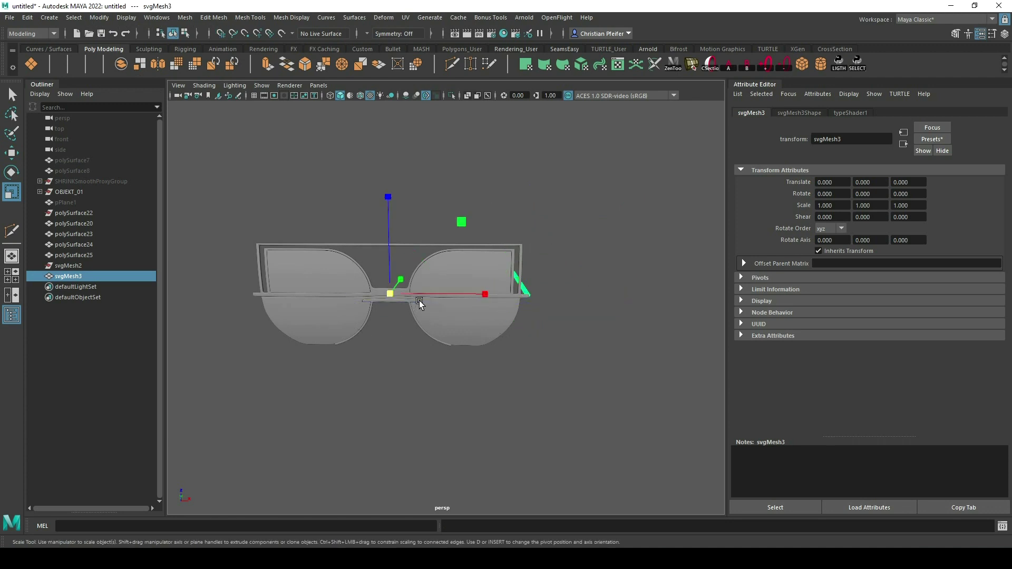
pyautogui.hotkey('ctrl', 'shift', 'd')
pyautogui.click(531, 333)
pyautogui.keyDown('alt'); pyautogui.moveTo(535, 301); pyautogui.dragTo(576, 301); pyautogui.keyUp('alt')
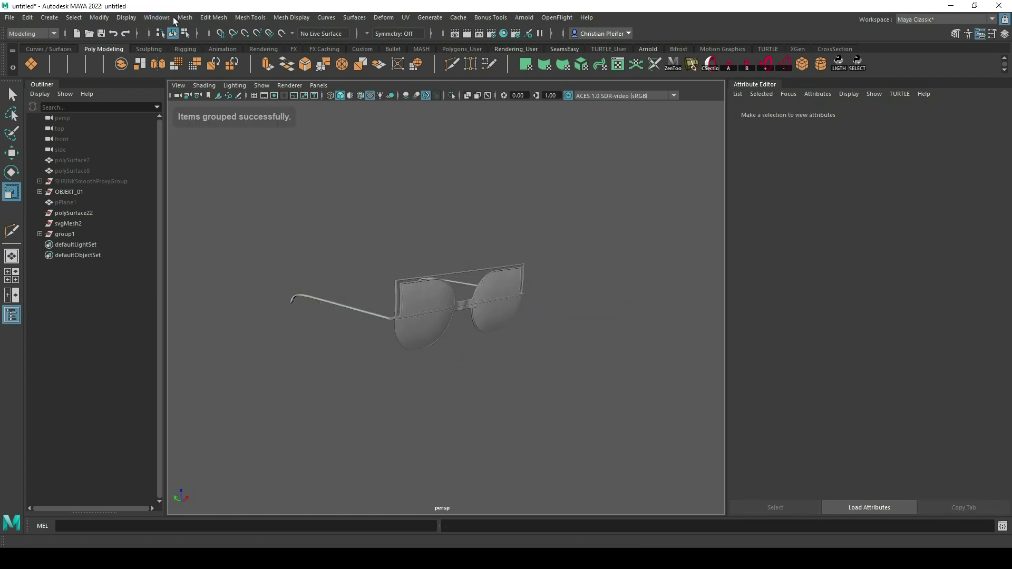
# Create a polygon plane rotated -90 degrees in X, scaled to 24.345, with 4 width and 4 height subdivisions.
pyautogui.click(184, 18)
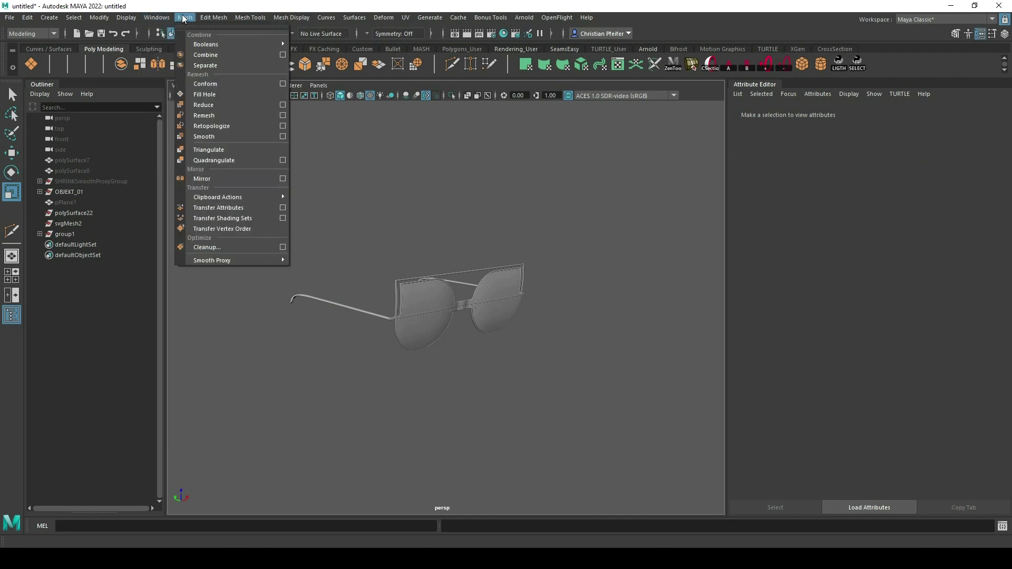
pyautogui.moveTo(99, 16)
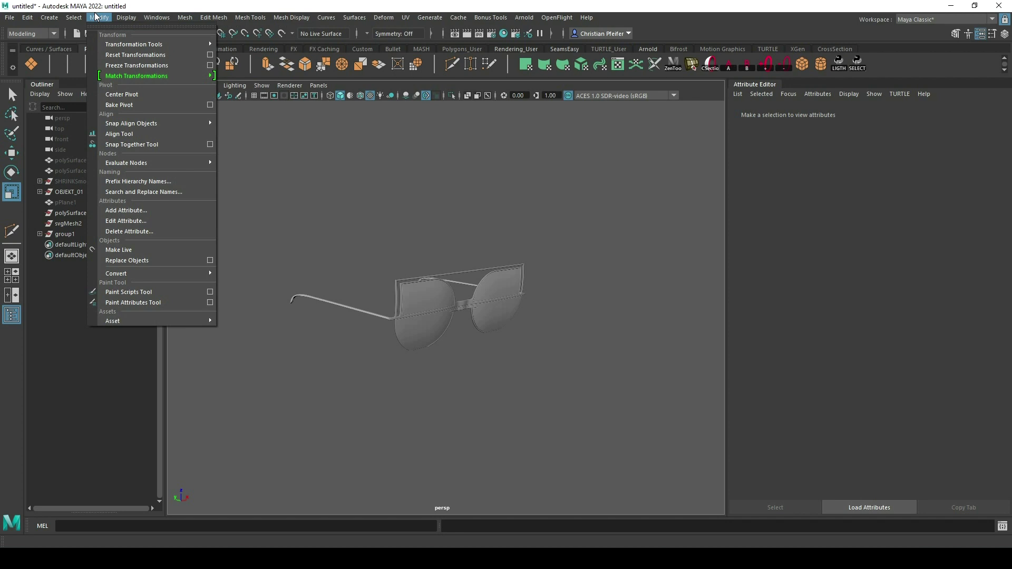
pyautogui.click(32, 64)
pyautogui.press('e')
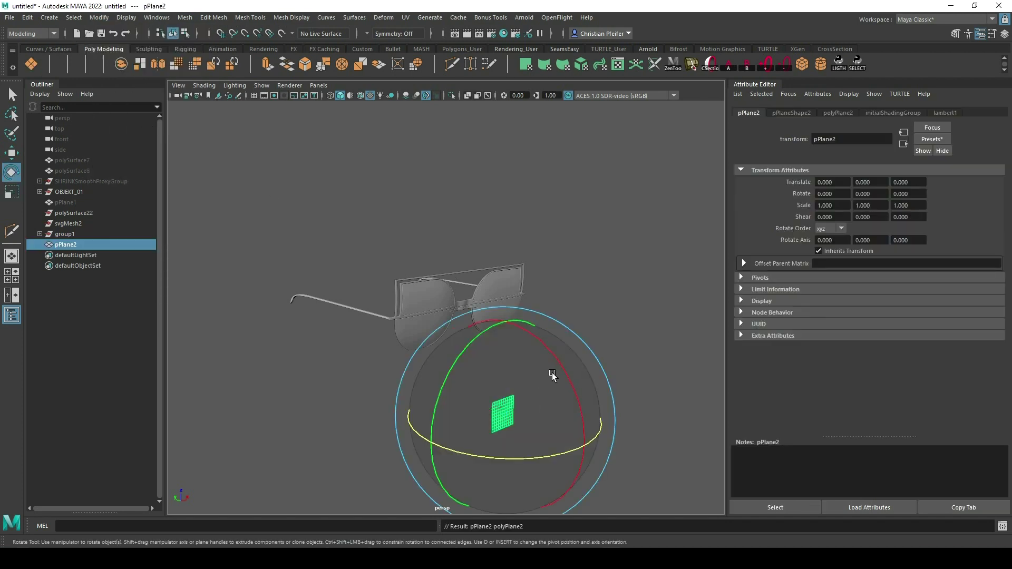
pyautogui.moveTo(564, 371); pyautogui.dragTo(481, 332)
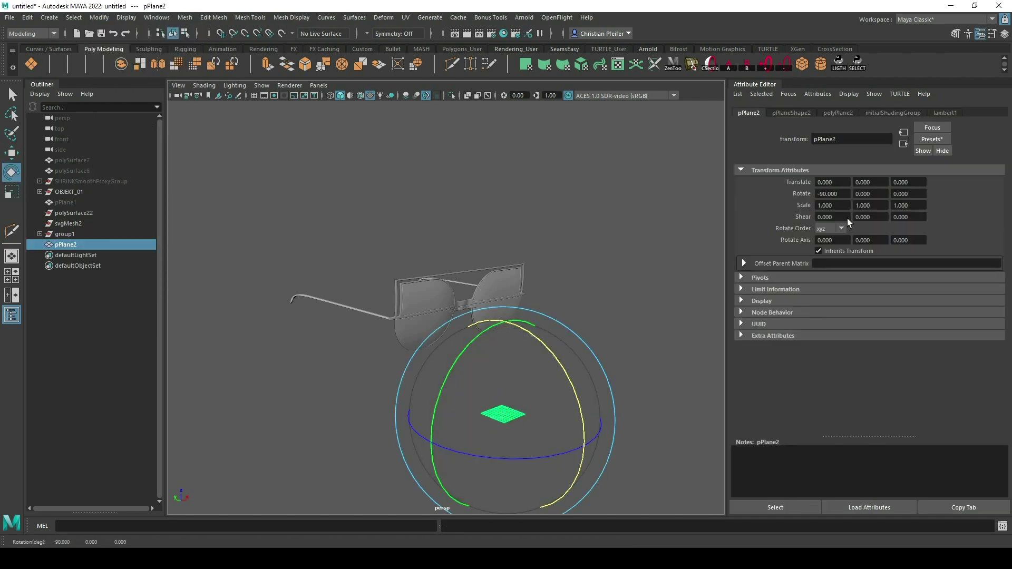
pyautogui.press('r')
pyautogui.moveTo(503, 414); pyautogui.dragTo(570, 390)
pyautogui.scroll(-6, 548, 335)
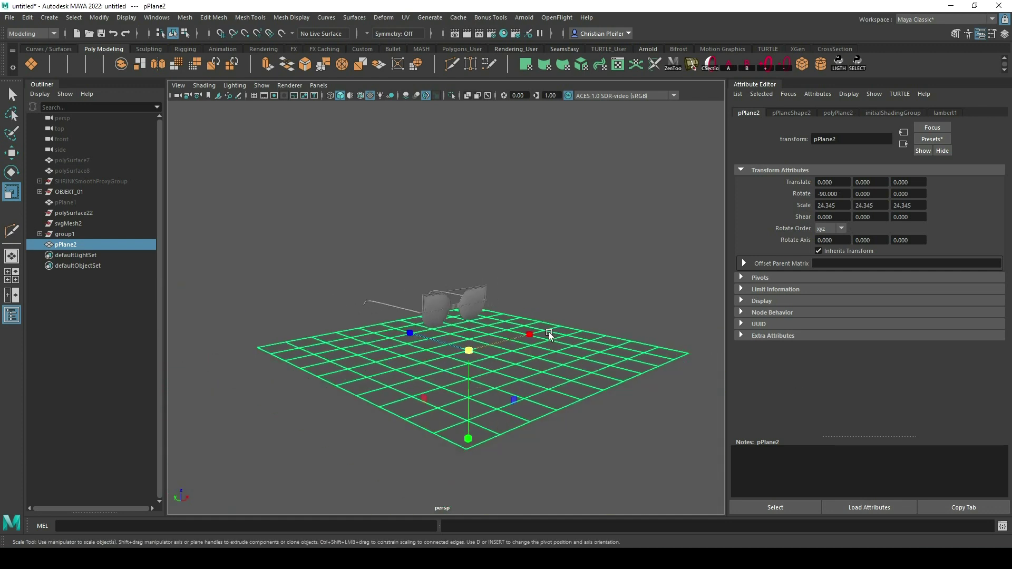
pyautogui.click(839, 113)
pyautogui.moveTo(874, 209); pyautogui.dragTo(864, 218)
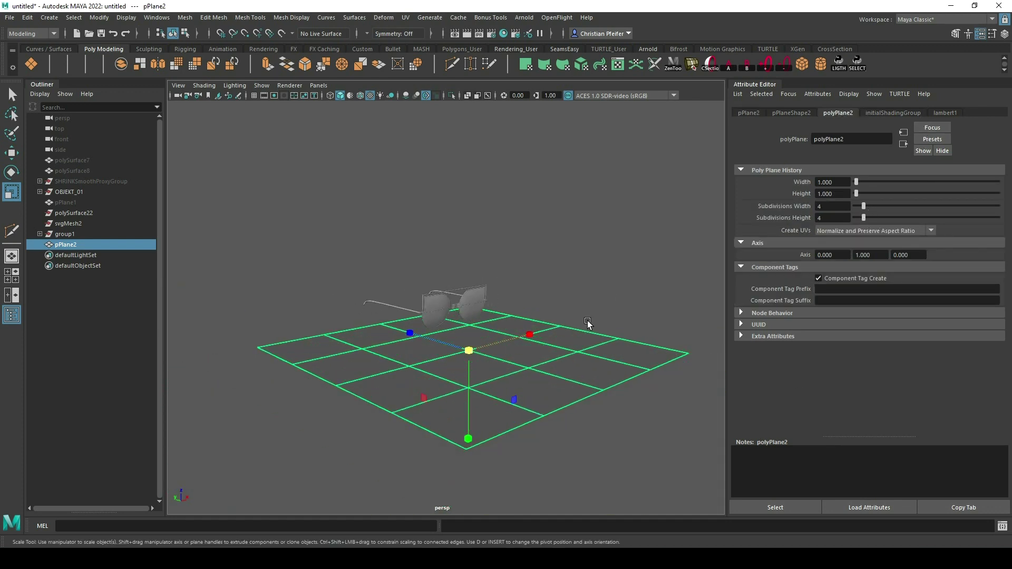
# Extrude the plane's rear border edges upward to form a backdrop wall behind the glasses.
pyautogui.press('F10')
pyautogui.click(286, 340)
pyautogui.keyDown('alt'); pyautogui.moveTo(411, 258); pyautogui.dragTo(423, 309); pyautogui.keyUp('alt')
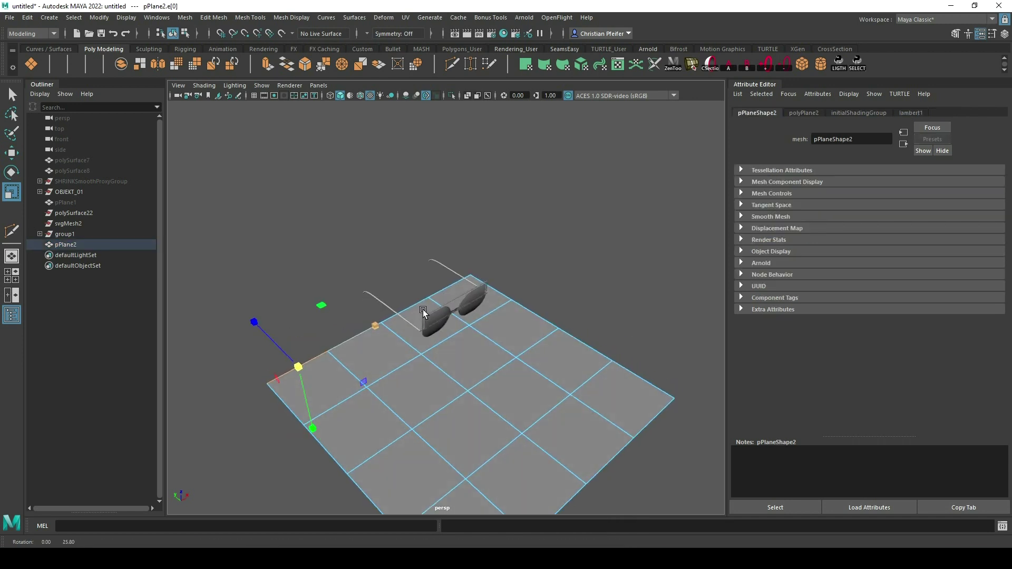
pyautogui.keyDown('shift'); pyautogui.doubleClick(438, 282); pyautogui.keyUp('shift')
pyautogui.keyDown('shift'); pyautogui.moveTo(382, 361); pyautogui.dragTo(371, 201); pyautogui.keyUp('shift')
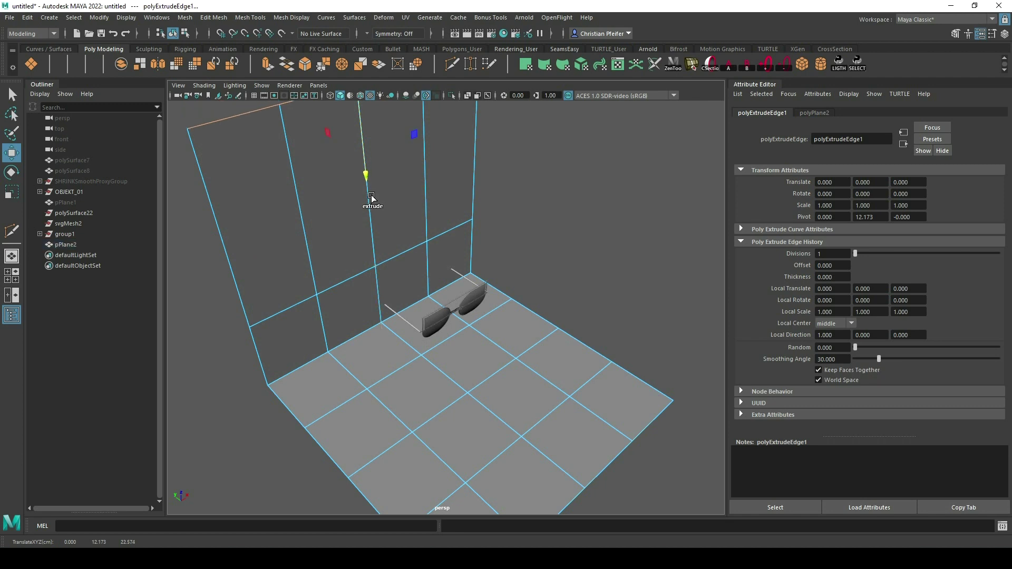
pyautogui.scroll(-4, 373, 202)
pyautogui.click(468, 221)
pyautogui.doubleClick(469, 221)
pyautogui.press('r')
pyautogui.click(496, 276)
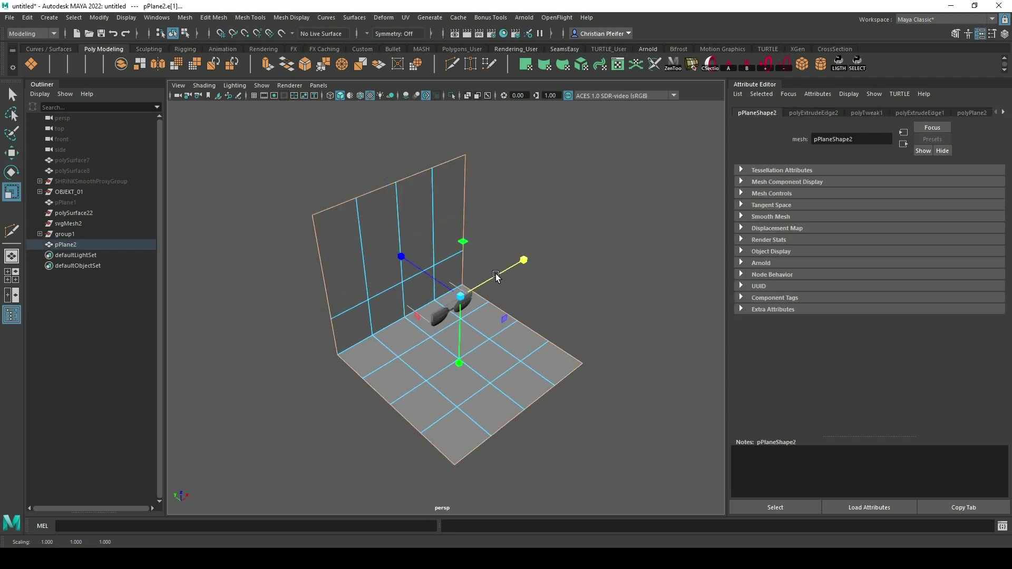
pyautogui.keyDown('alt'); pyautogui.moveTo(357, 199); pyautogui.dragTo(358, 213); pyautogui.keyUp('alt')
# Widen the backdrop by scaling both side borders of the floor and wall outward, and show it smoothed.
pyautogui.click(465, 188)
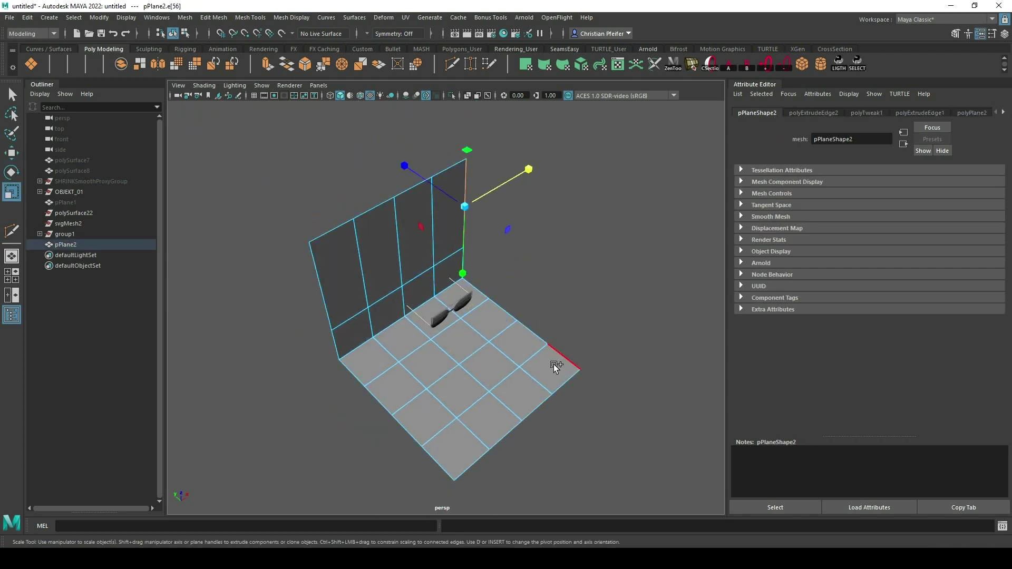
pyautogui.keyDown('shift'); pyautogui.doubleClick(556, 360); pyautogui.keyUp('shift')
pyautogui.keyDown('shift'); pyautogui.click(438, 462); pyautogui.keyUp('shift')
pyautogui.keyDown('shift'); pyautogui.doubleClick(317, 284); pyautogui.keyUp('shift')
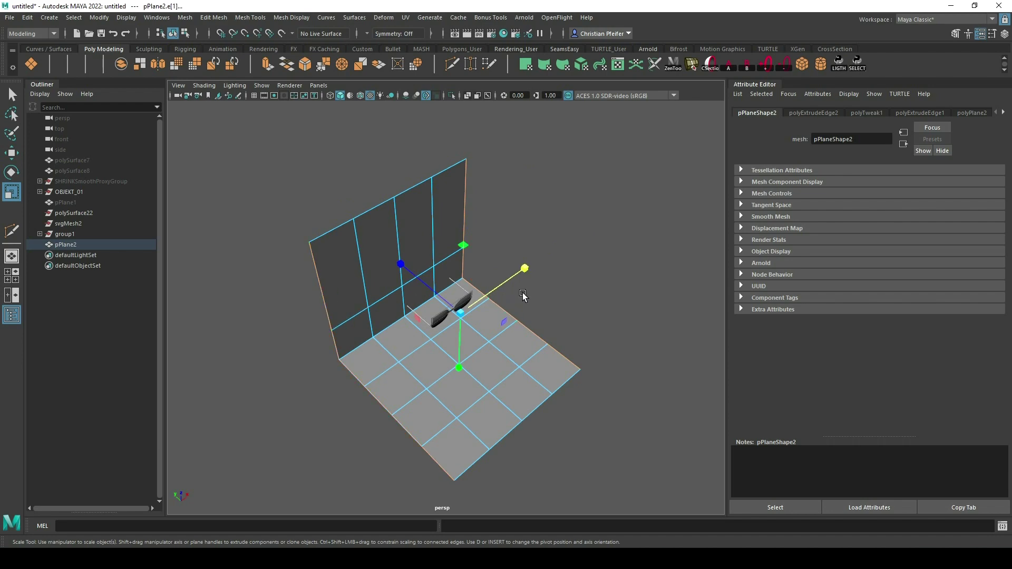
pyautogui.moveTo(518, 274); pyautogui.dragTo(674, 219)
pyautogui.press('w')
pyautogui.moveTo(577, 261); pyautogui.dragTo(623, 214, button='right')
pyautogui.press('3')
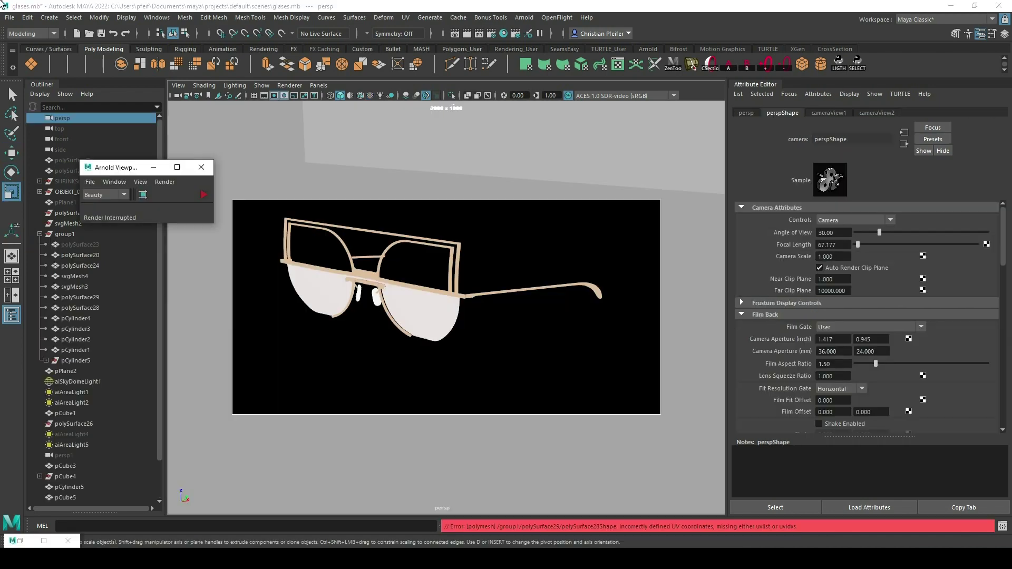
# Return the perspective camera to its bookmarked view of the glasses.
pyautogui.keyDown('alt'); pyautogui.moveTo(473, 265); pyautogui.dragTo(346, 224); pyautogui.keyUp('alt')
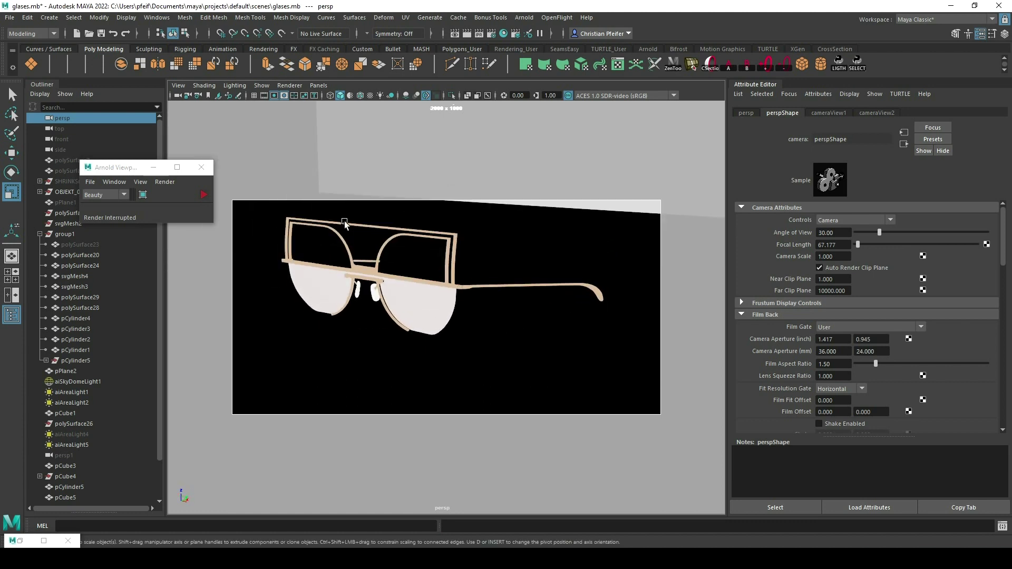
pyautogui.click(178, 85)
pyautogui.moveTo(296, 282)
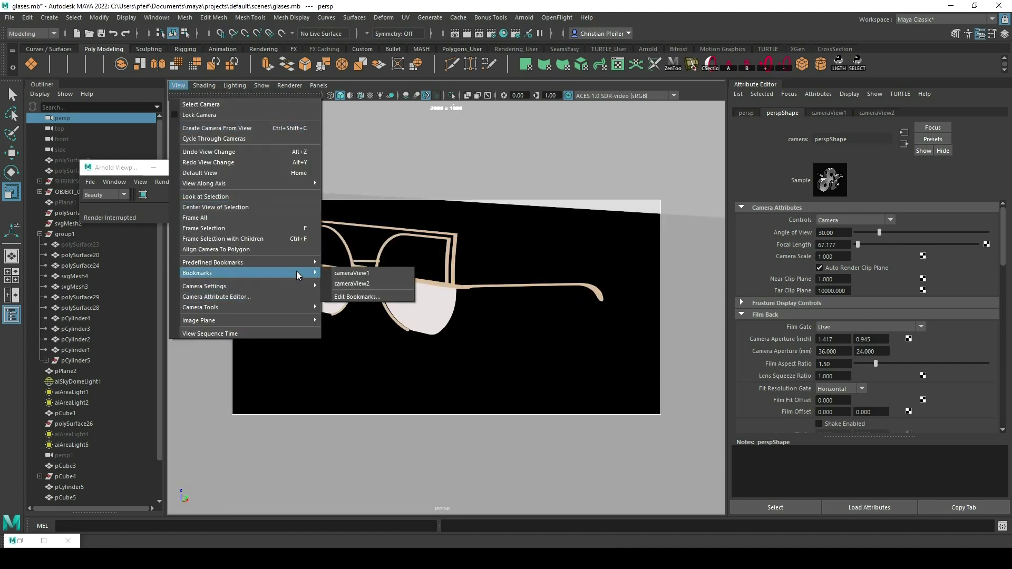
pyautogui.click(372, 292)
# Start an Arnold viewport render of the glasses, stop it, and open the Render View with the rendered image.
pyautogui.click(203, 195)
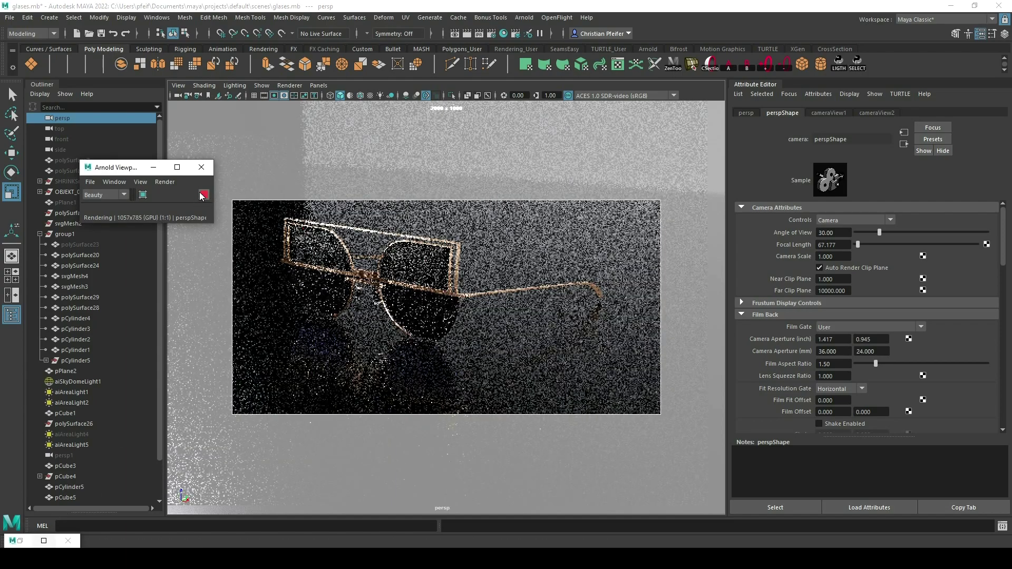
pyautogui.click(203, 194)
pyautogui.click(42, 541)
pyautogui.click(9, 32)
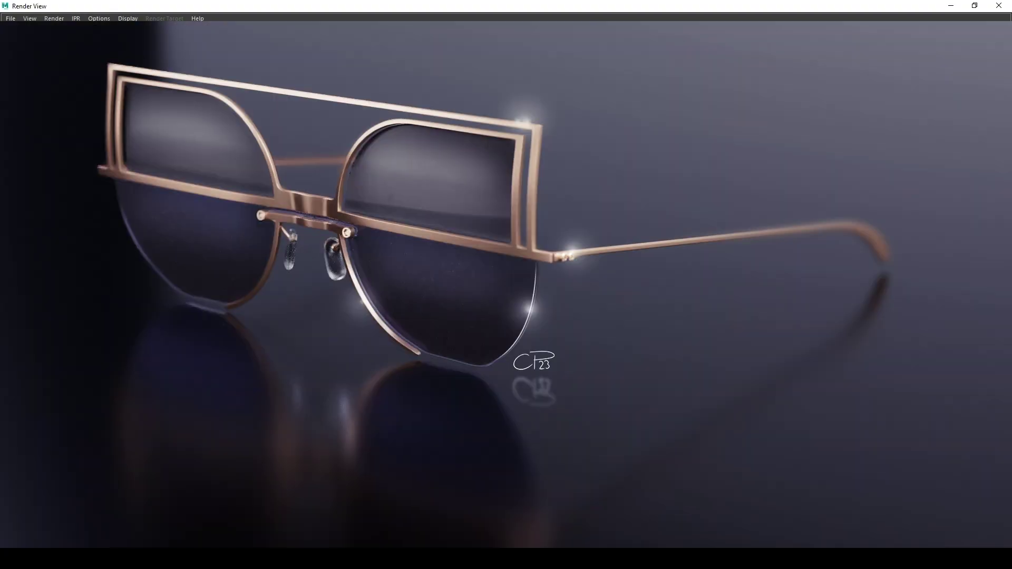